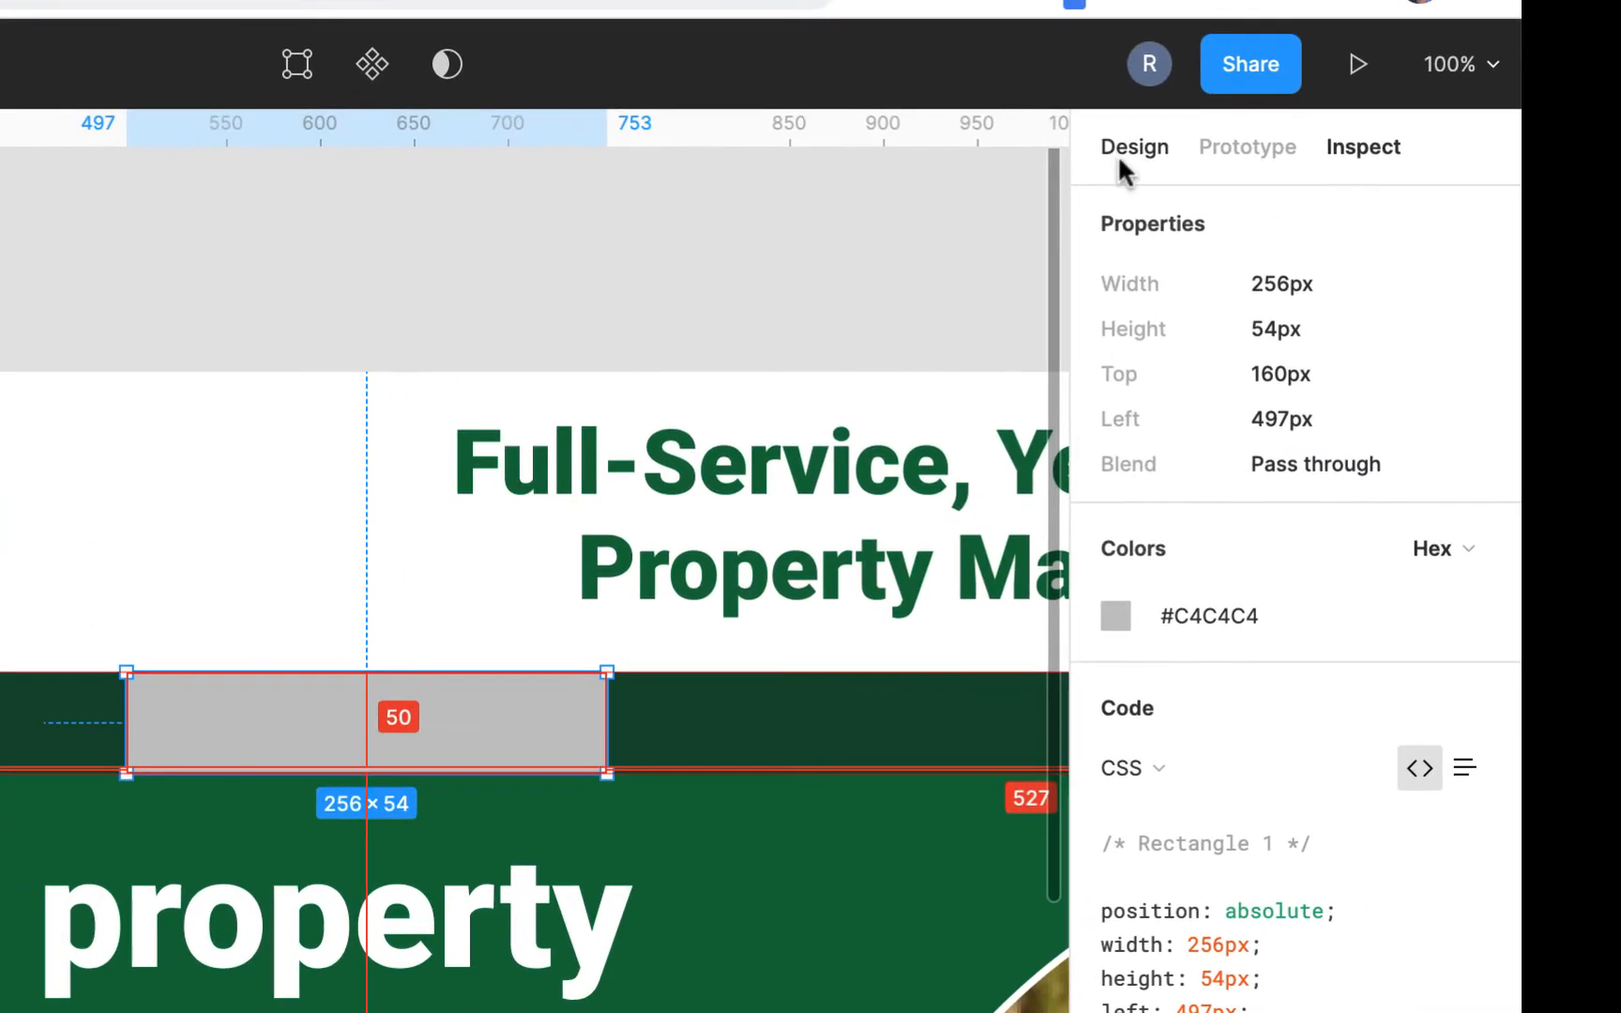
Fill the grey rectangle on the nav bar with pale yellow FFF490.
click(1121, 150)
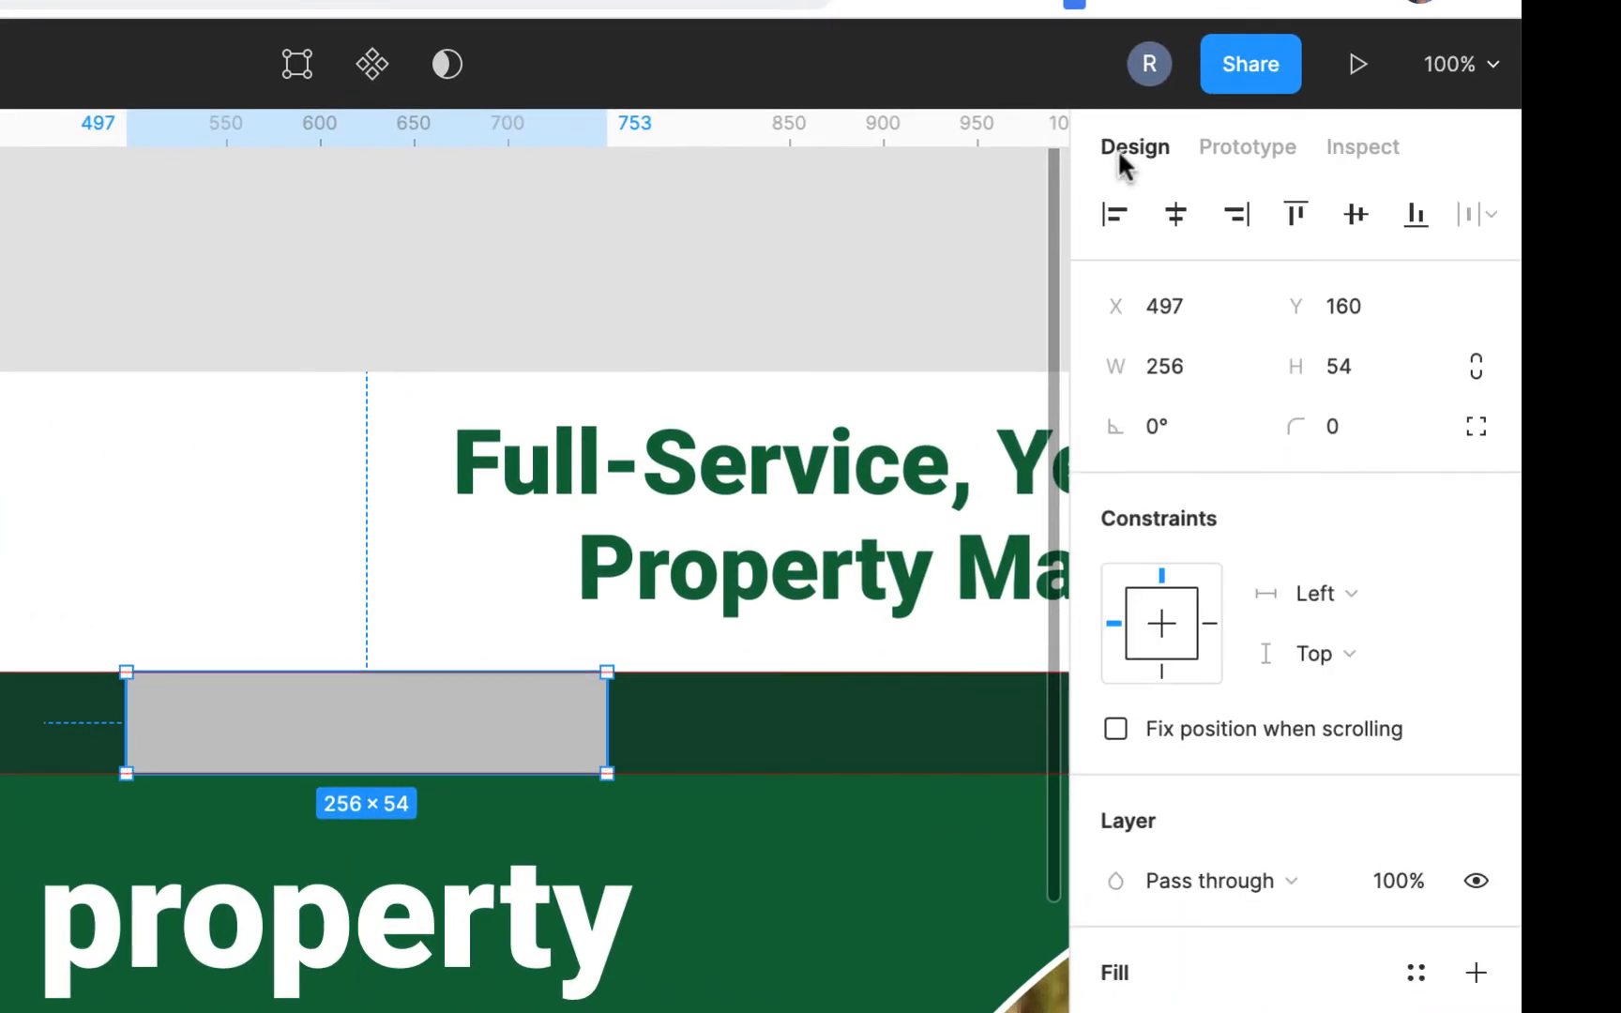
scroll(1139, 464, down, 2)
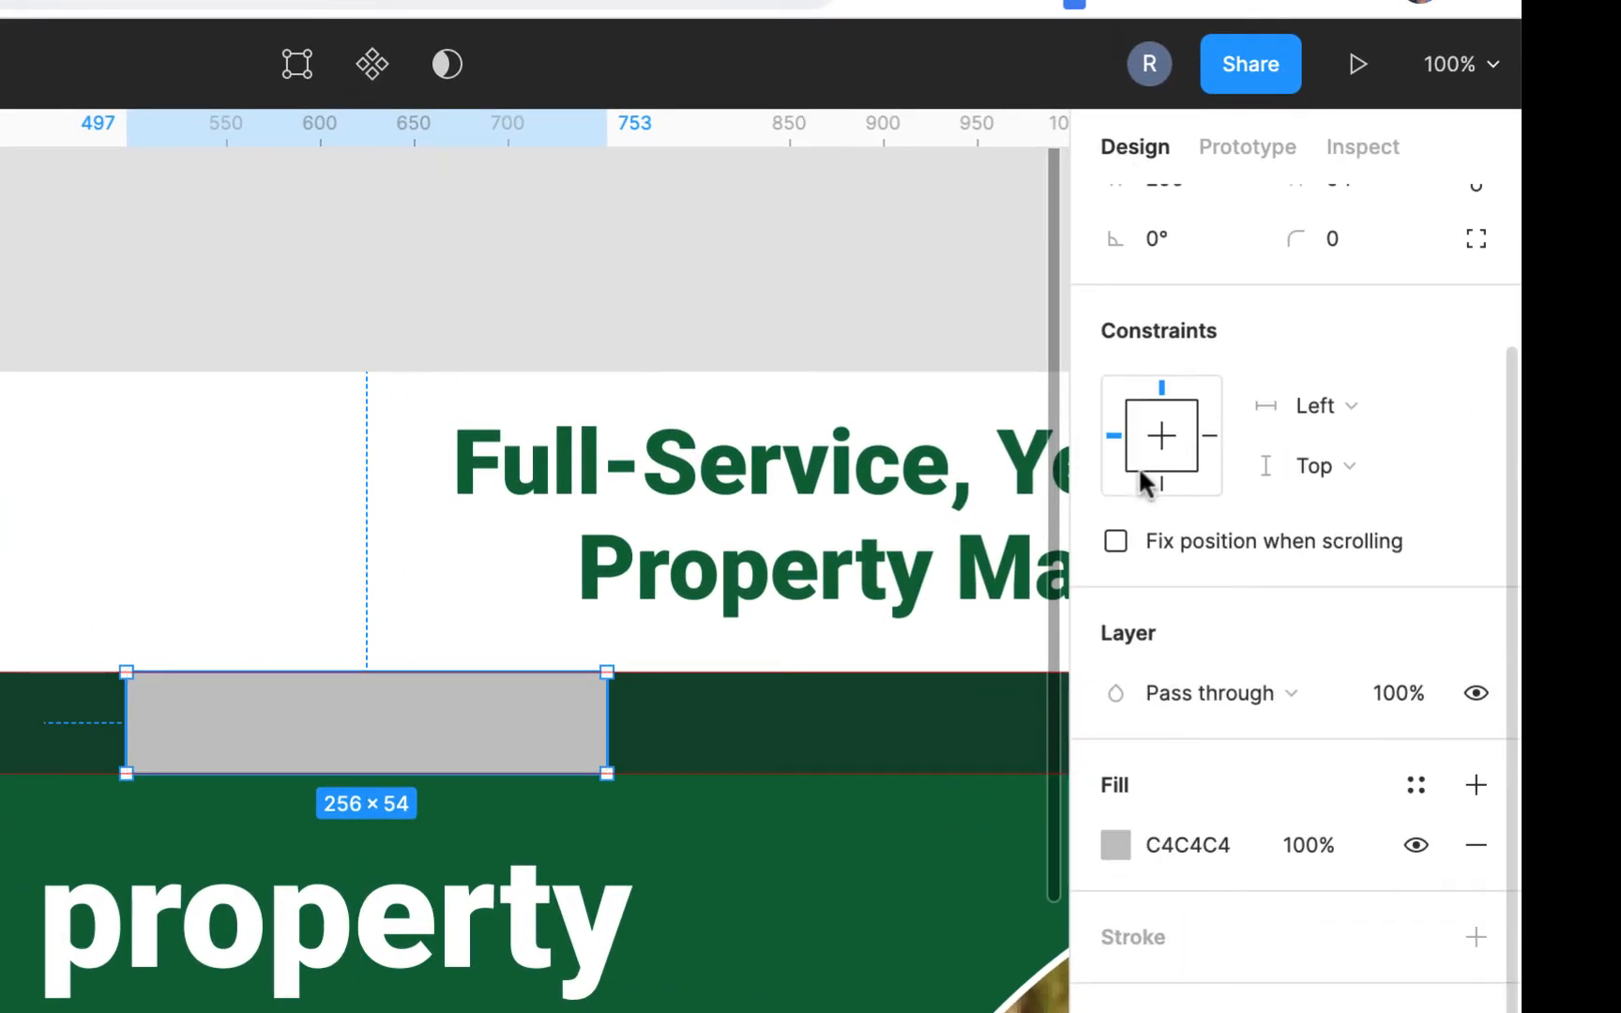
click(1116, 842)
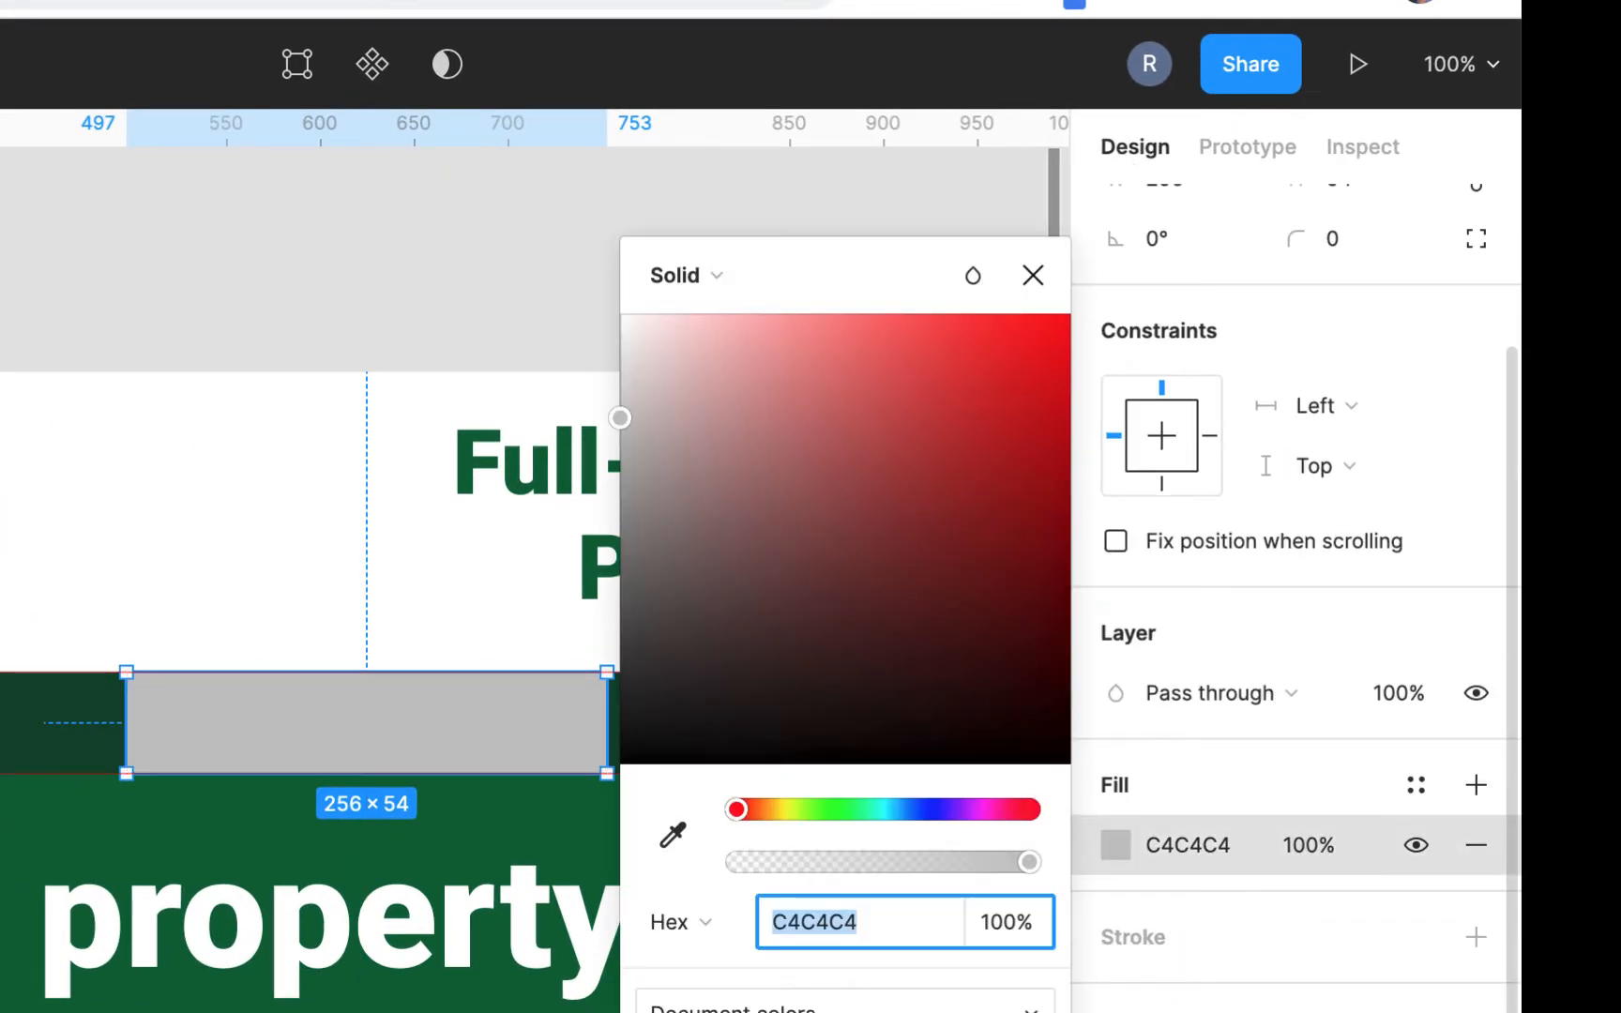
click(781, 808)
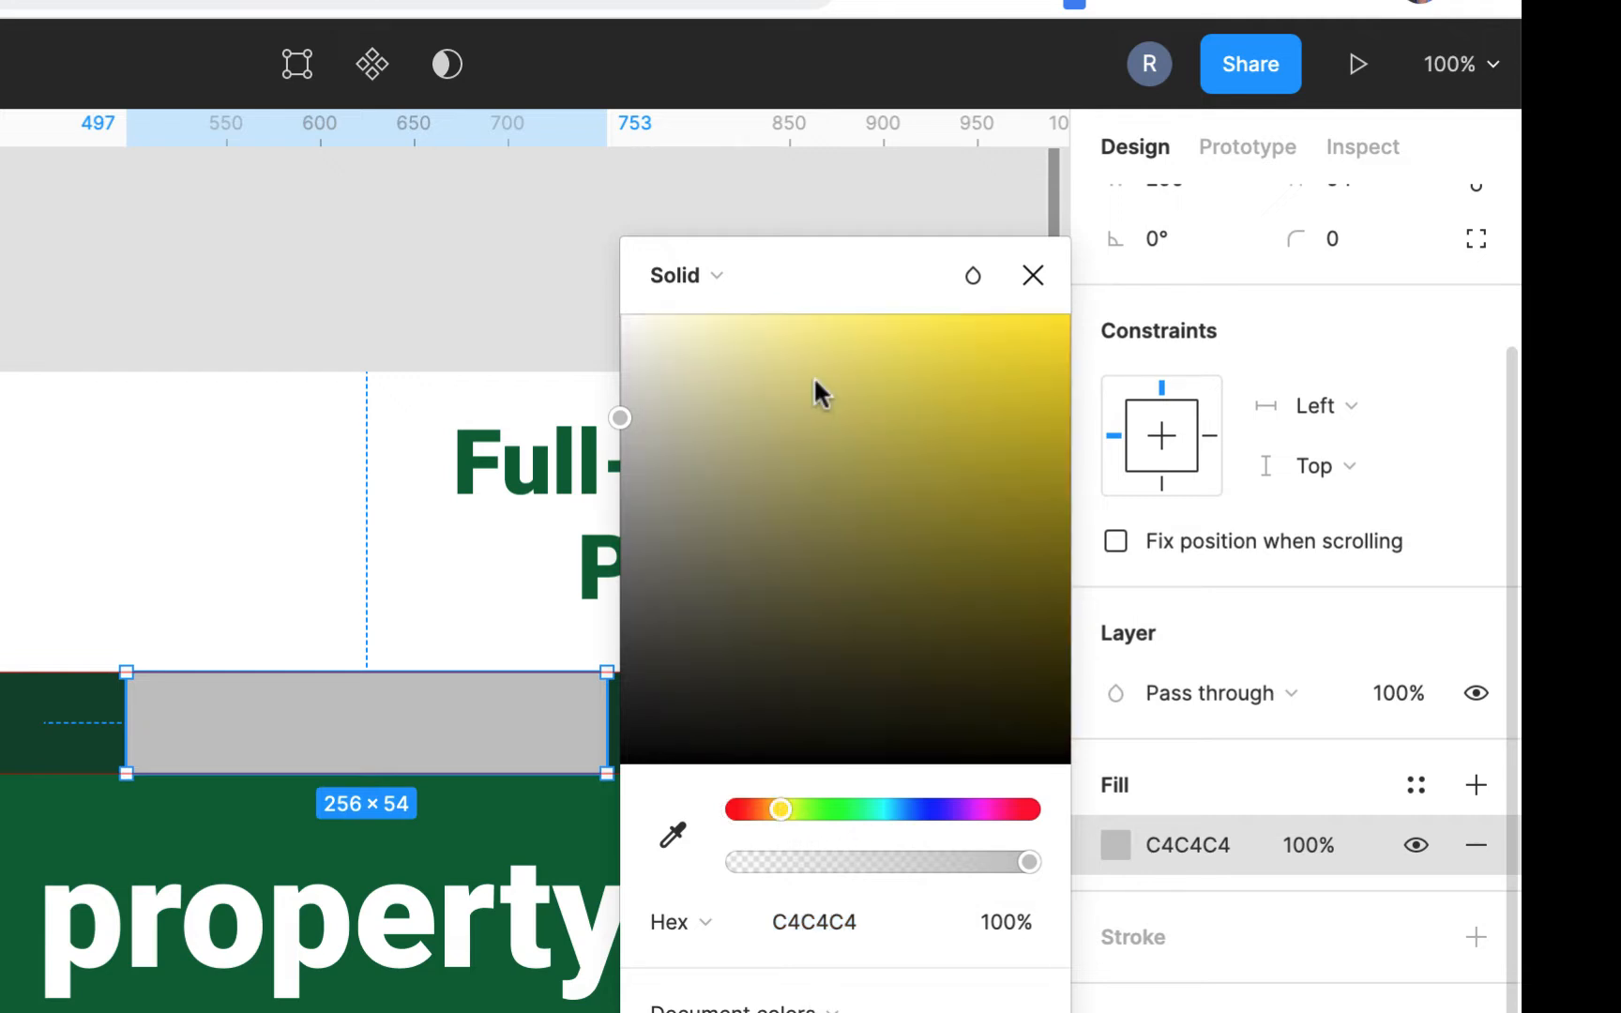
click(768, 328)
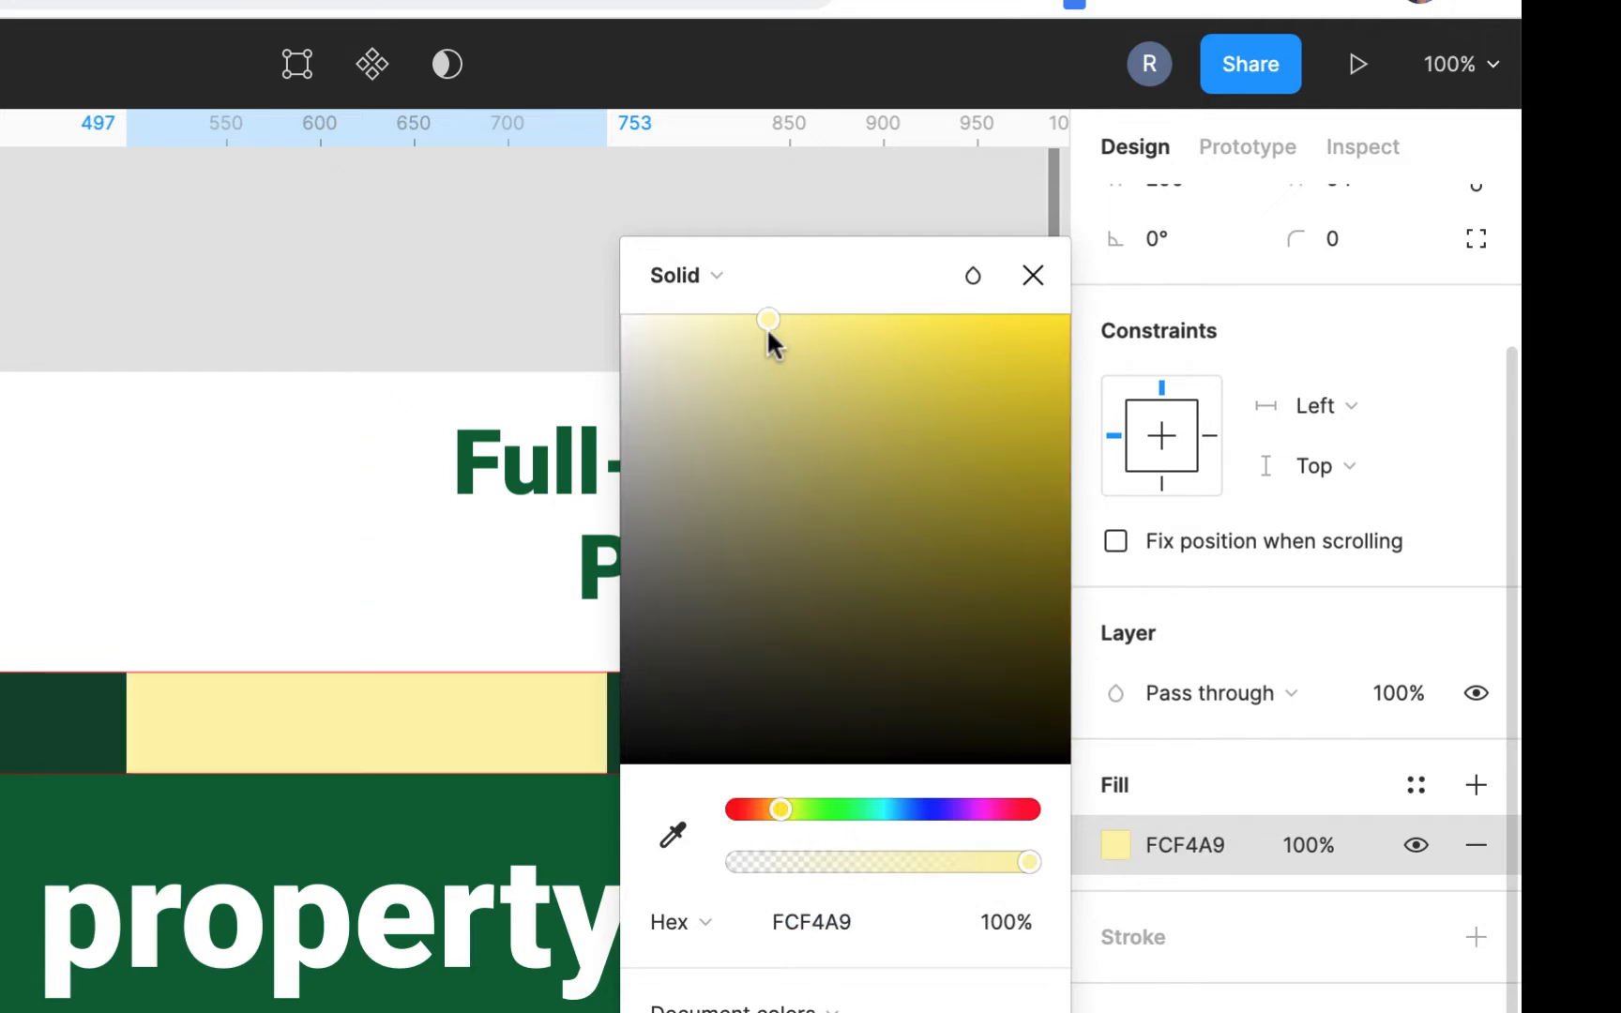
click(814, 322)
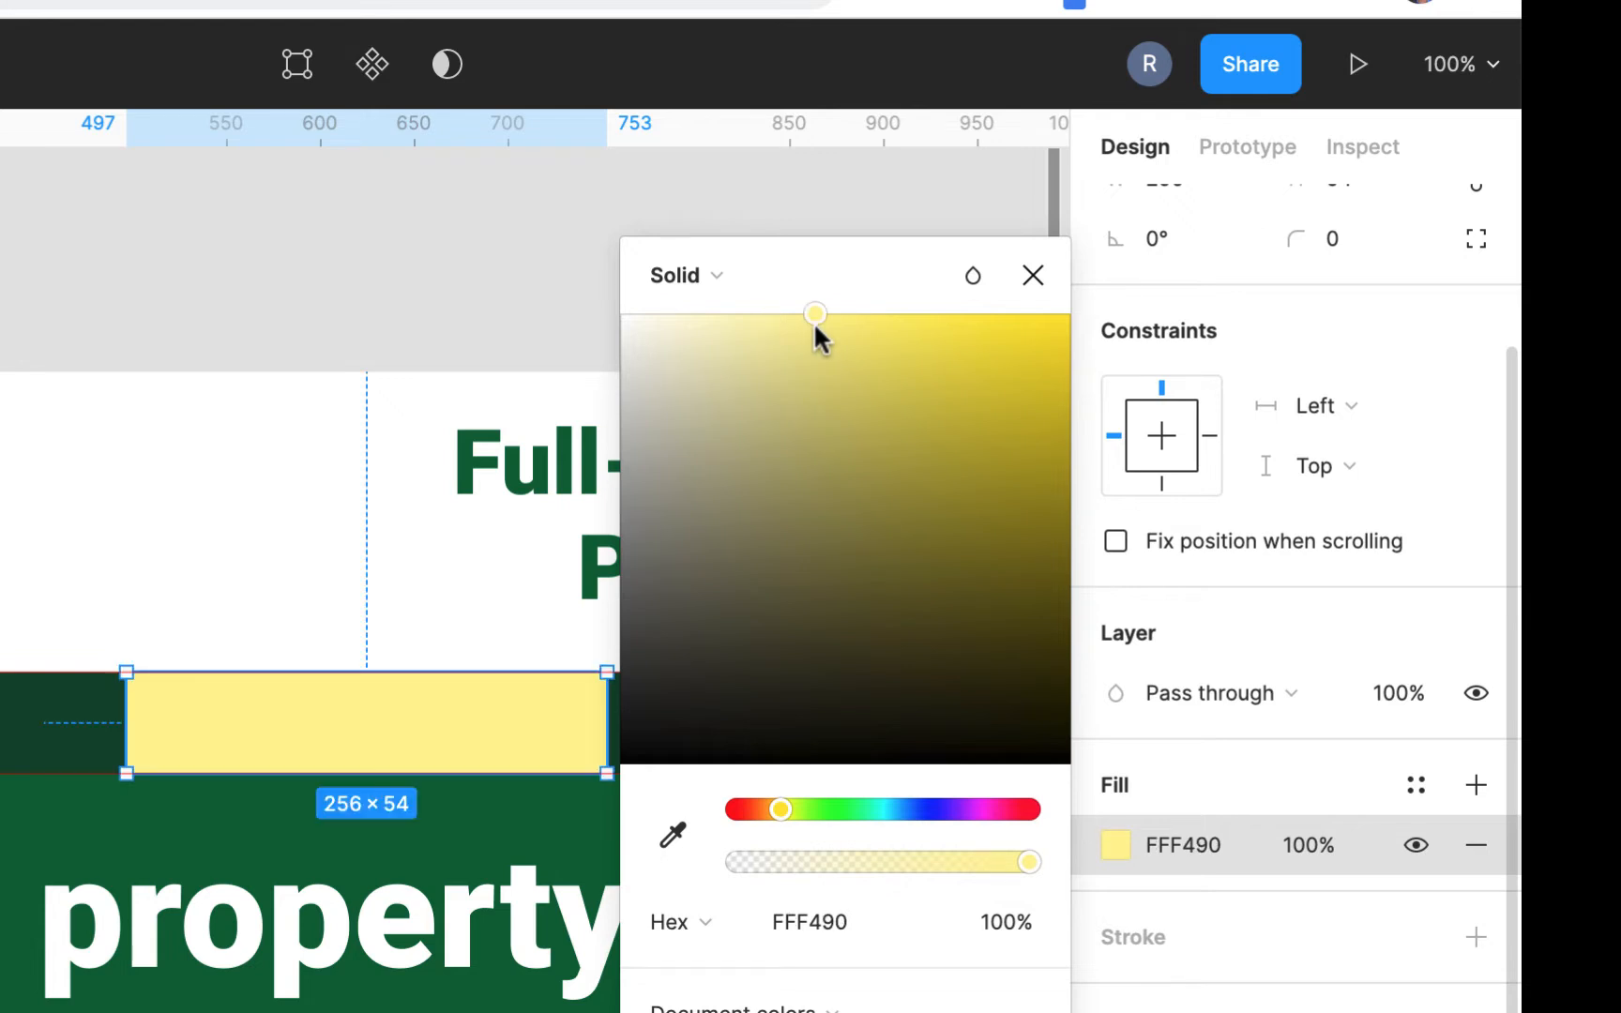
click(1032, 272)
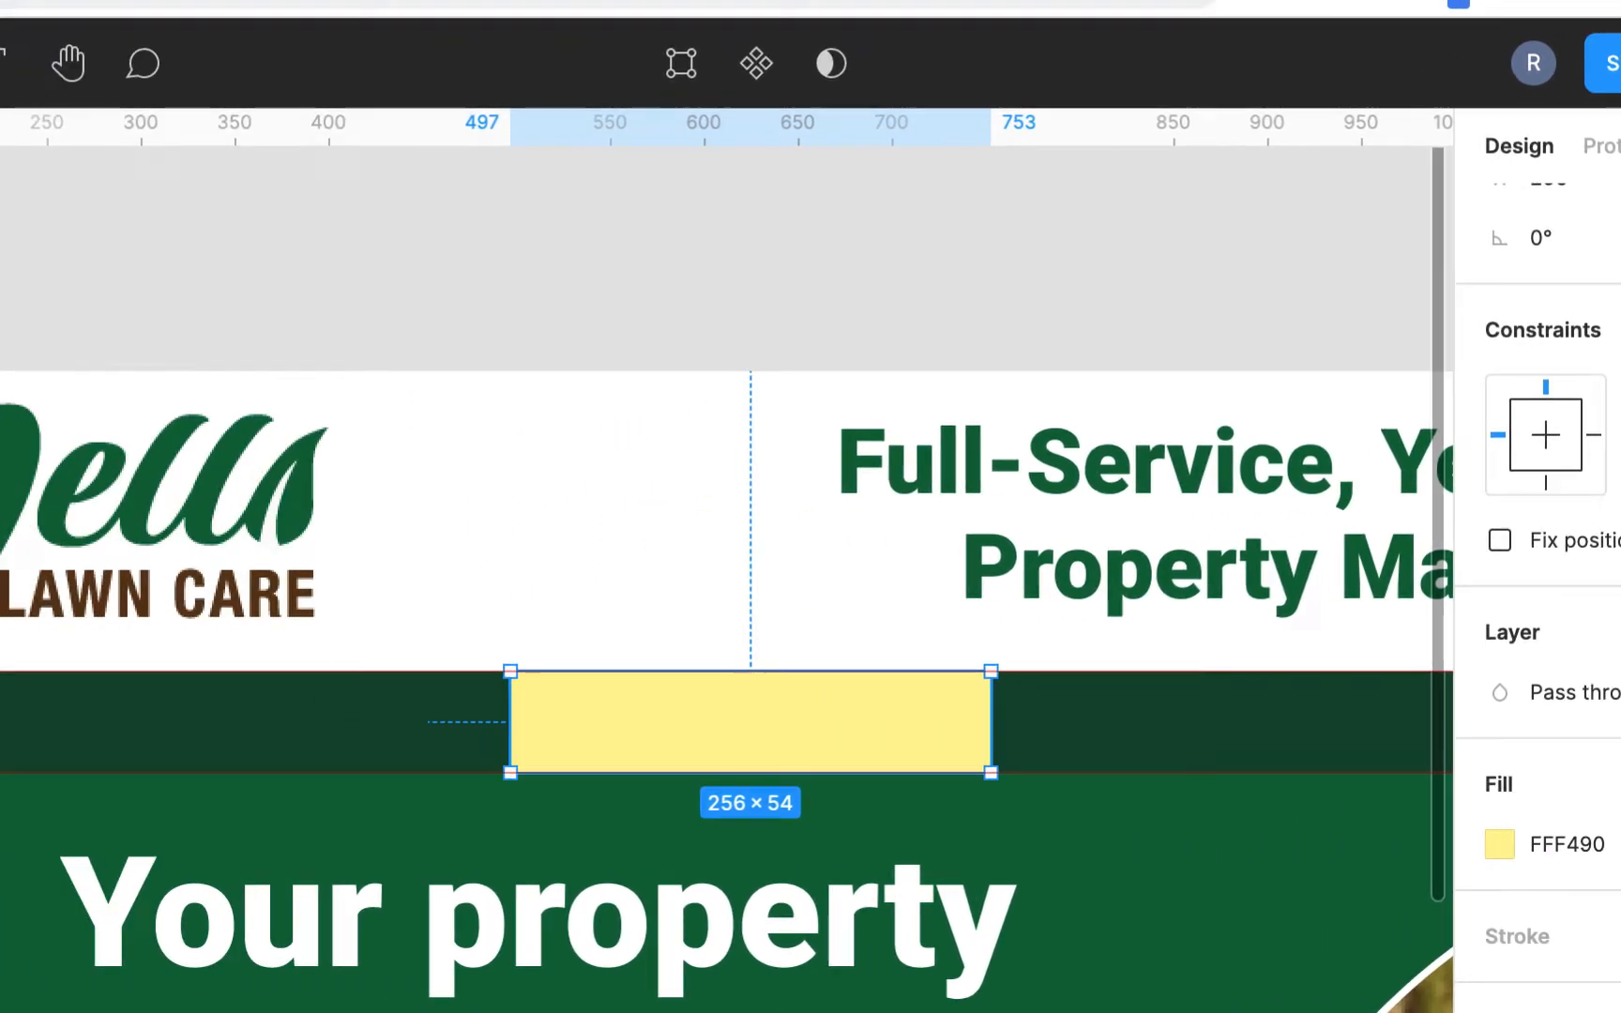
Rename the yellow rectangle's layer to btn.
double_click(168, 271)
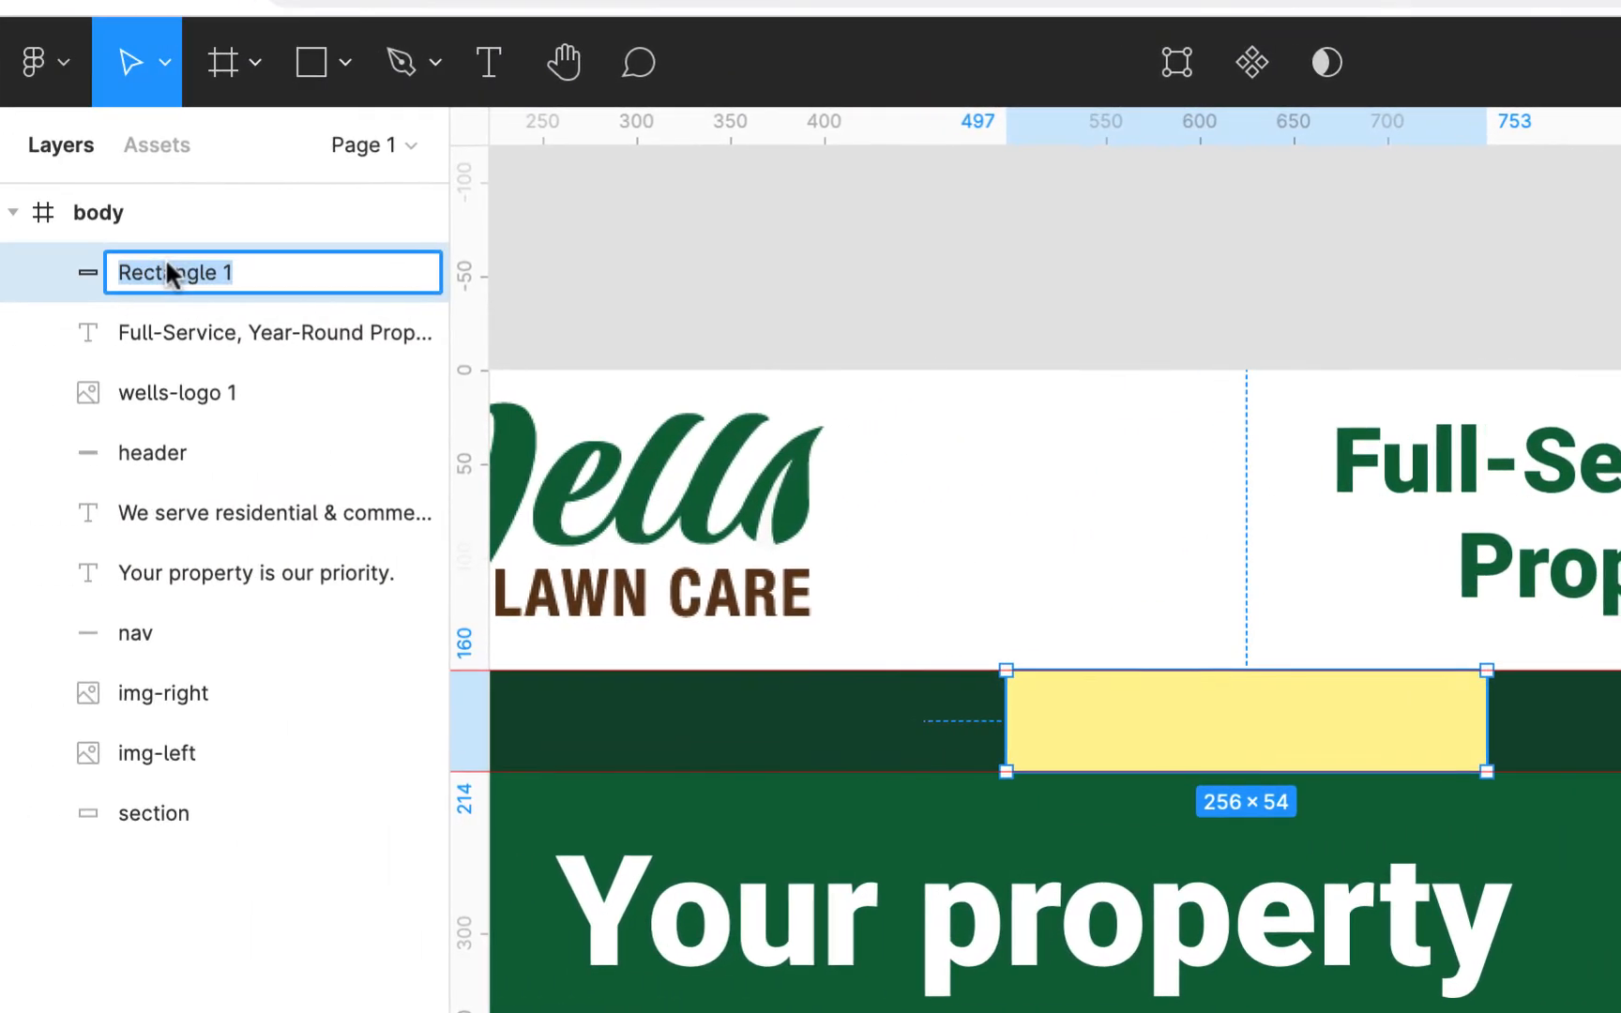
text(btn)
key(Return)
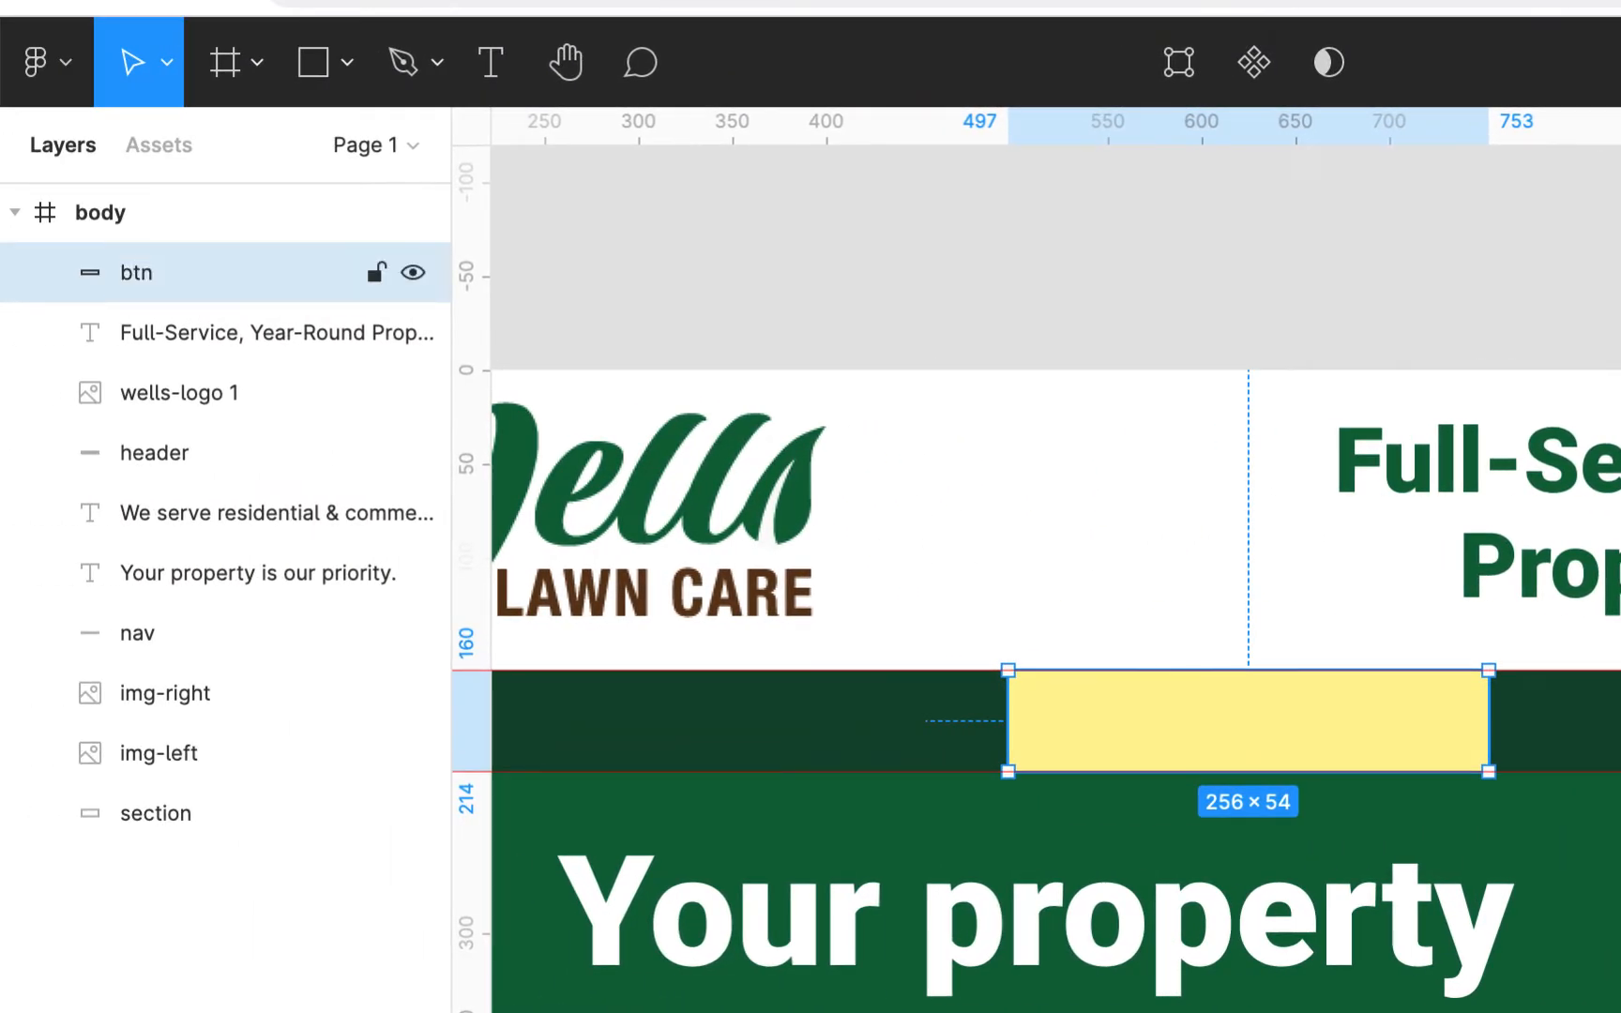
Add the text "Service" over the yellow button and set its font weight to Bold.
click(481, 73)
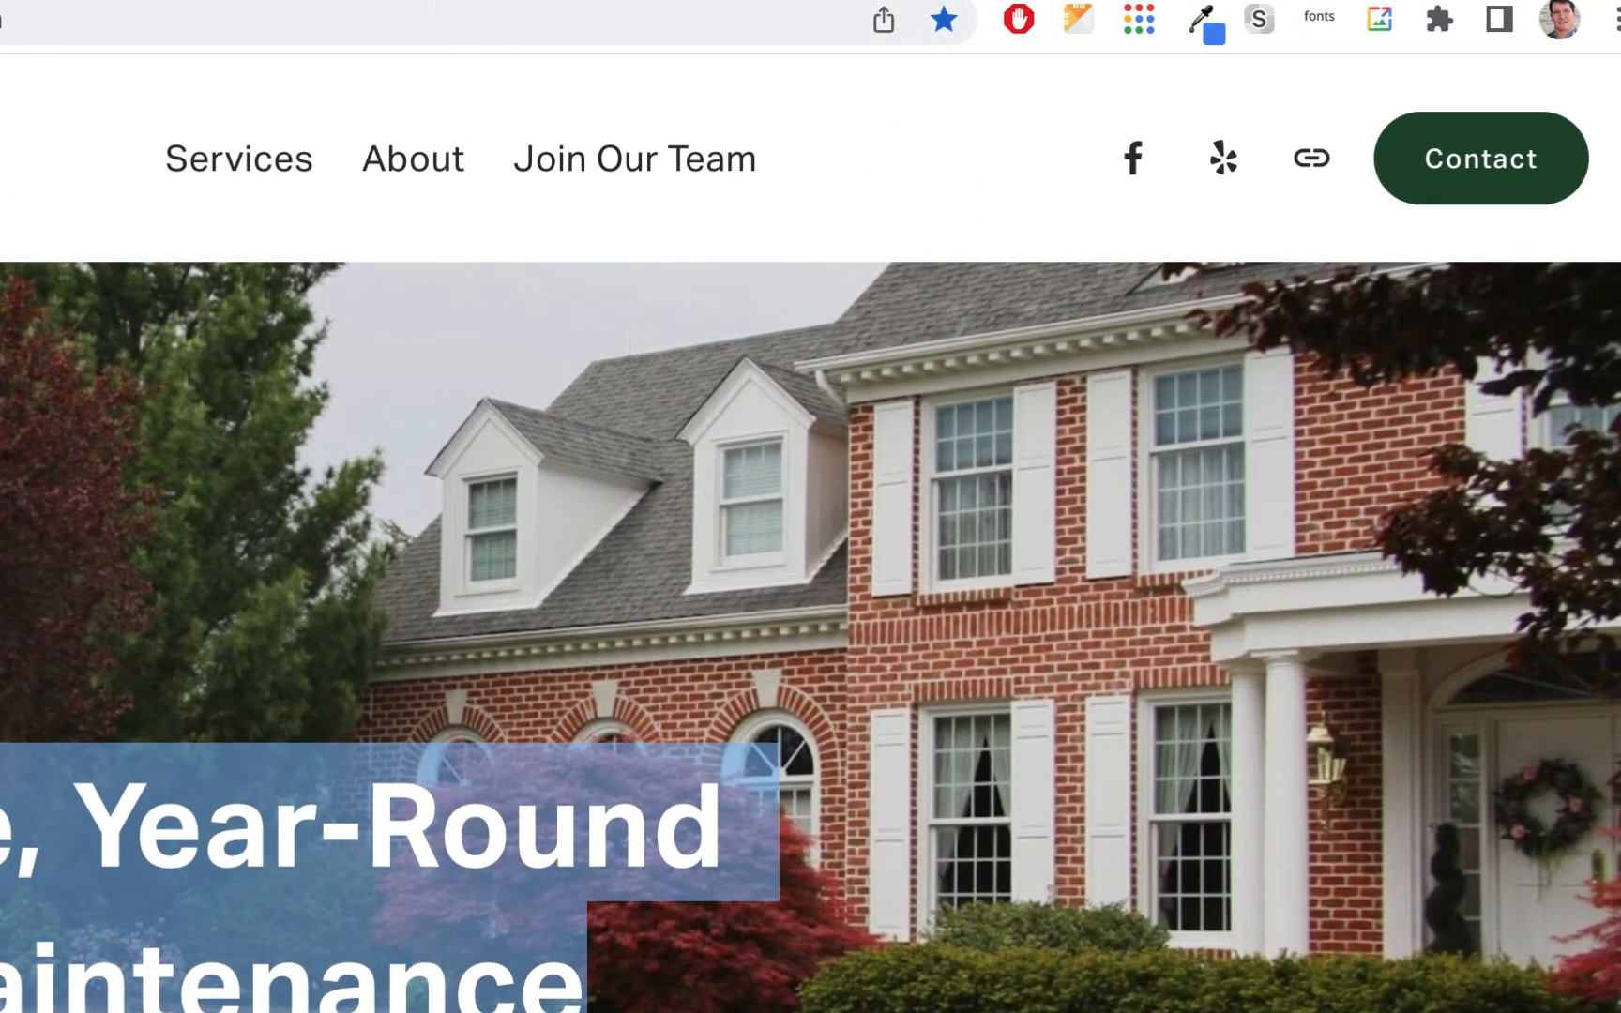
text(Service)
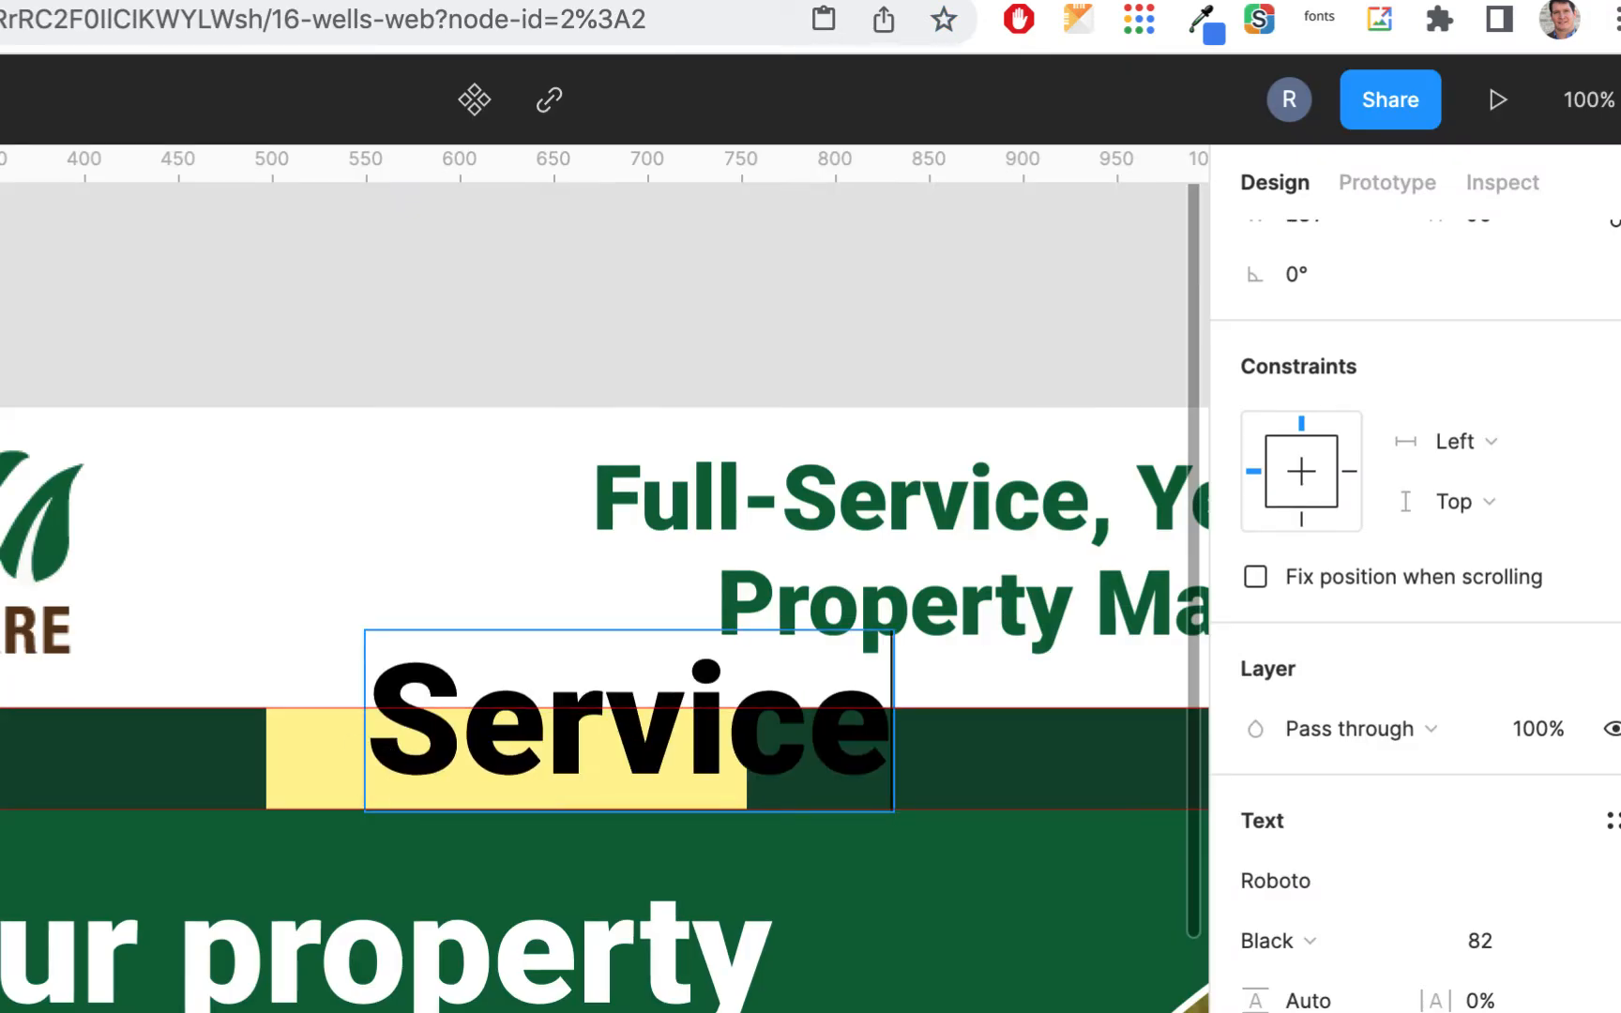
scroll(1209, 723, down, 1)
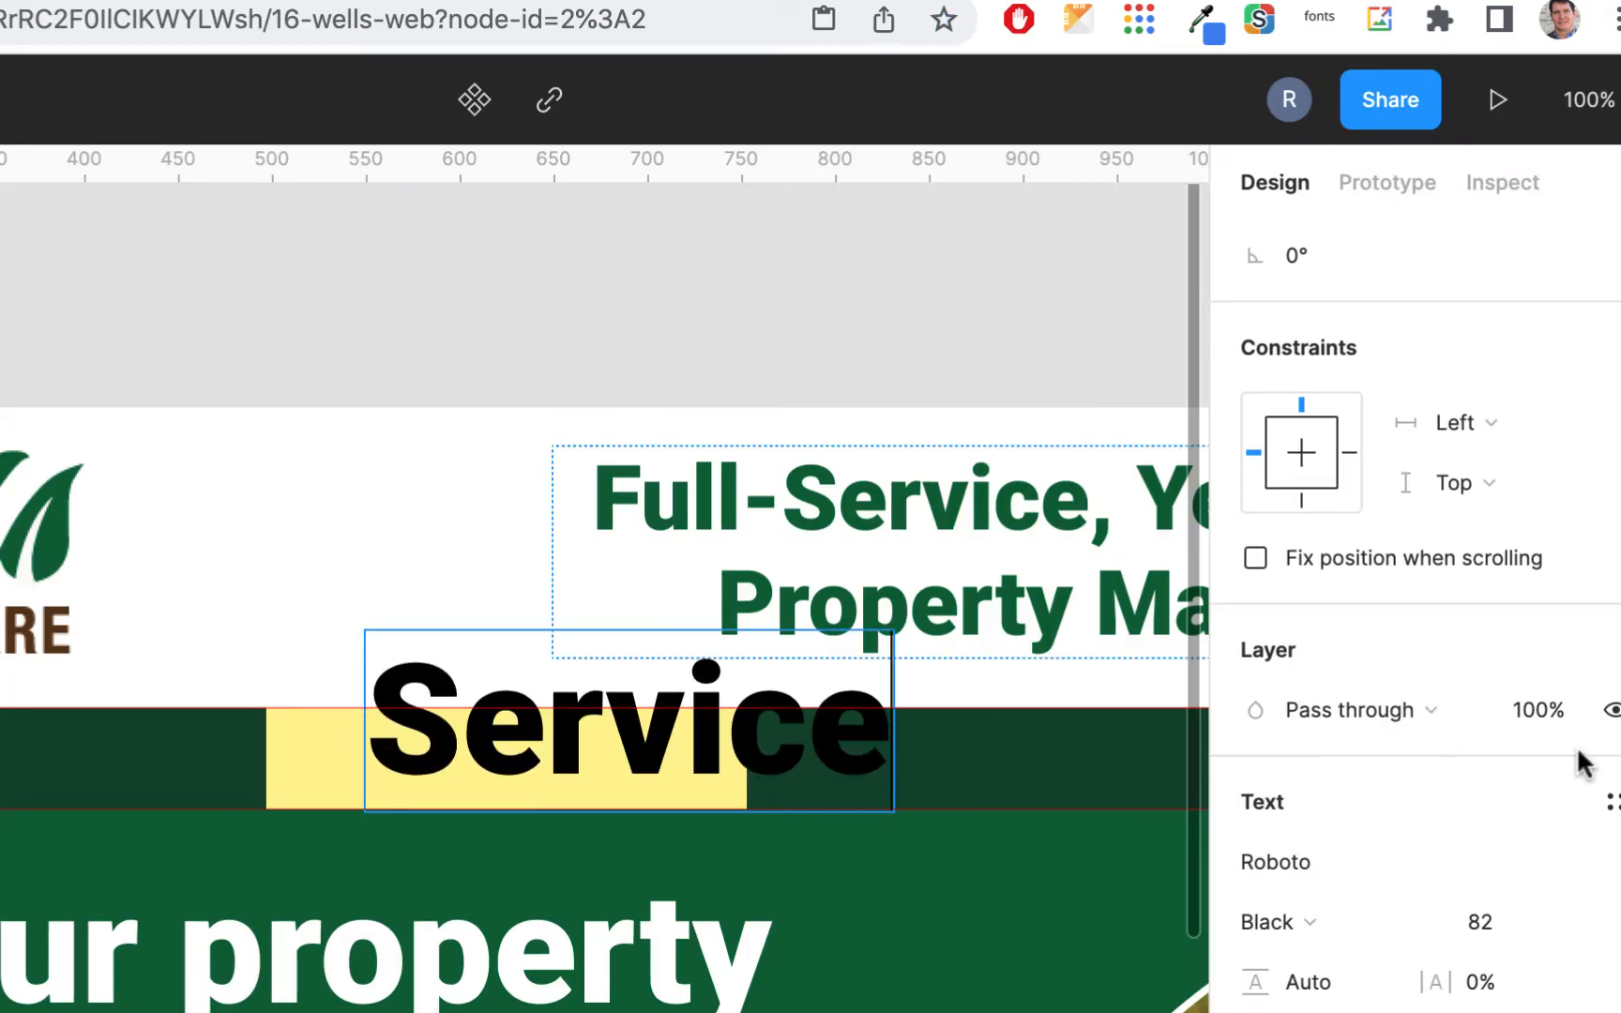
click(1390, 930)
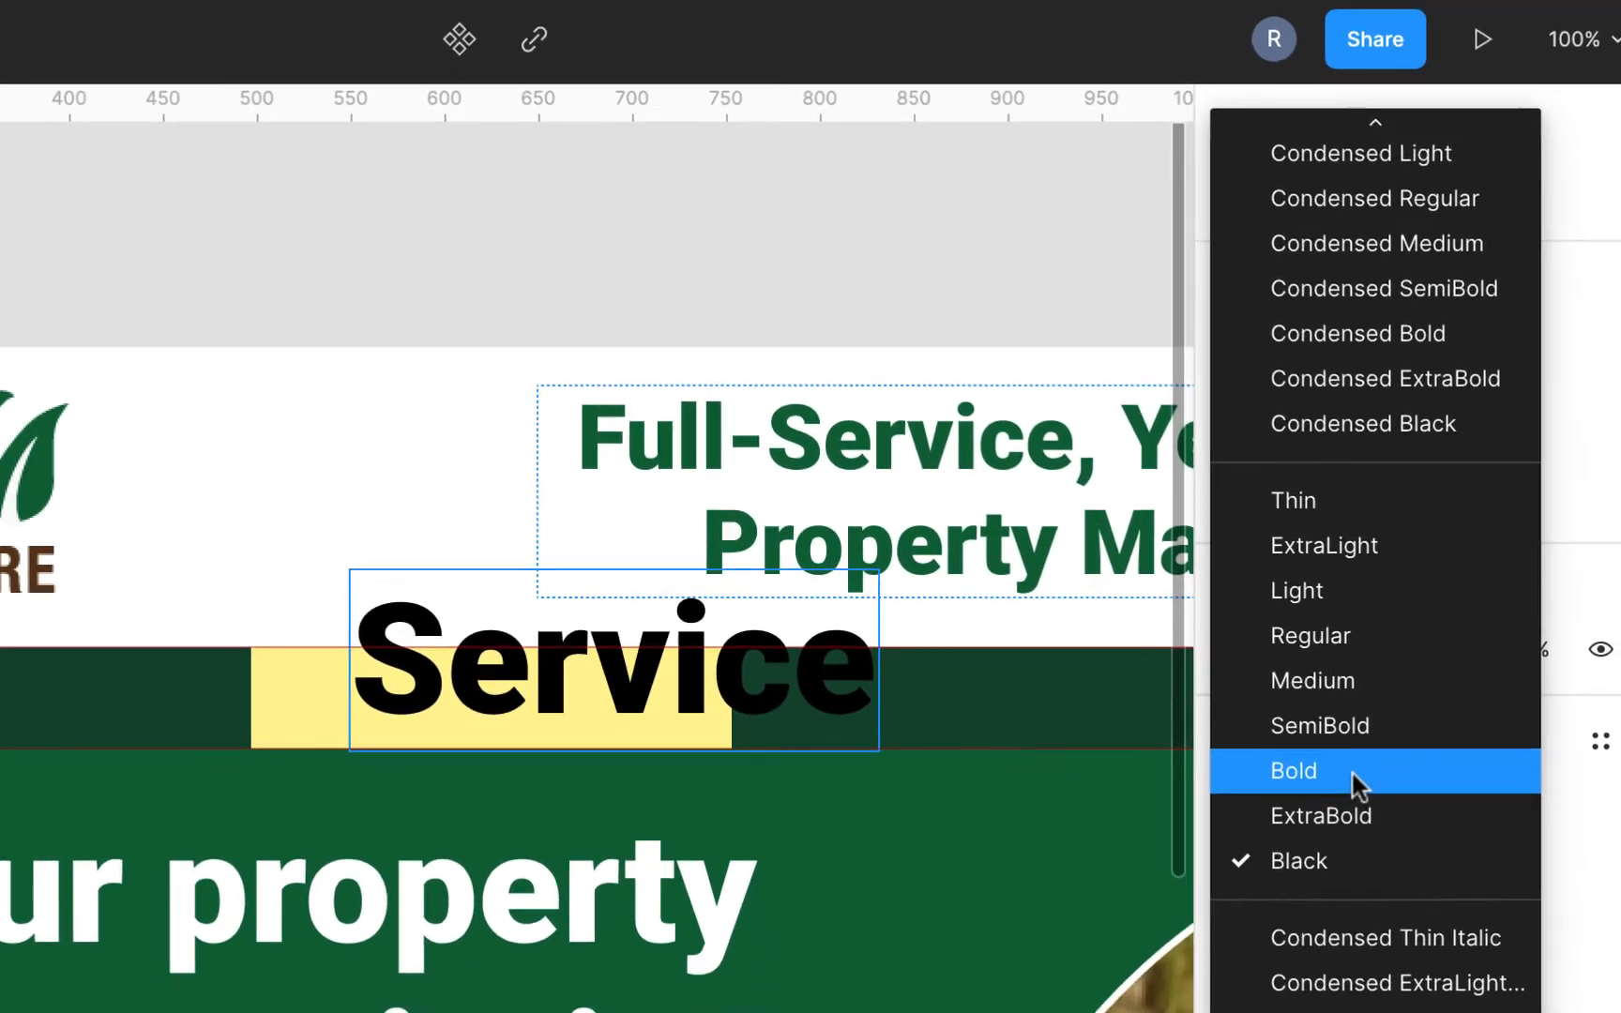
click(1351, 770)
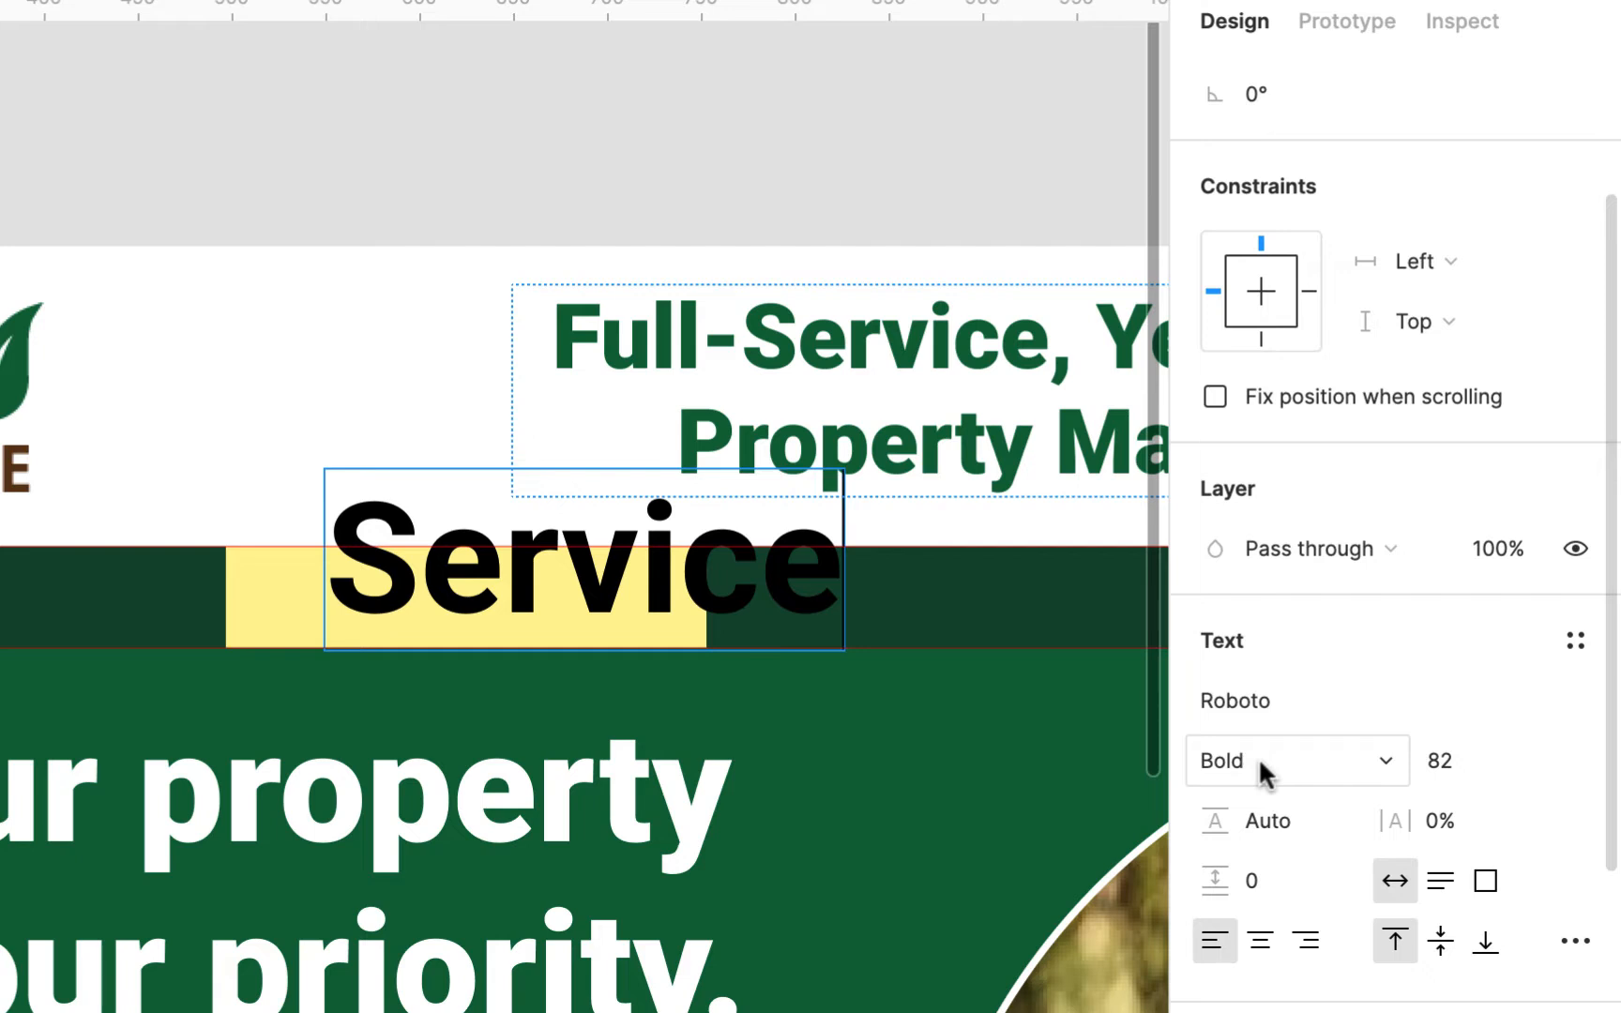
click(1258, 757)
key(Escape)
Color the "Service" text with the document green 006838 and set its font size to 20.
scroll(1500, 713, down, 4)
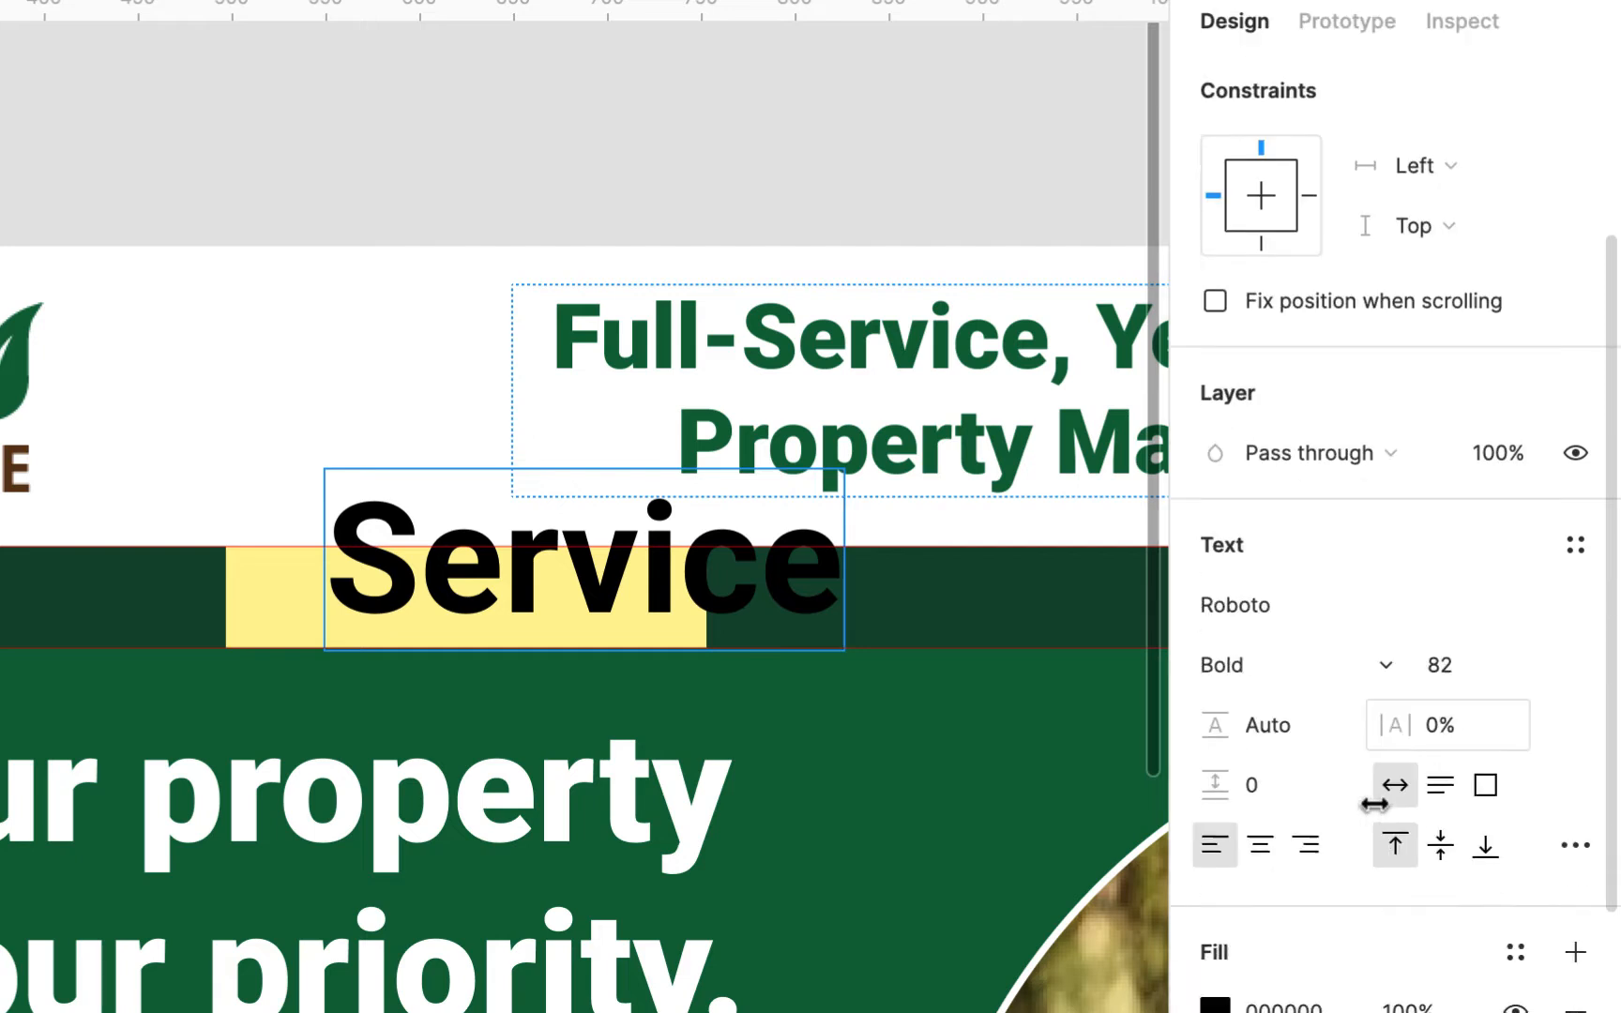
click(1215, 788)
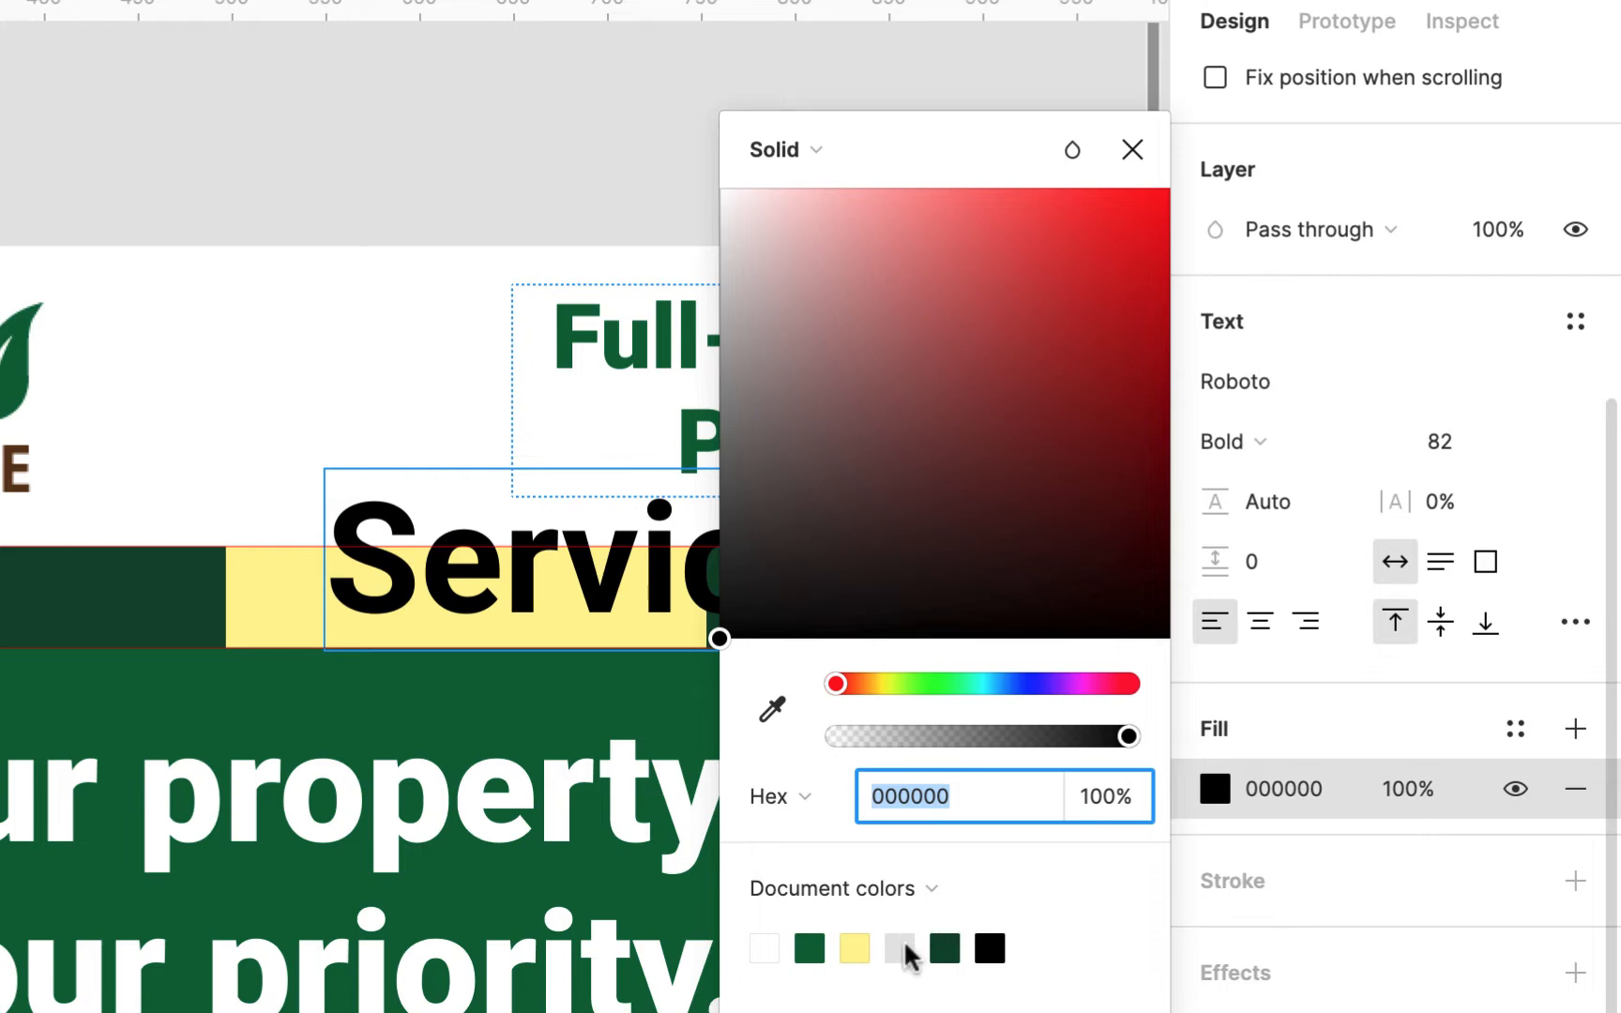
click(810, 948)
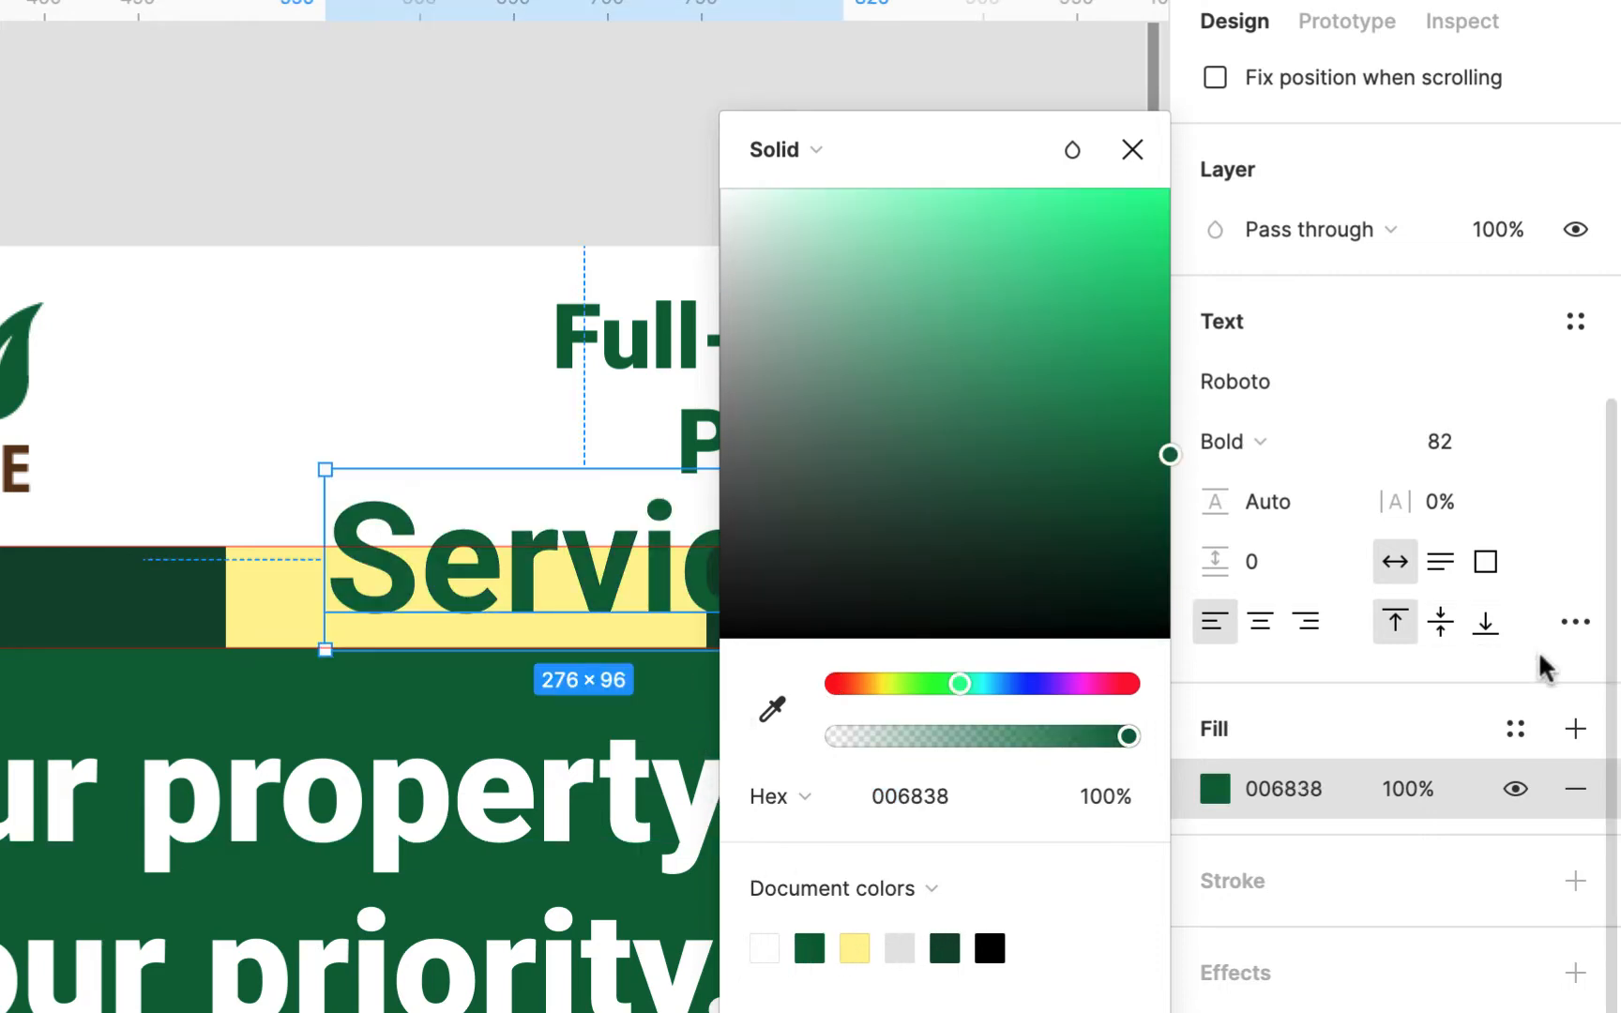
click(1538, 445)
click(1509, 832)
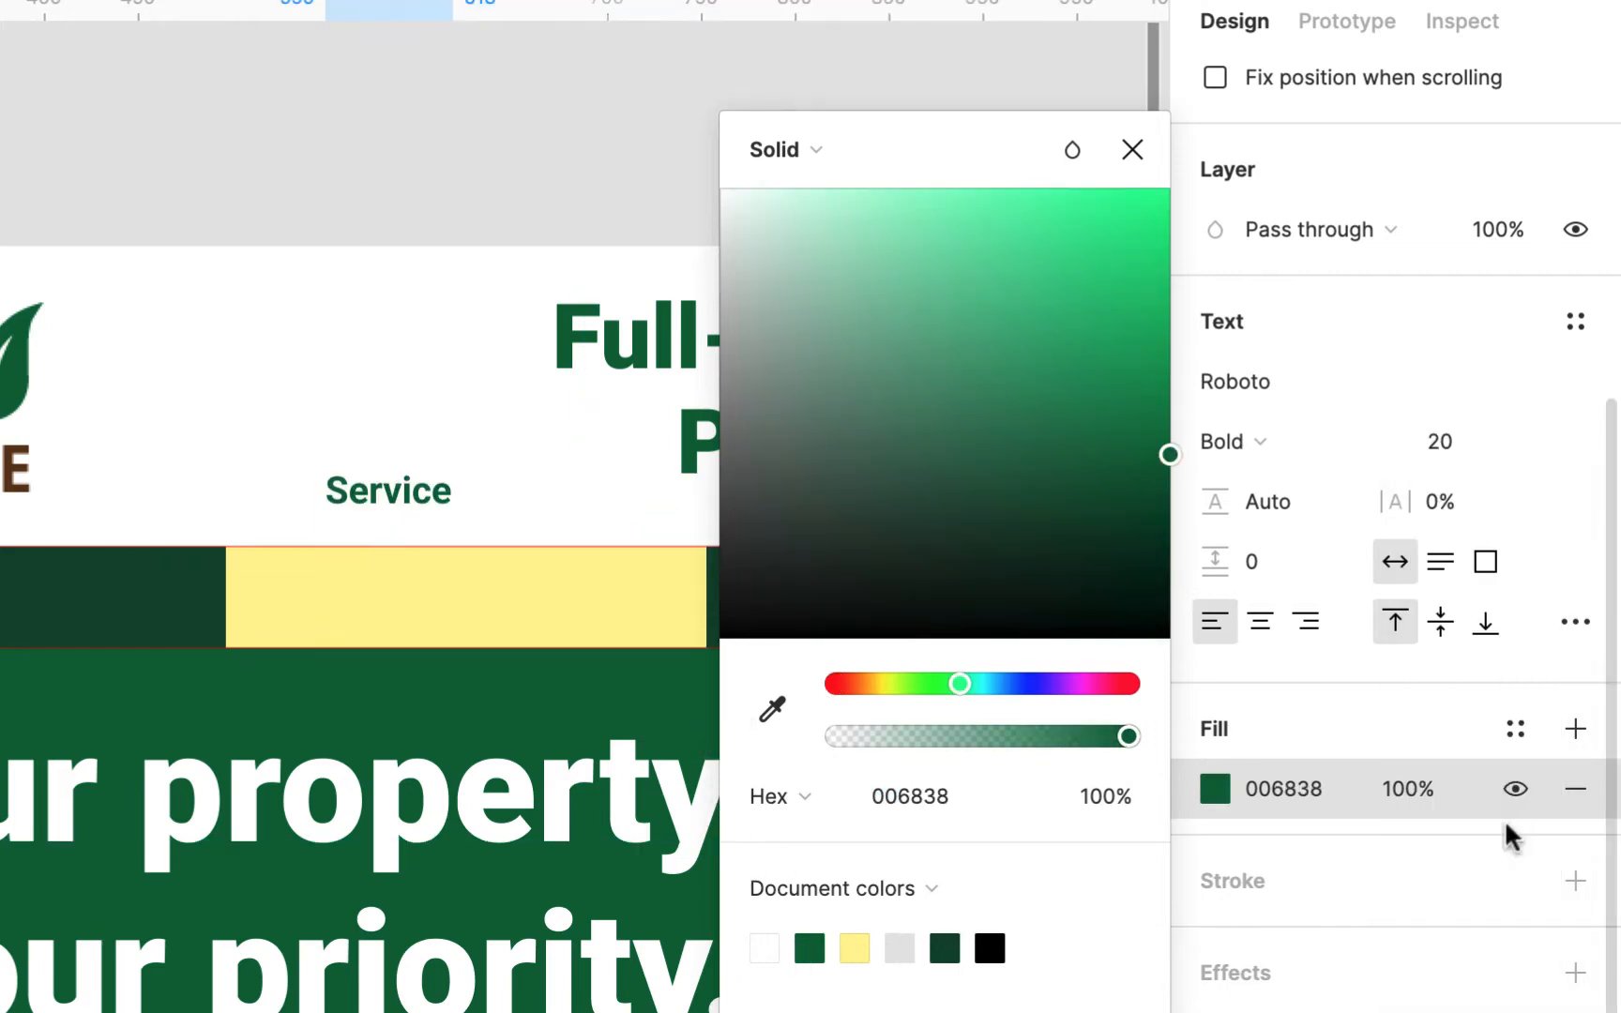
click(506, 460)
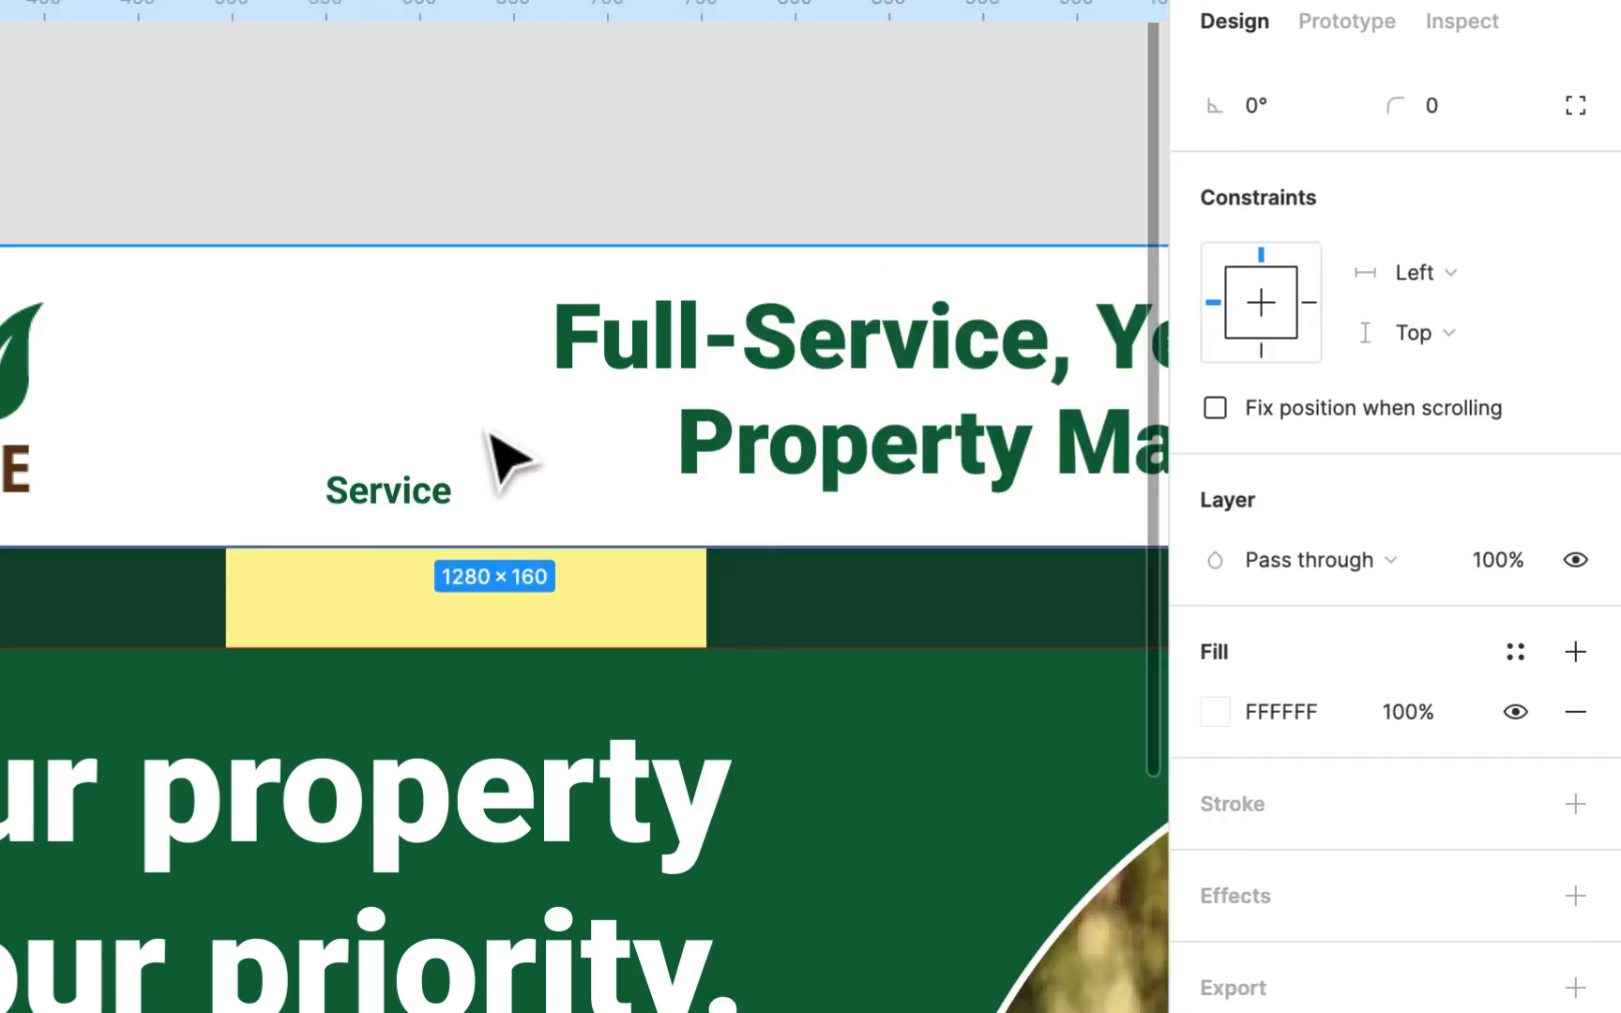
Move the "Service" text down onto the yellow button in the nav bar.
click(435, 495)
drag(432, 497, 417, 598)
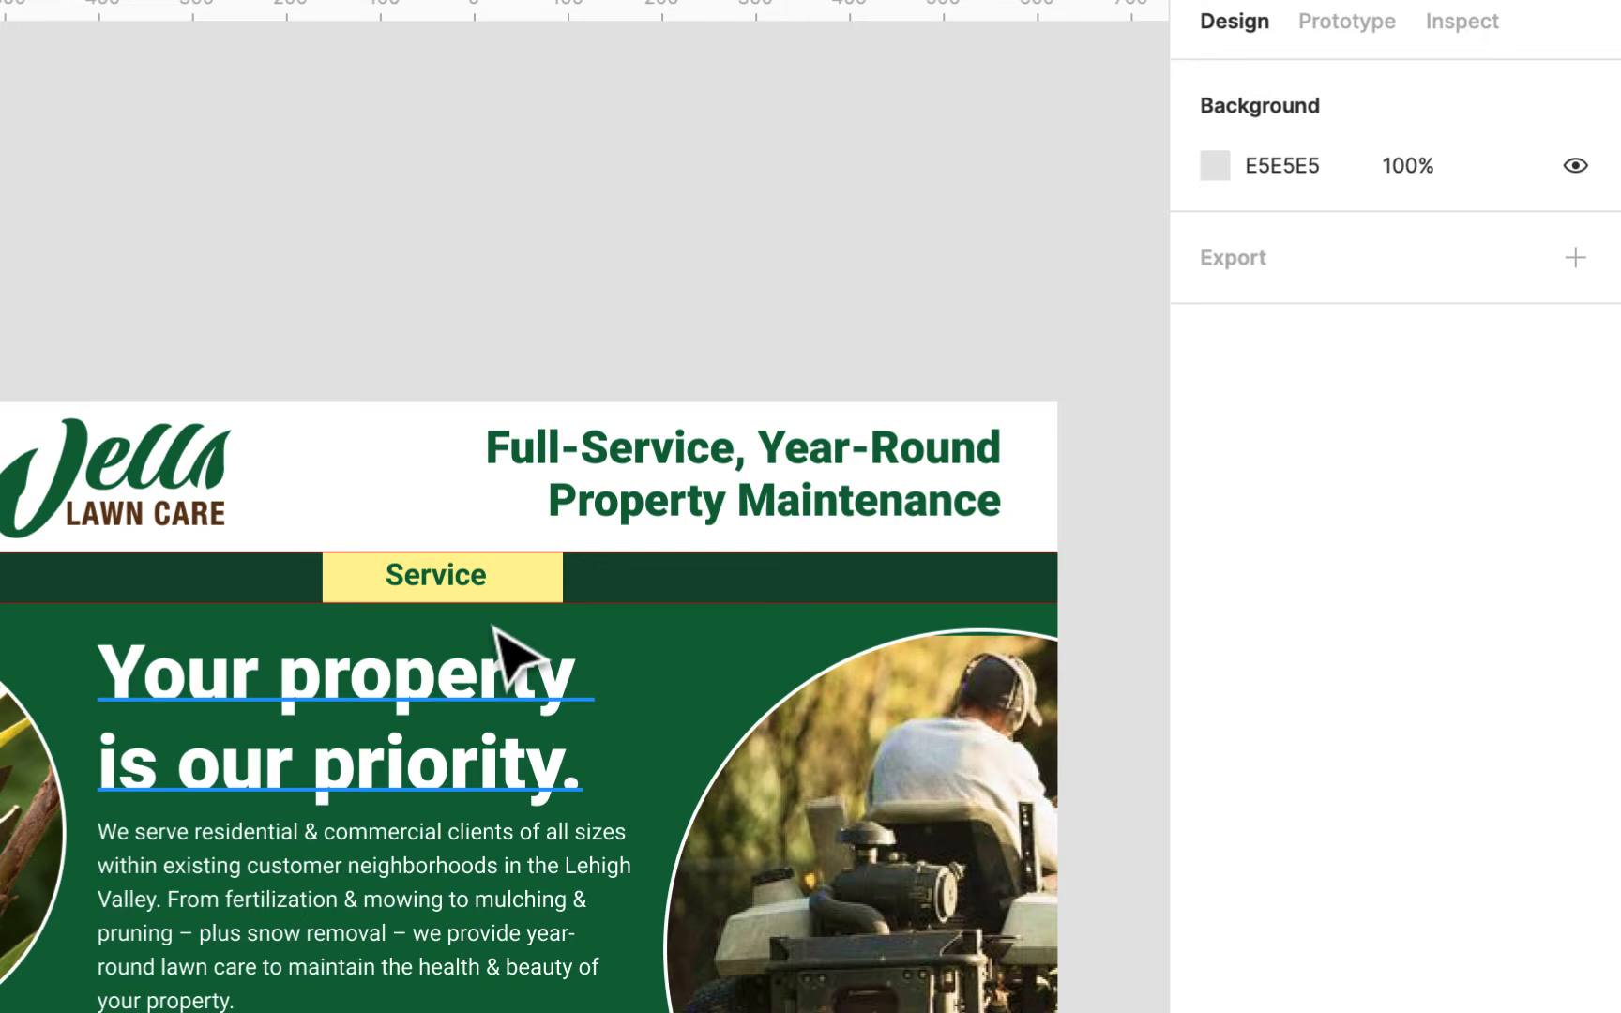
scroll(494, 627, up, 5)
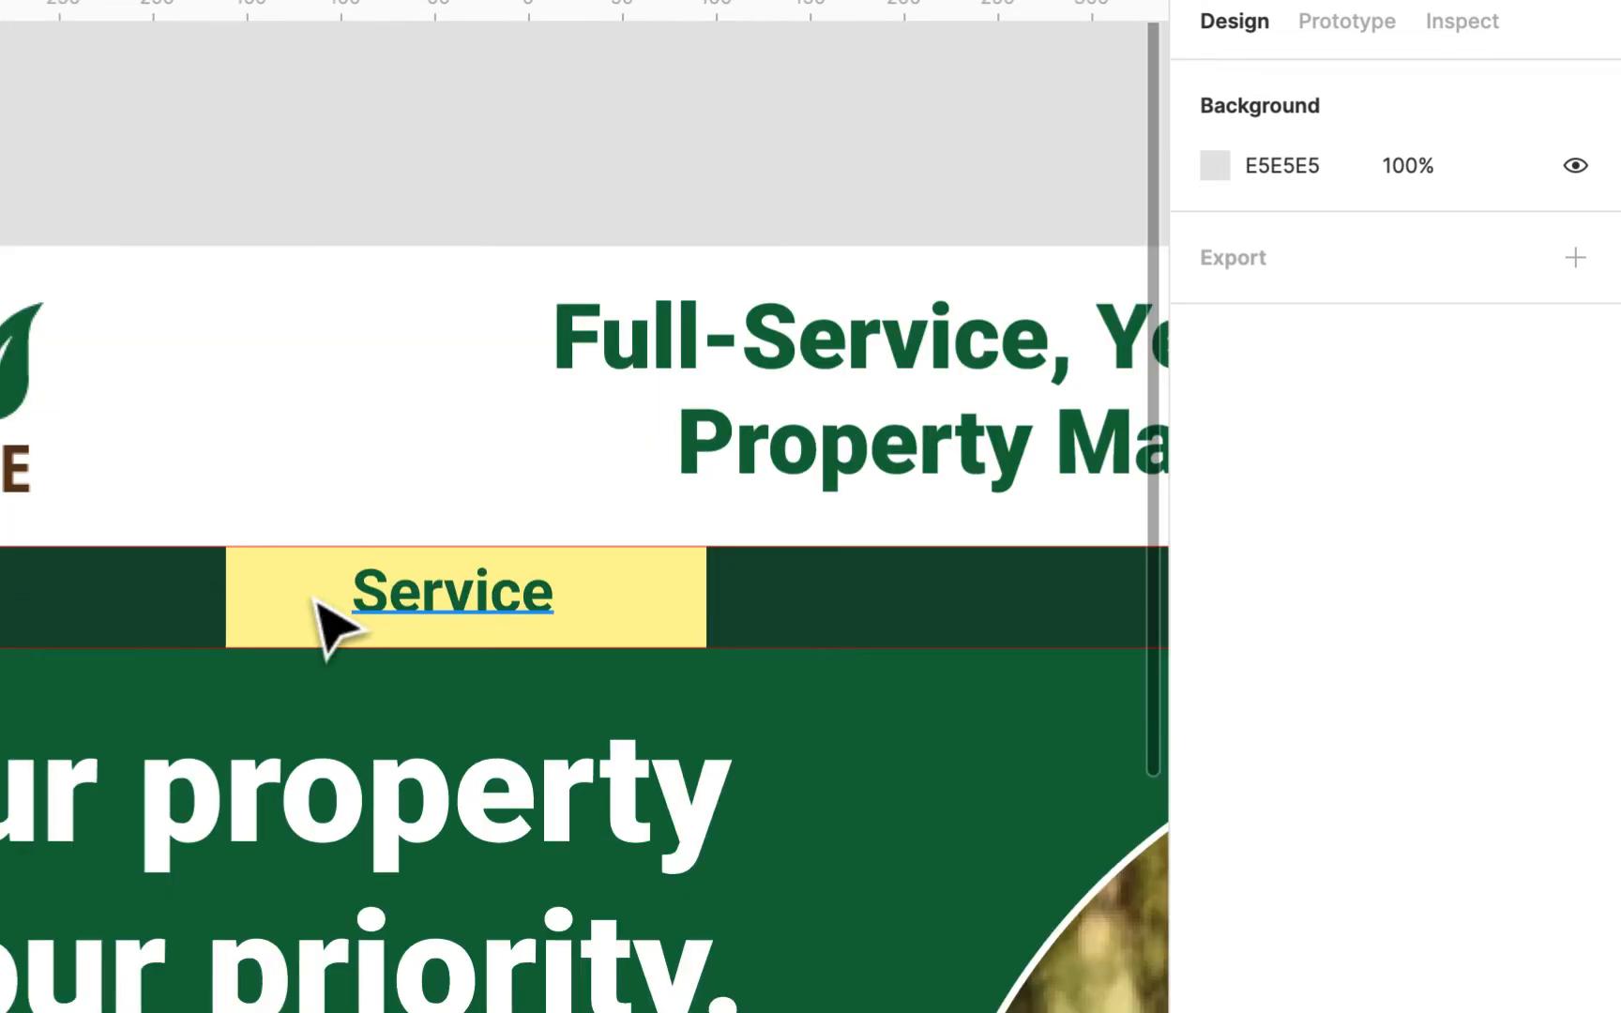
Set the dark green nav bar's height to 44 and extend the green section's upper edge to meet it at Y 204.
click(162, 625)
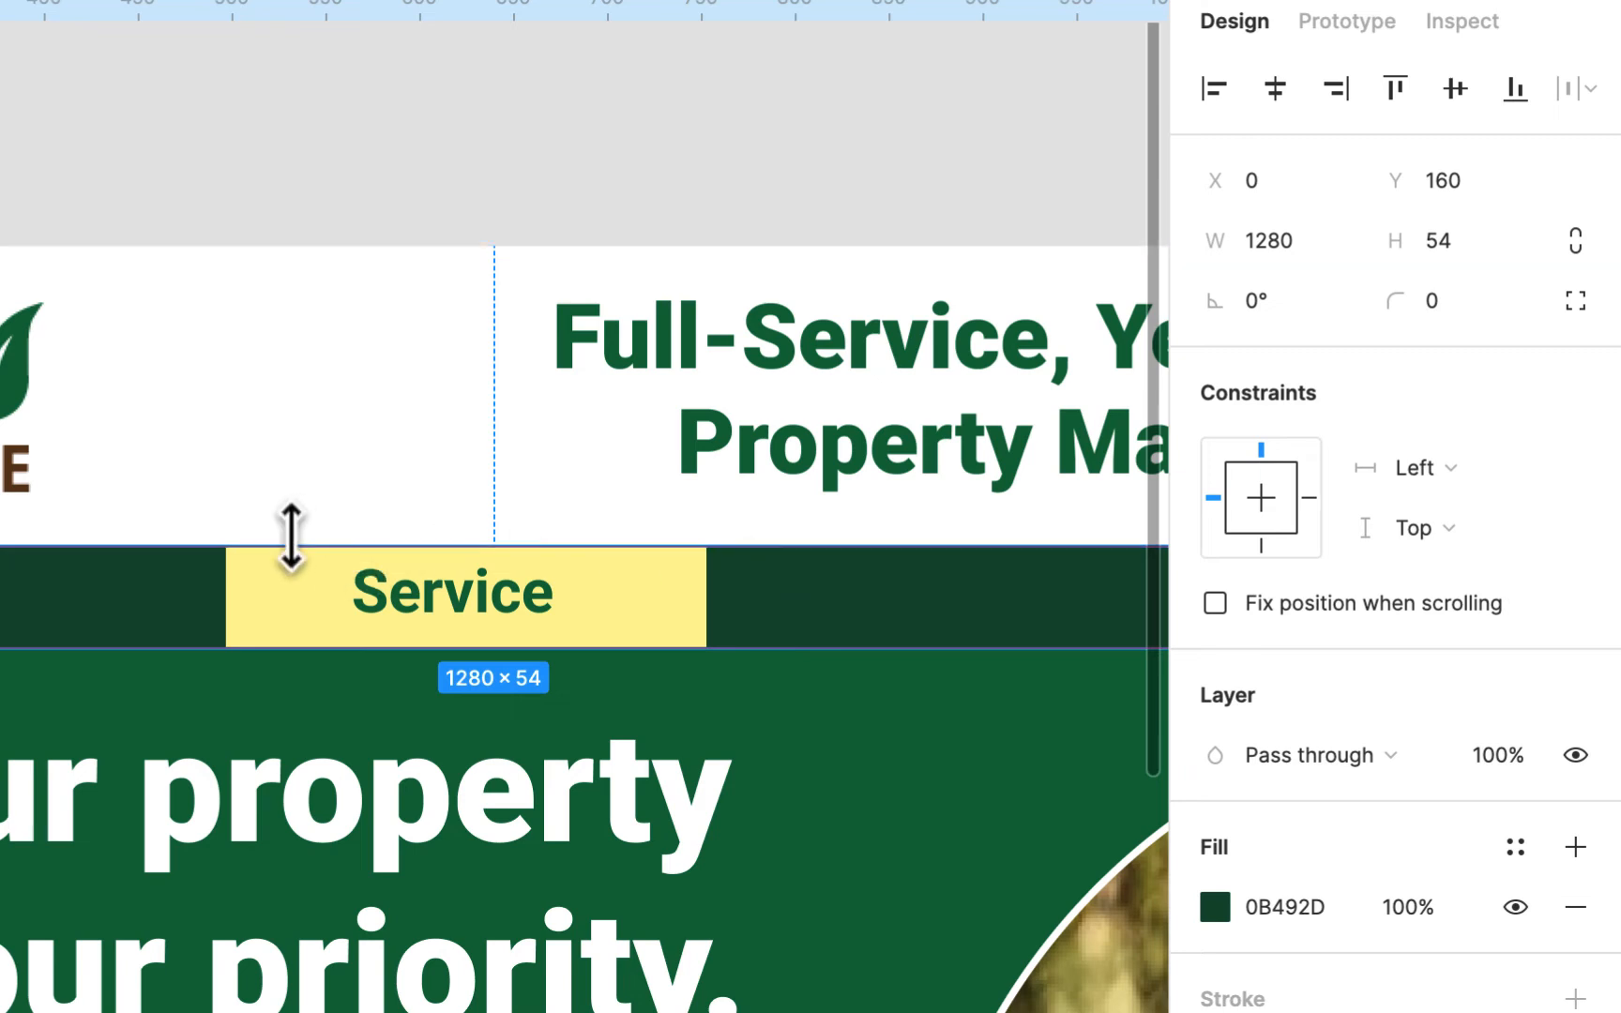
scroll(19, 619, left, 10)
scroll(844, 619, right, 5)
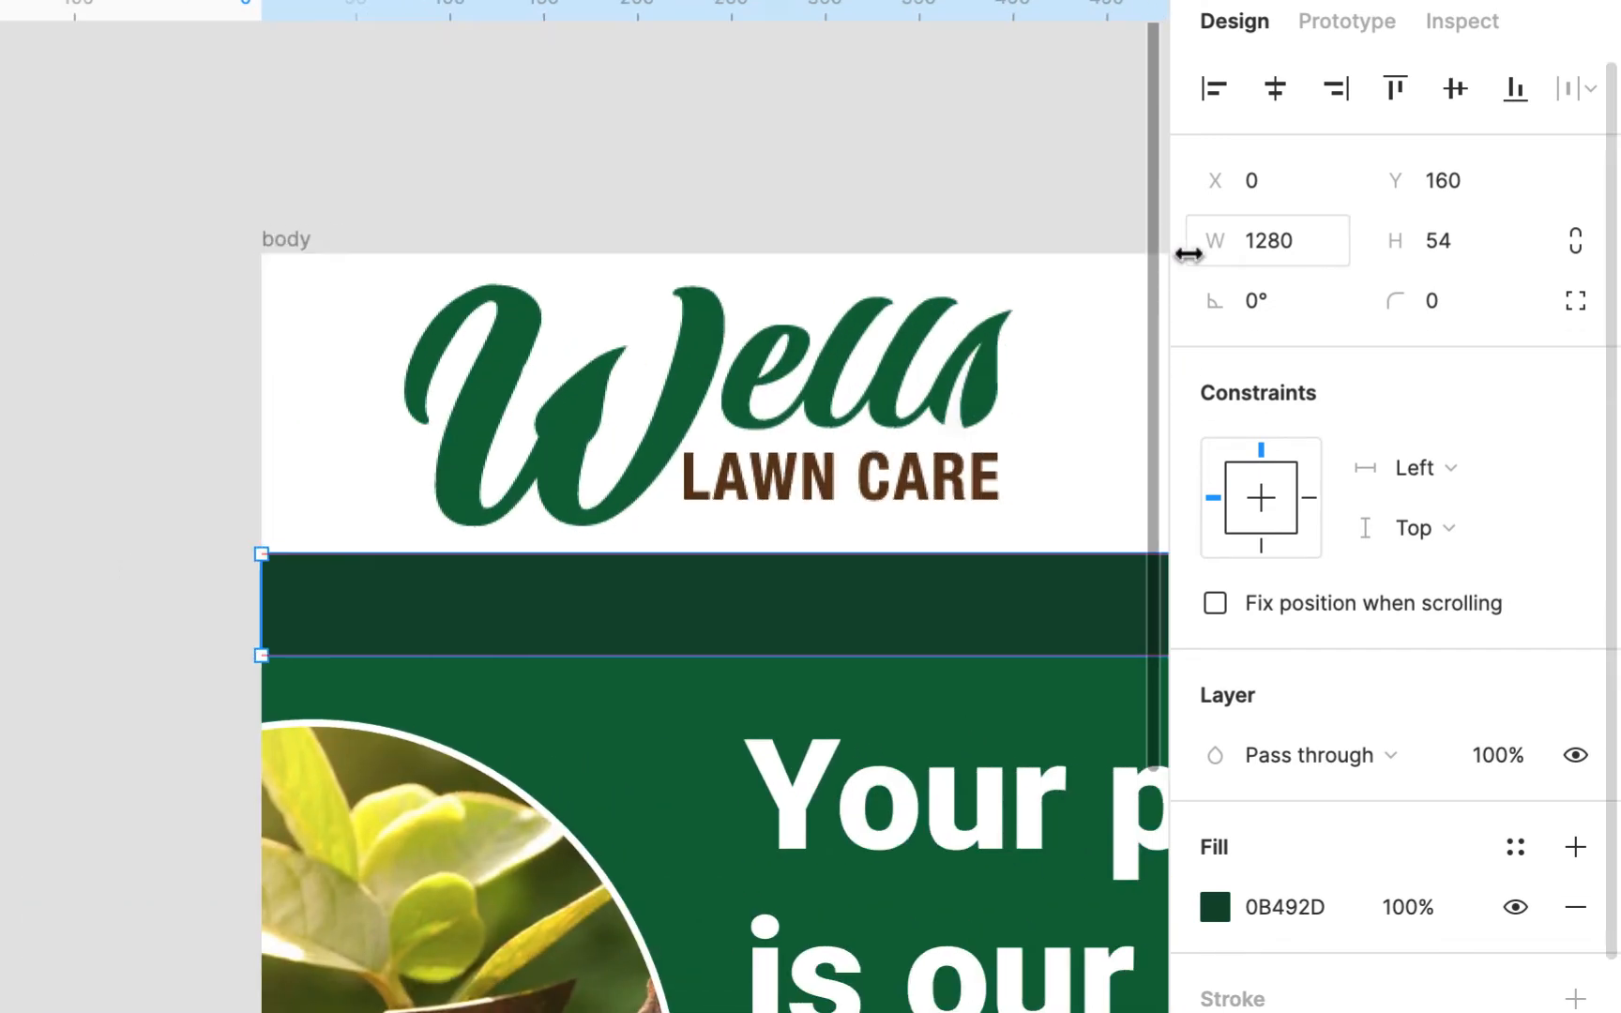
click(1440, 246)
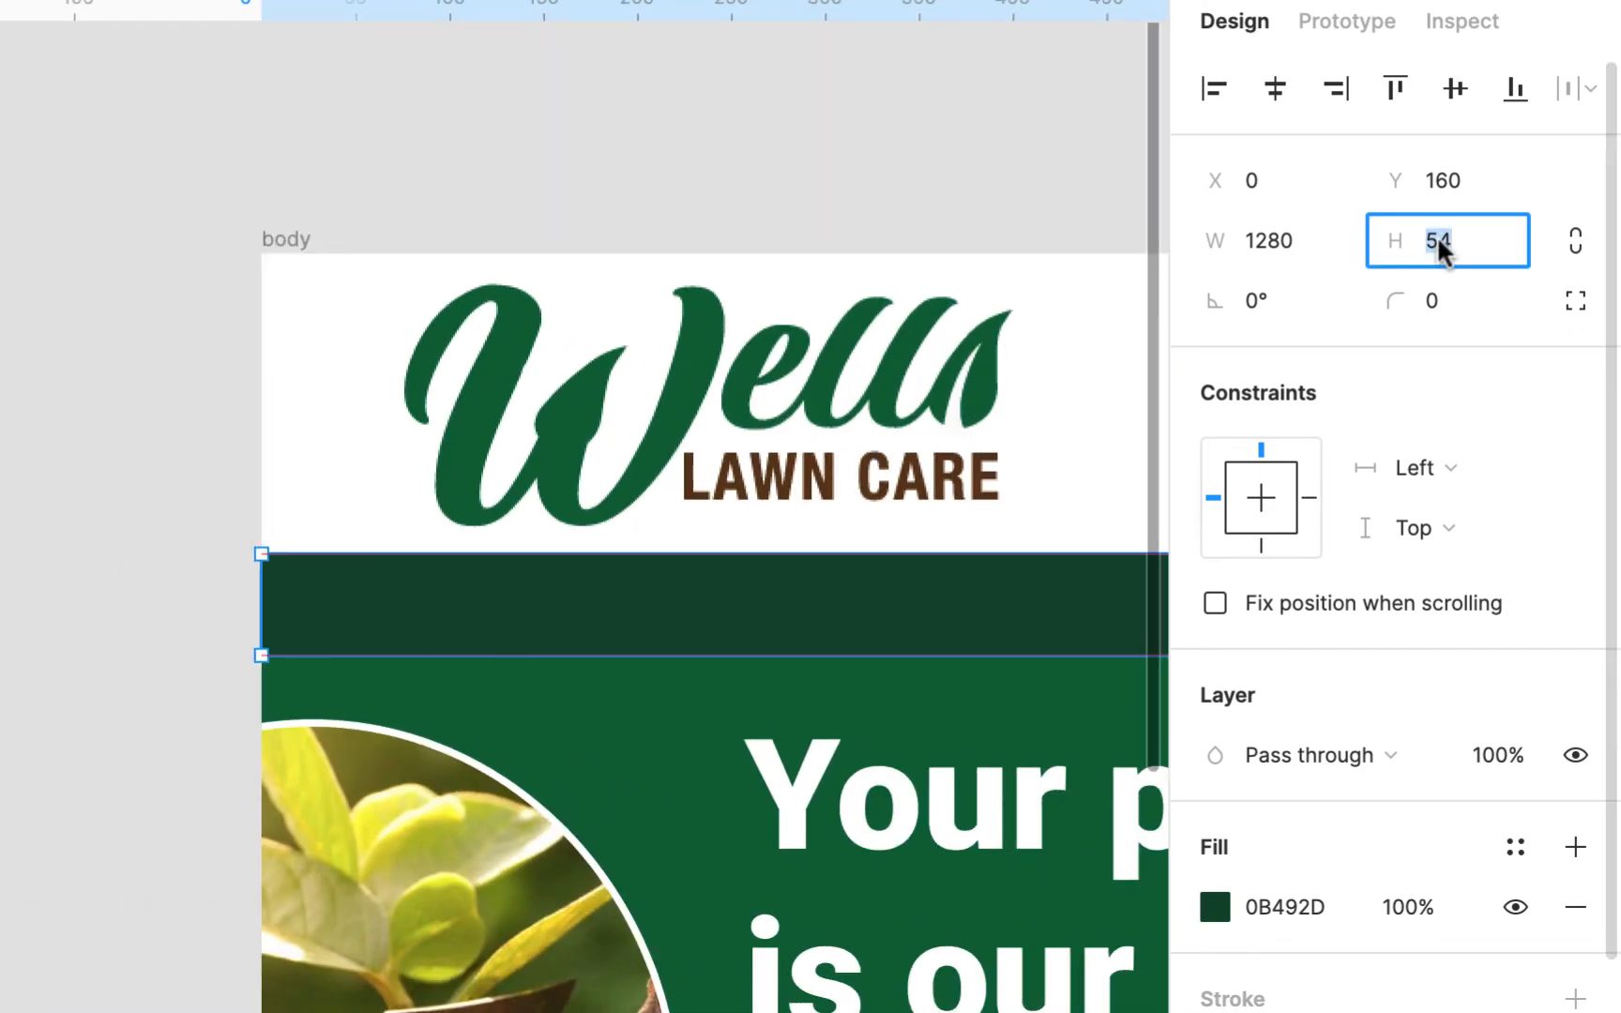
text(44)
key(Return)
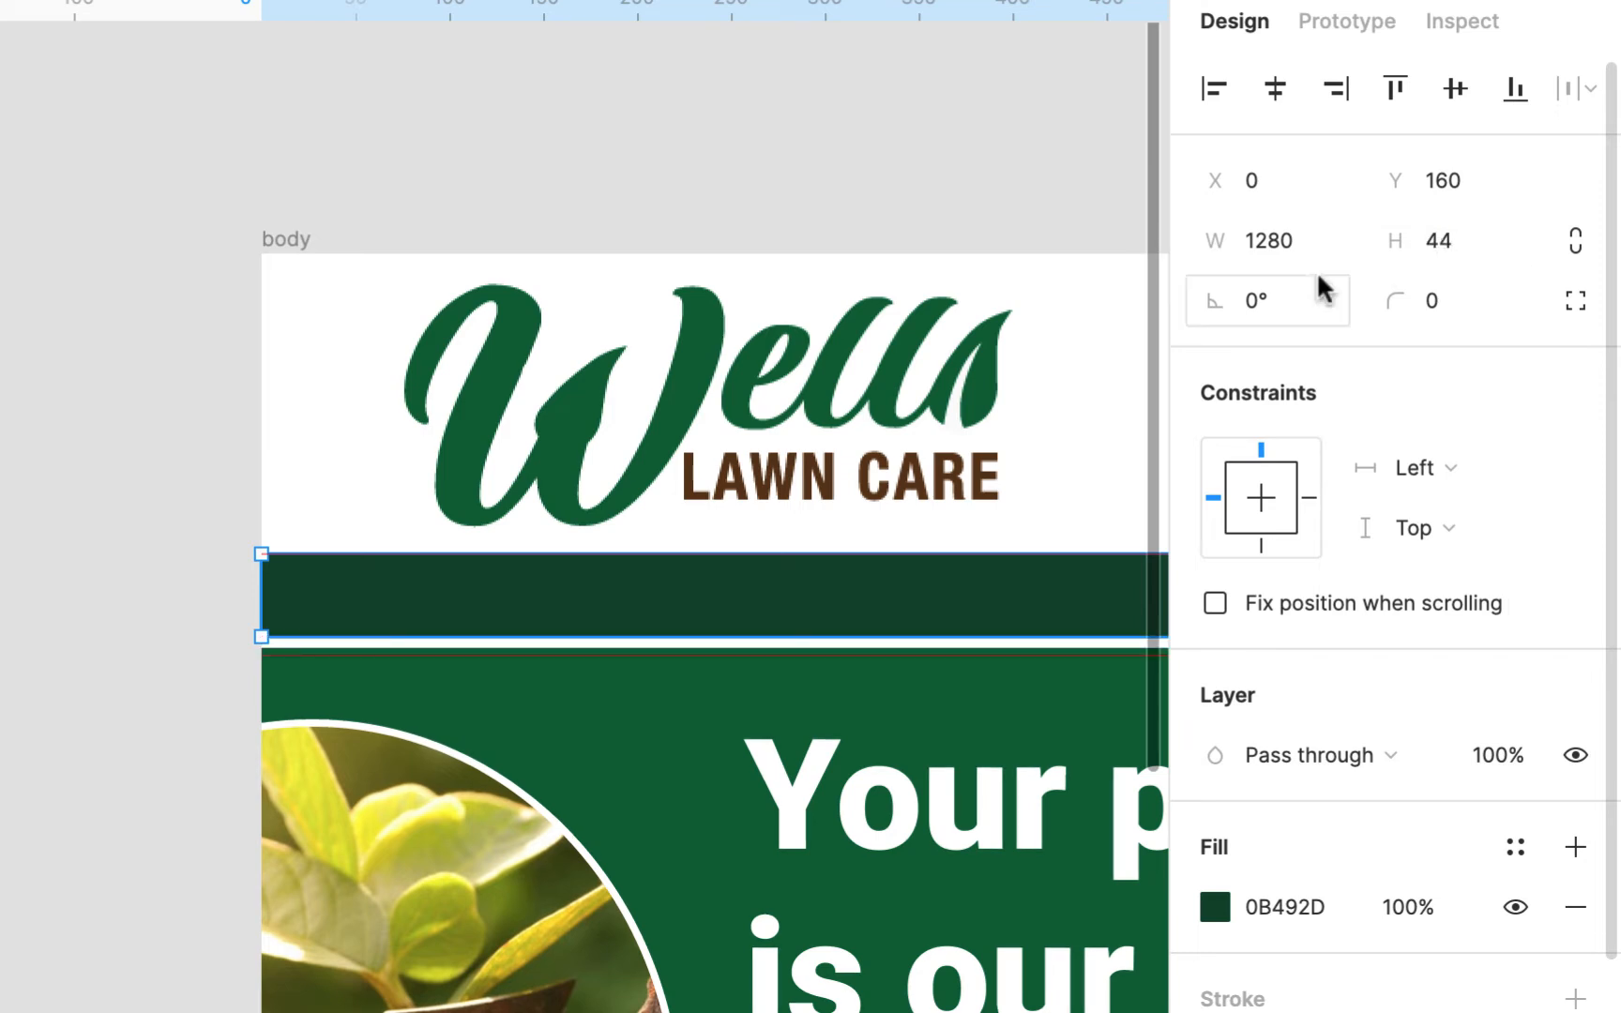
click(640, 738)
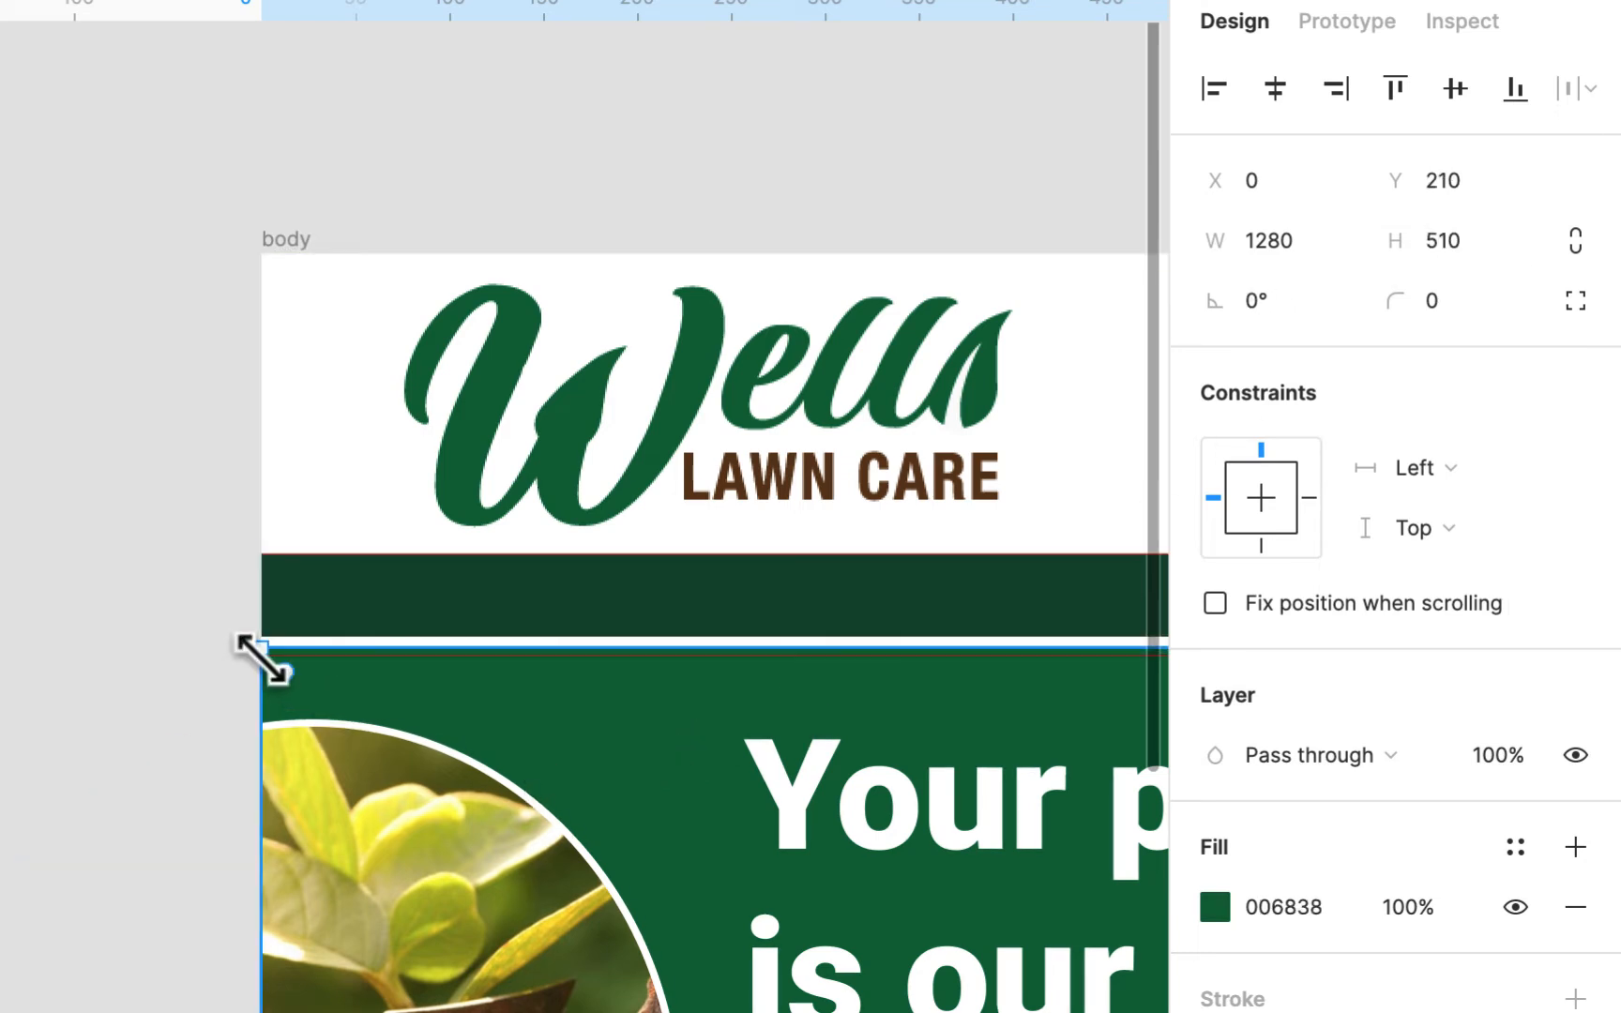
drag(264, 645, 262, 639)
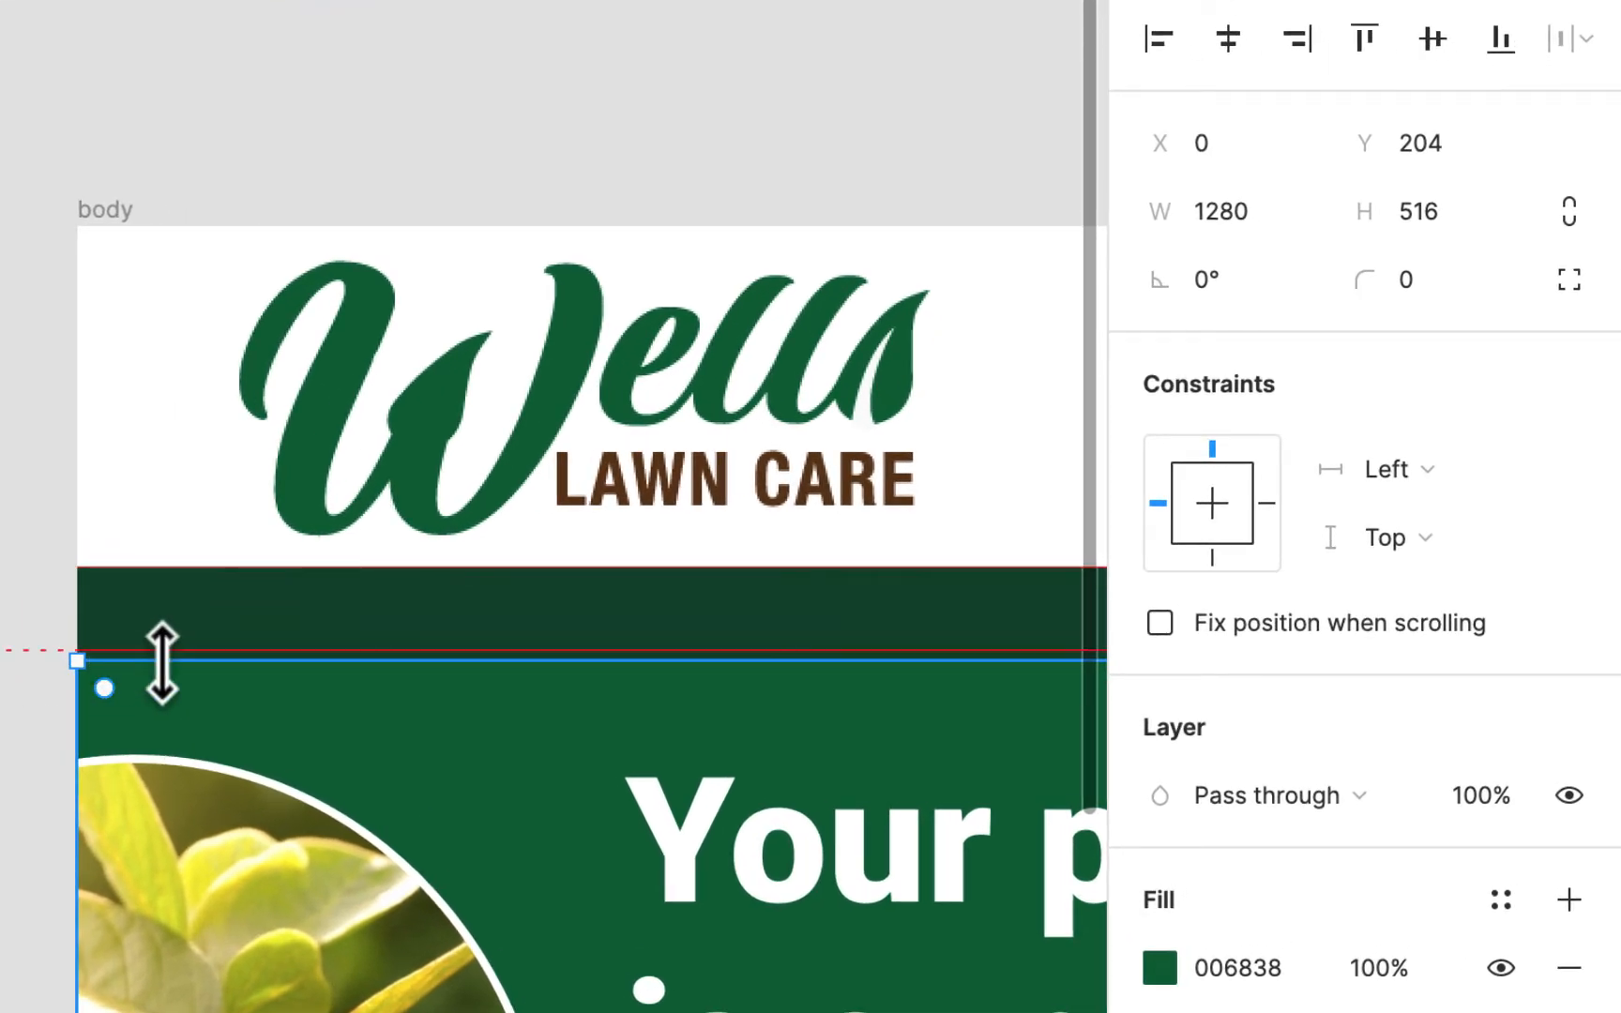
Try rounding the green section's corners to a radius of about 51, and return the radius to 0.
mouse_move(111, 699)
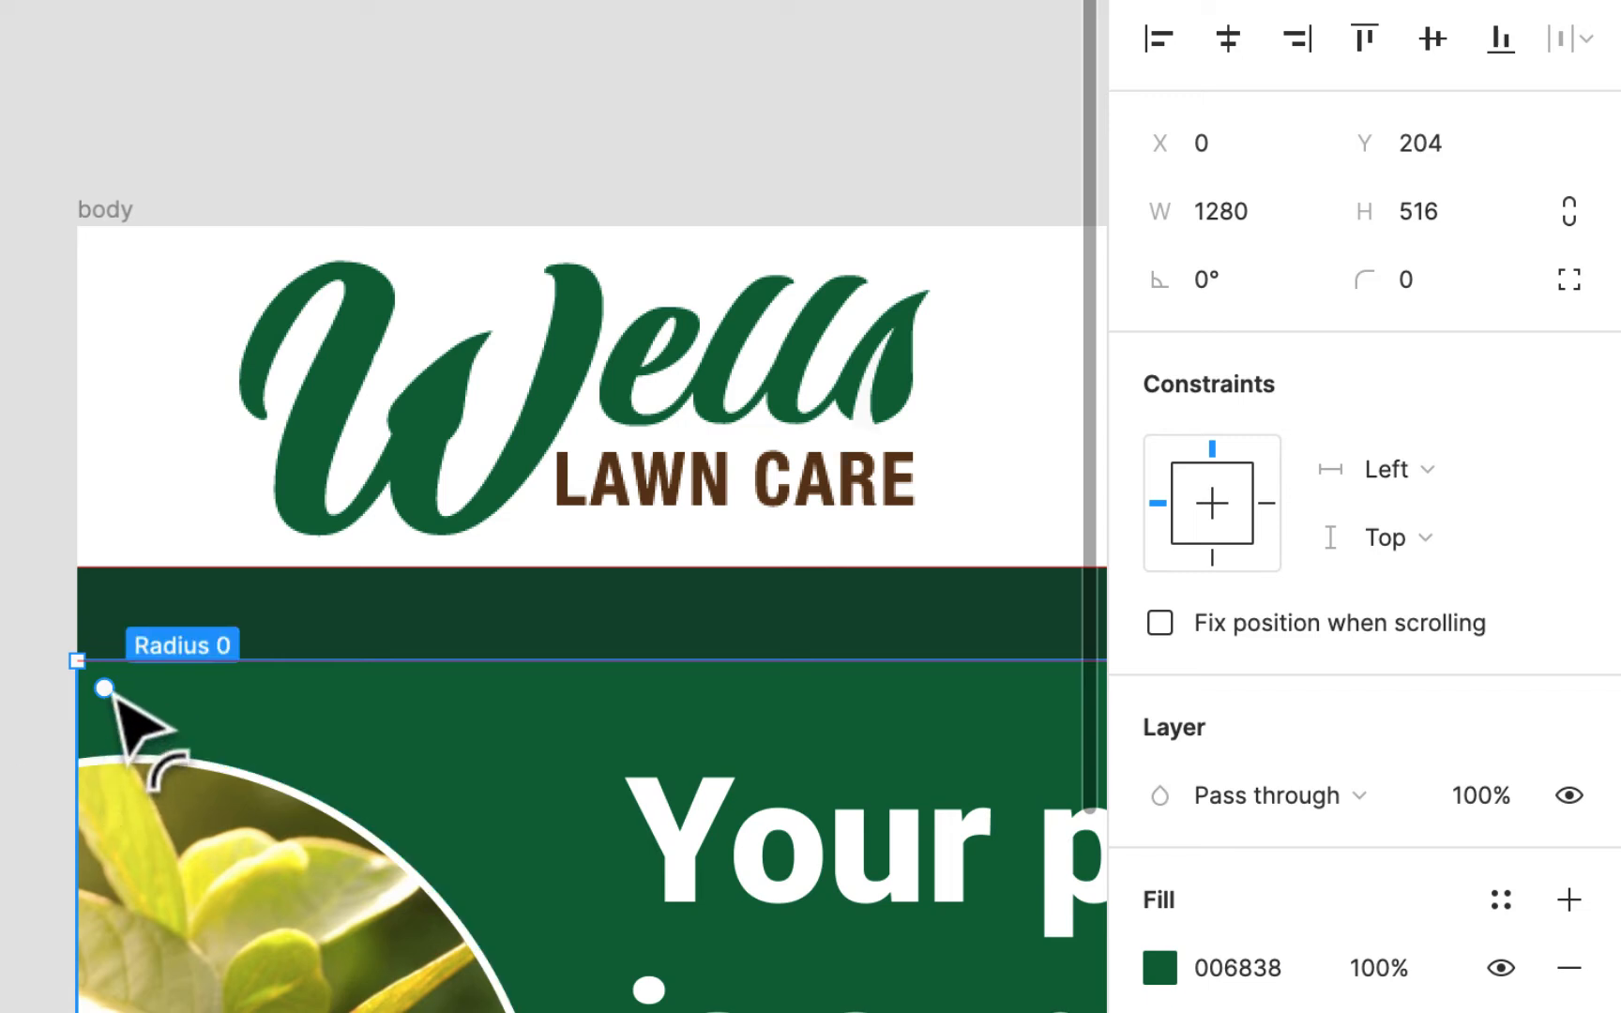
drag(113, 696, 228, 767)
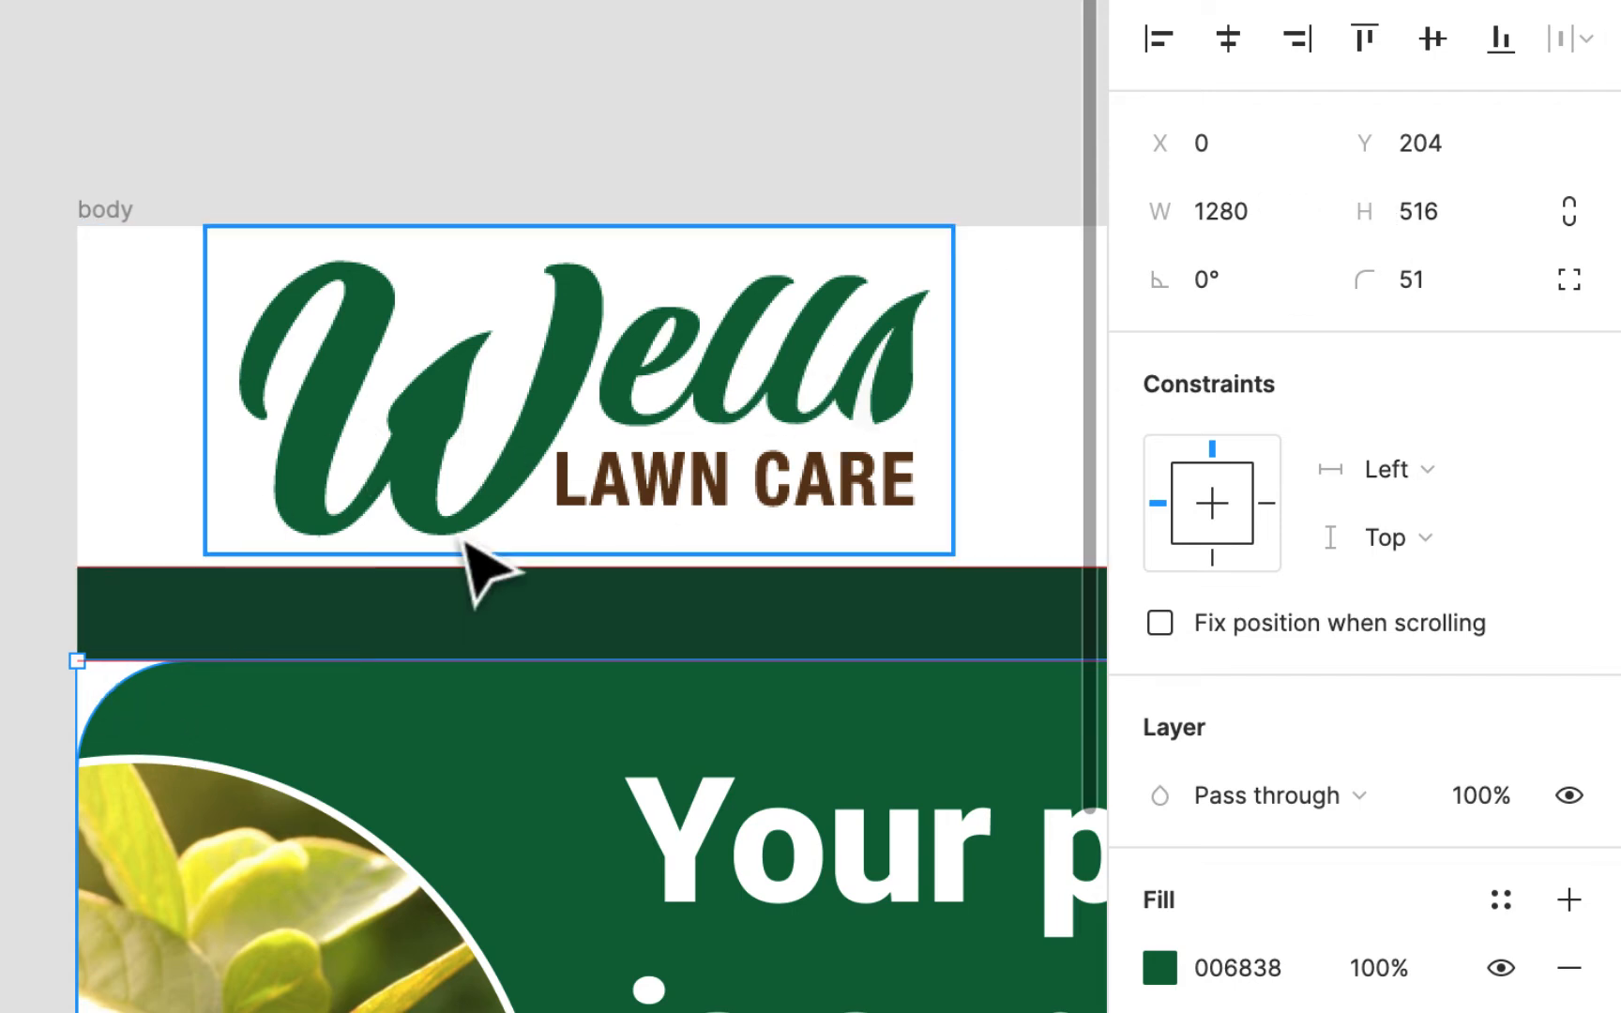
drag(192, 771, 64, 662)
Shorten the yellow button from its lower edge to a height of about 43 so it fits the nav bar.
scroll(449, 679, right, 7)
scroll(448, 679, up, 2)
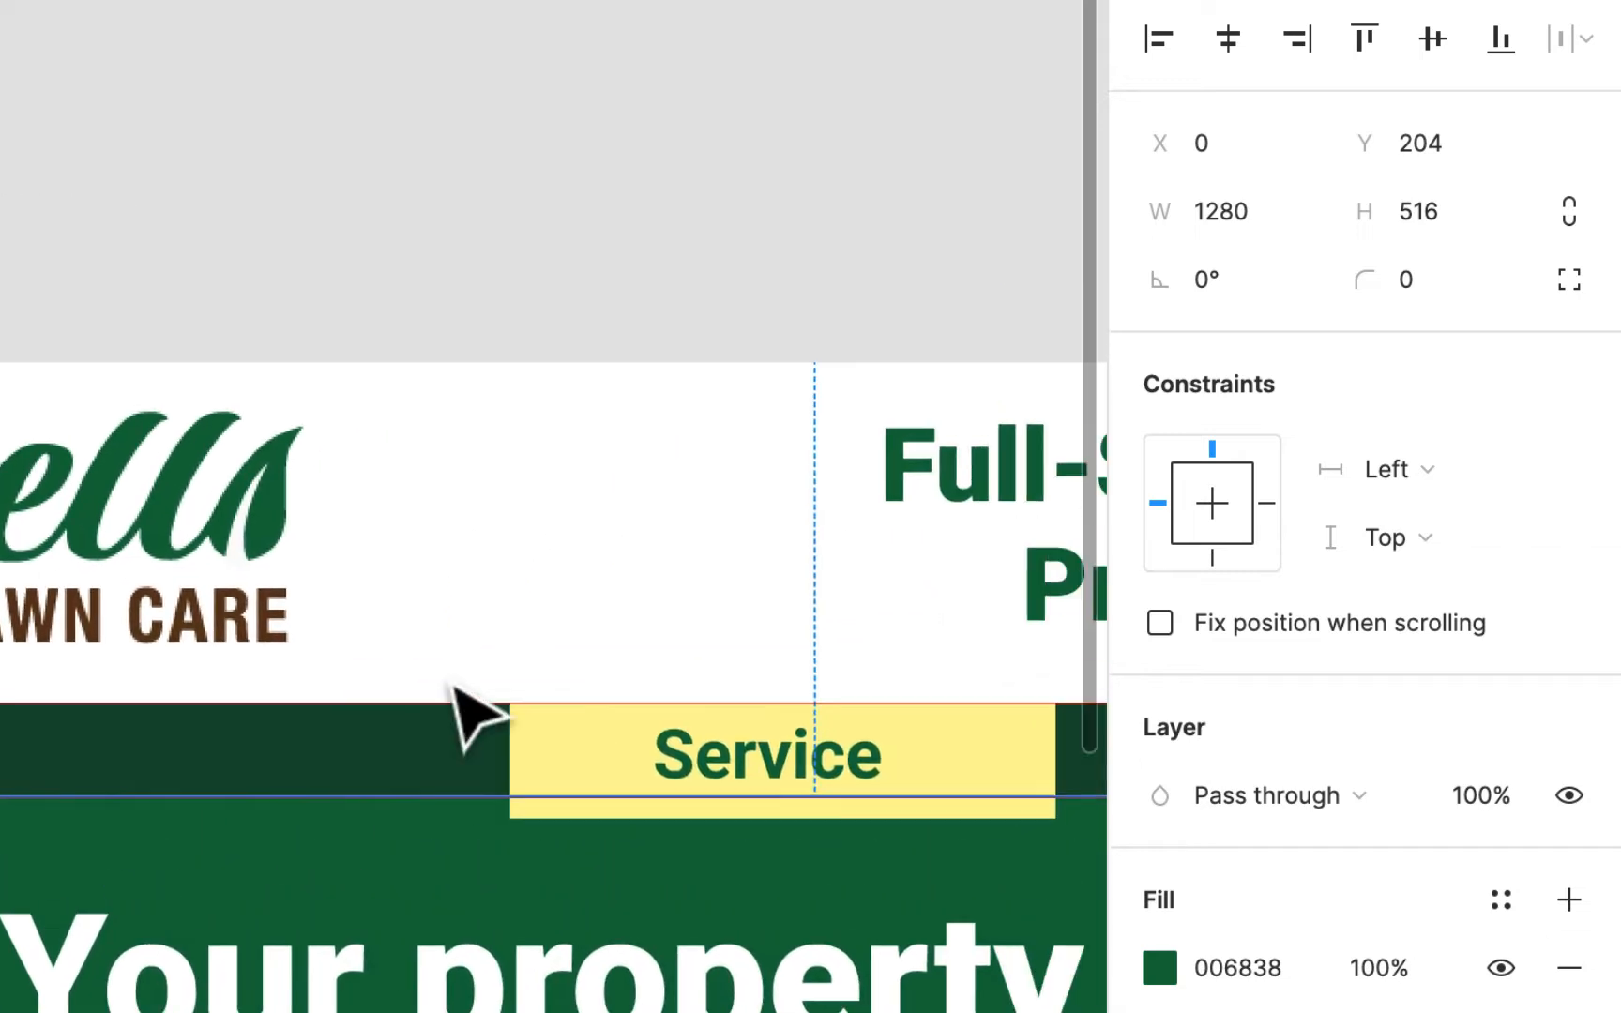
scroll(452, 686, right, 4)
scroll(452, 685, up, 2)
click(788, 839)
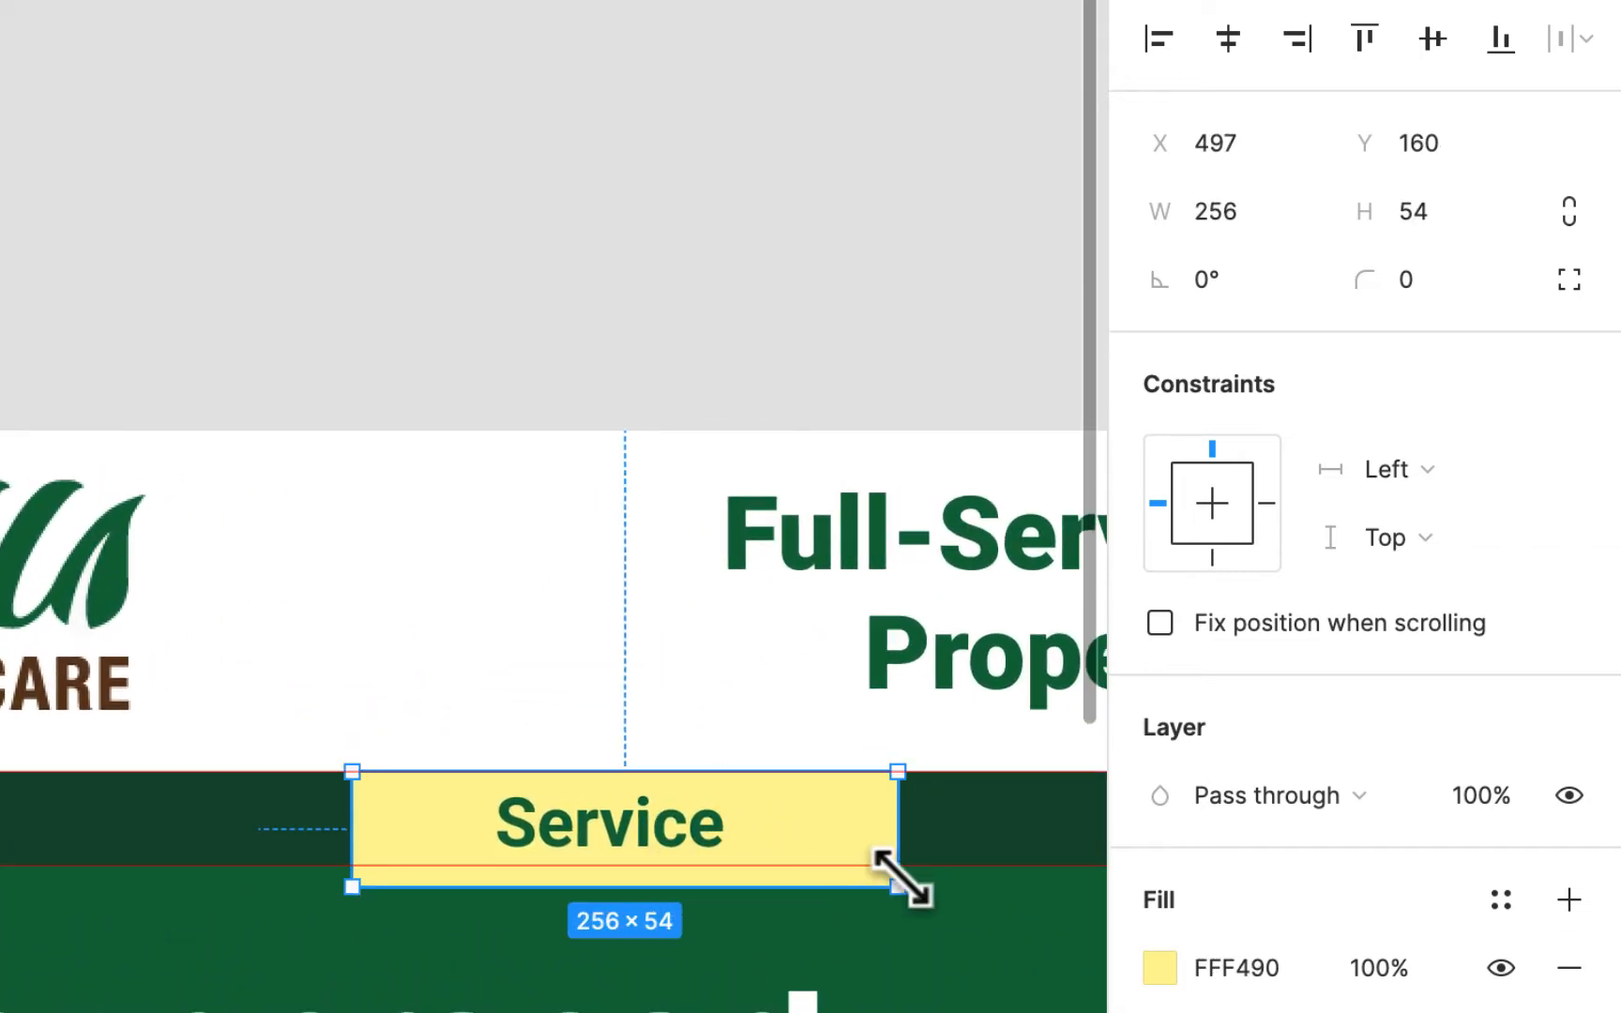
drag(898, 887, 898, 863)
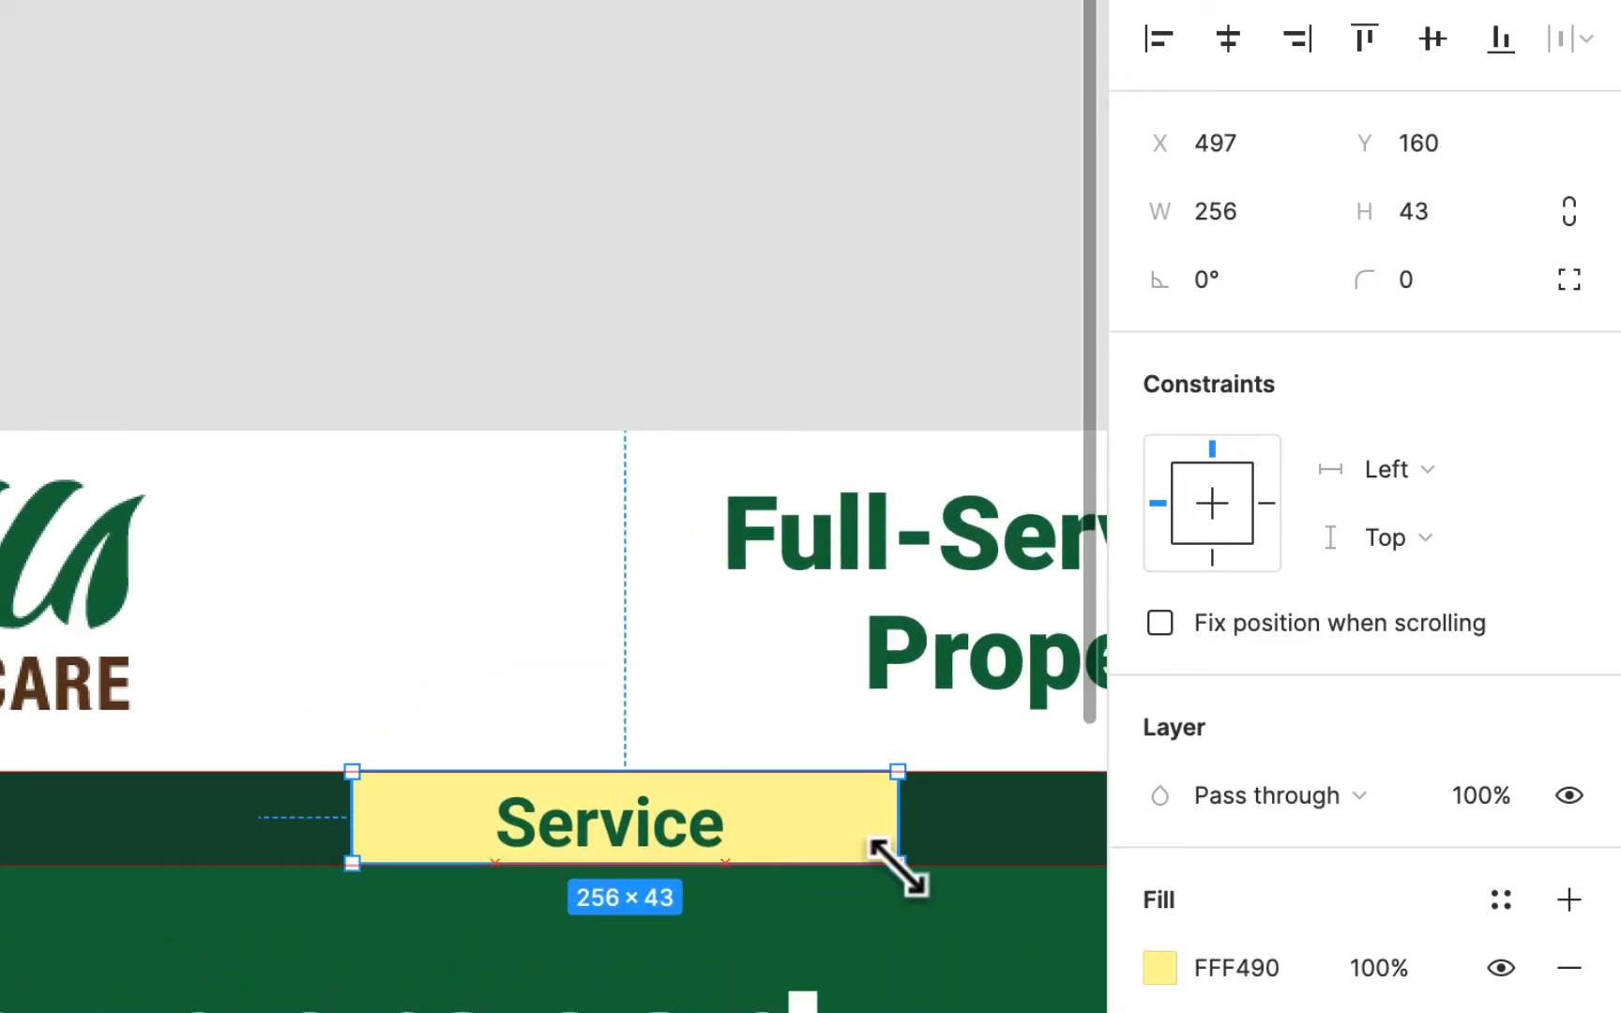
Set the font size of the button's "Service" text to 24.
double_click(688, 849)
scroll(1505, 610, down, 4)
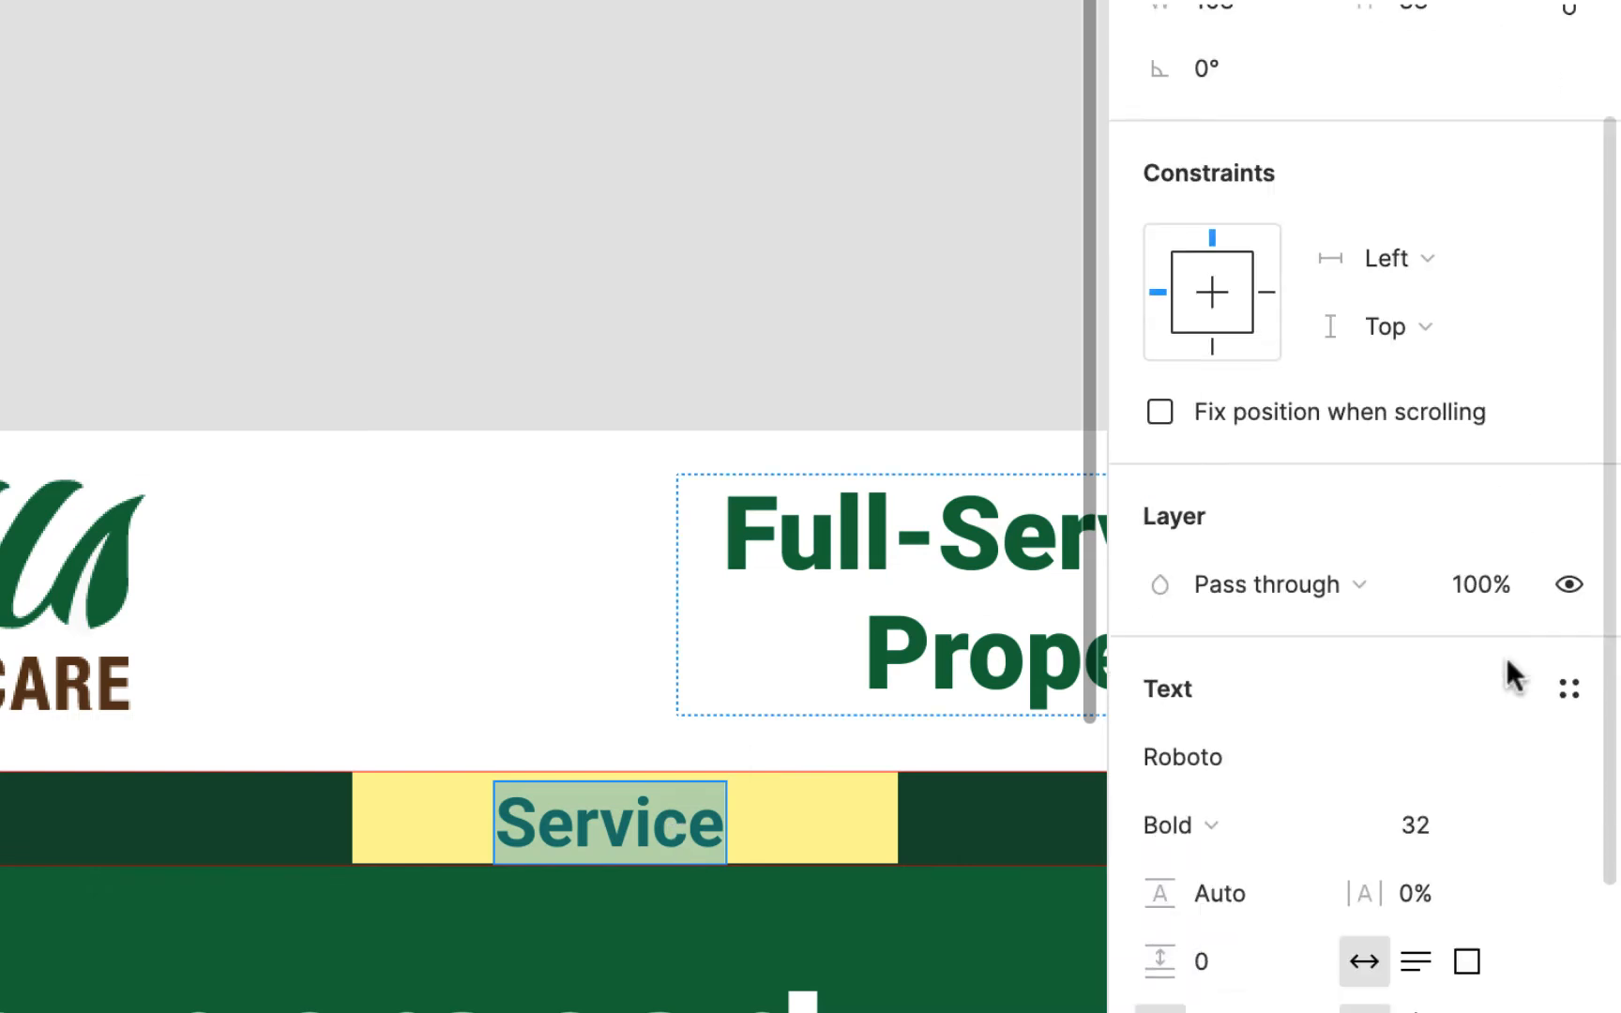
click(1512, 686)
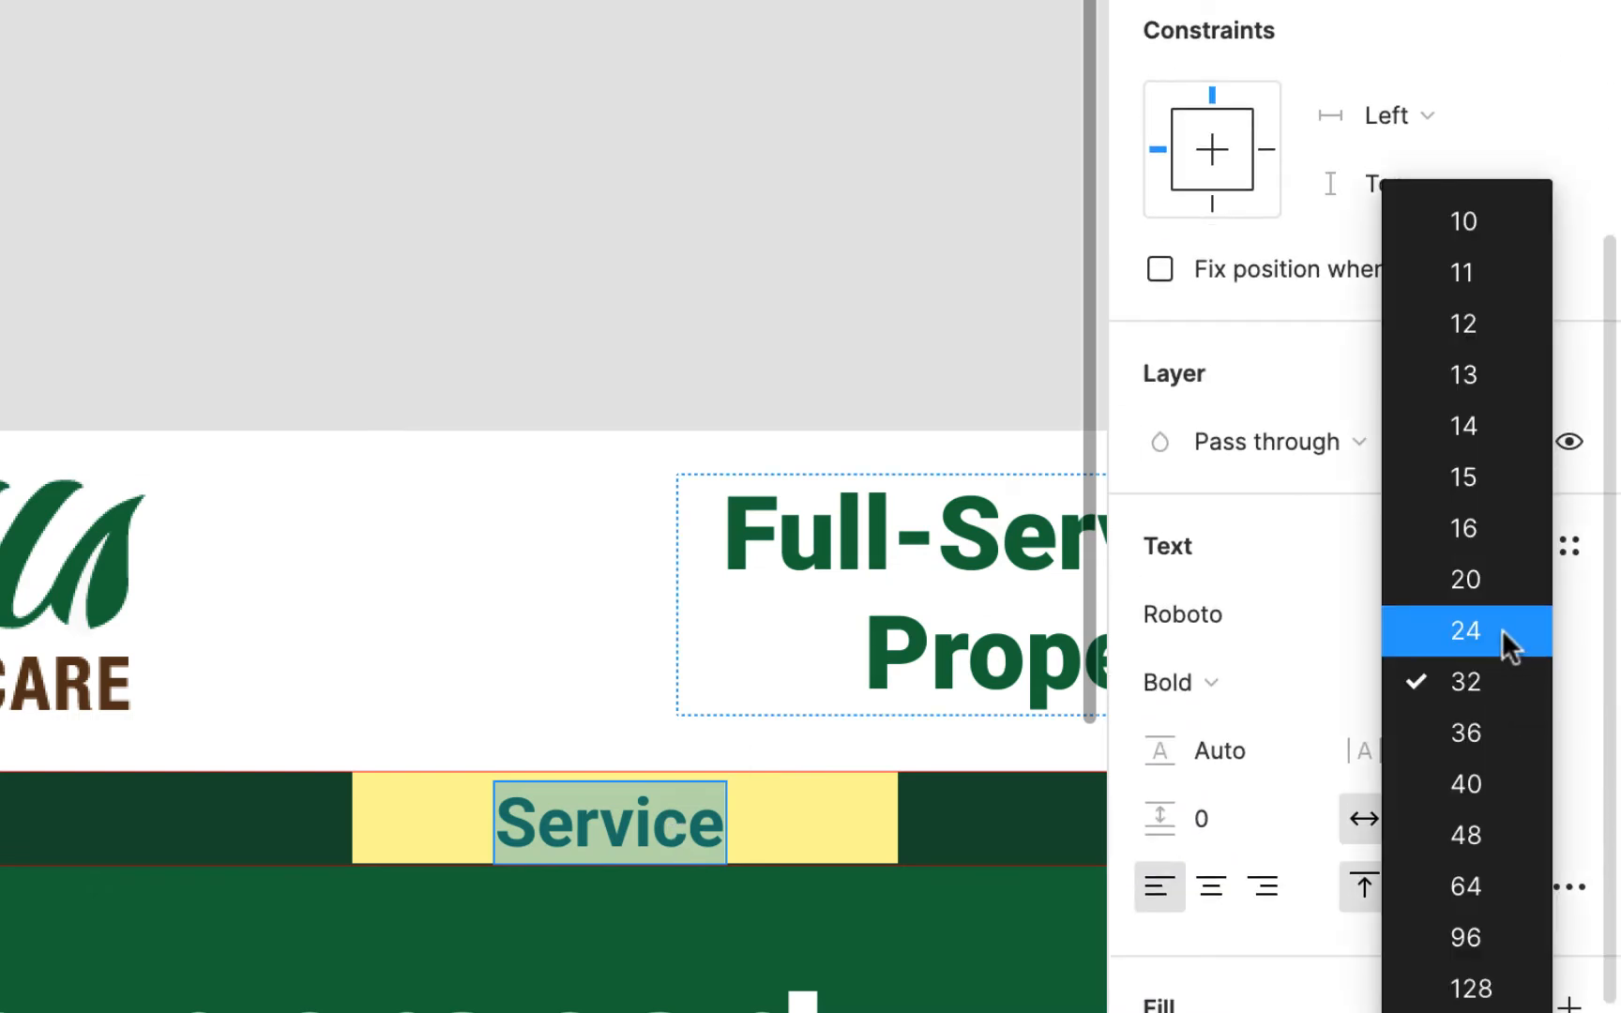
click(1505, 643)
double_click(645, 813)
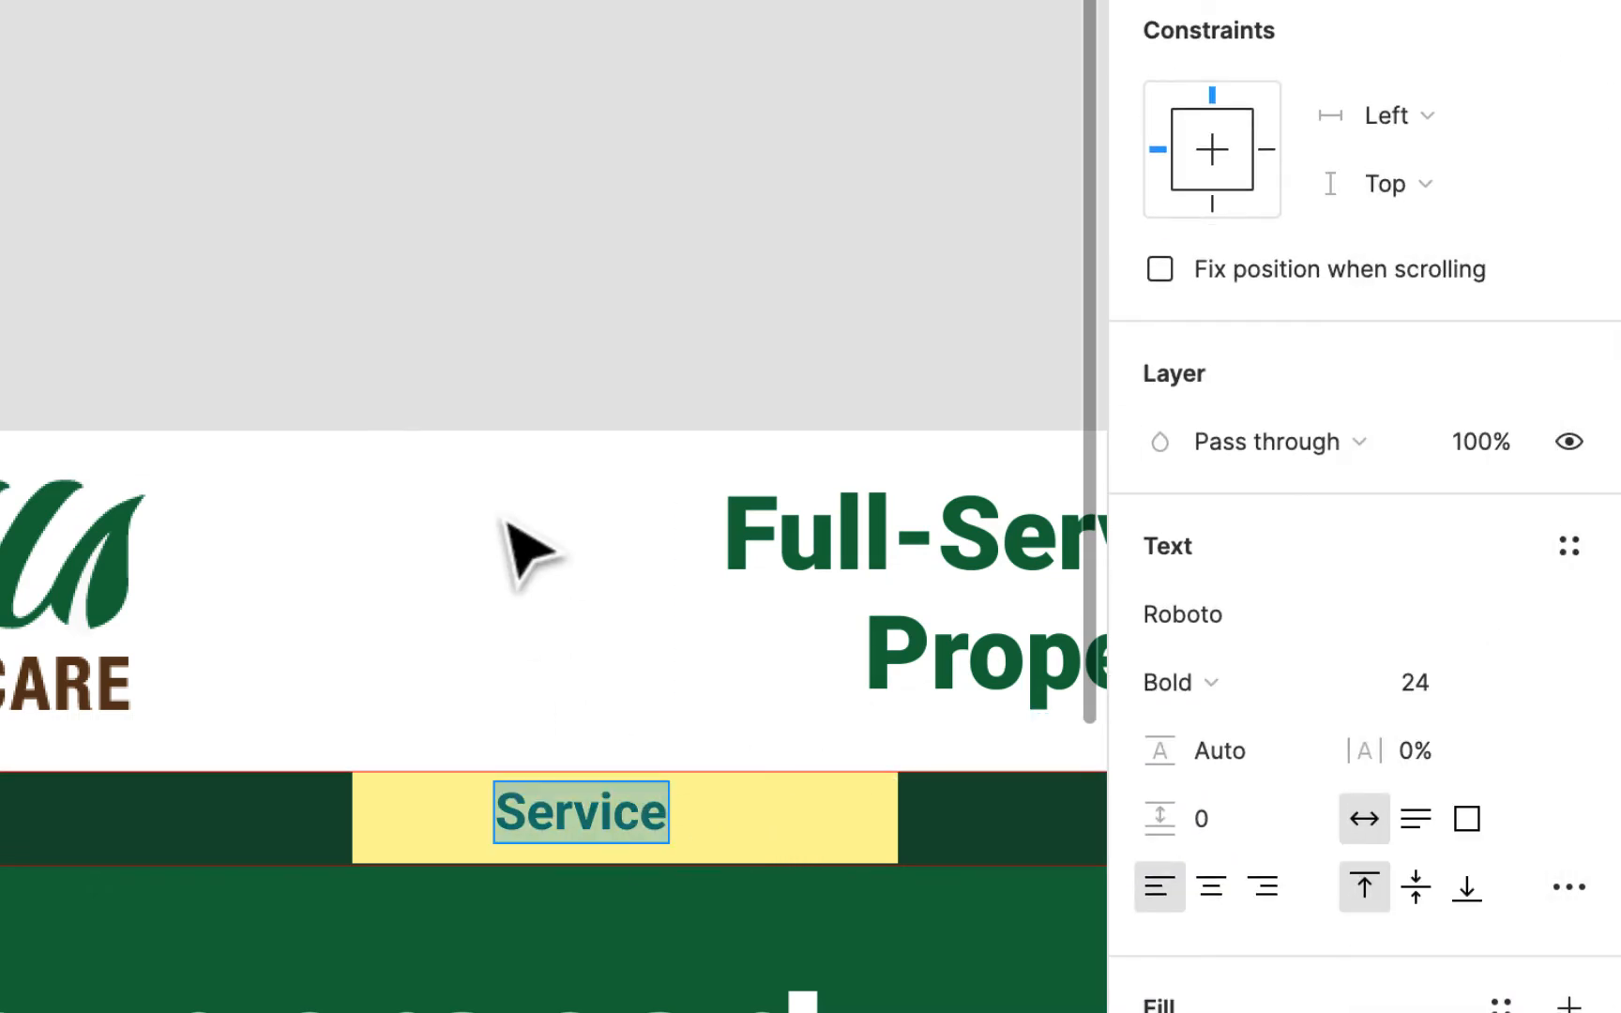
Move the "Service" text slightly to the right on the yellow button and set its font size to 26.
key(Escape)
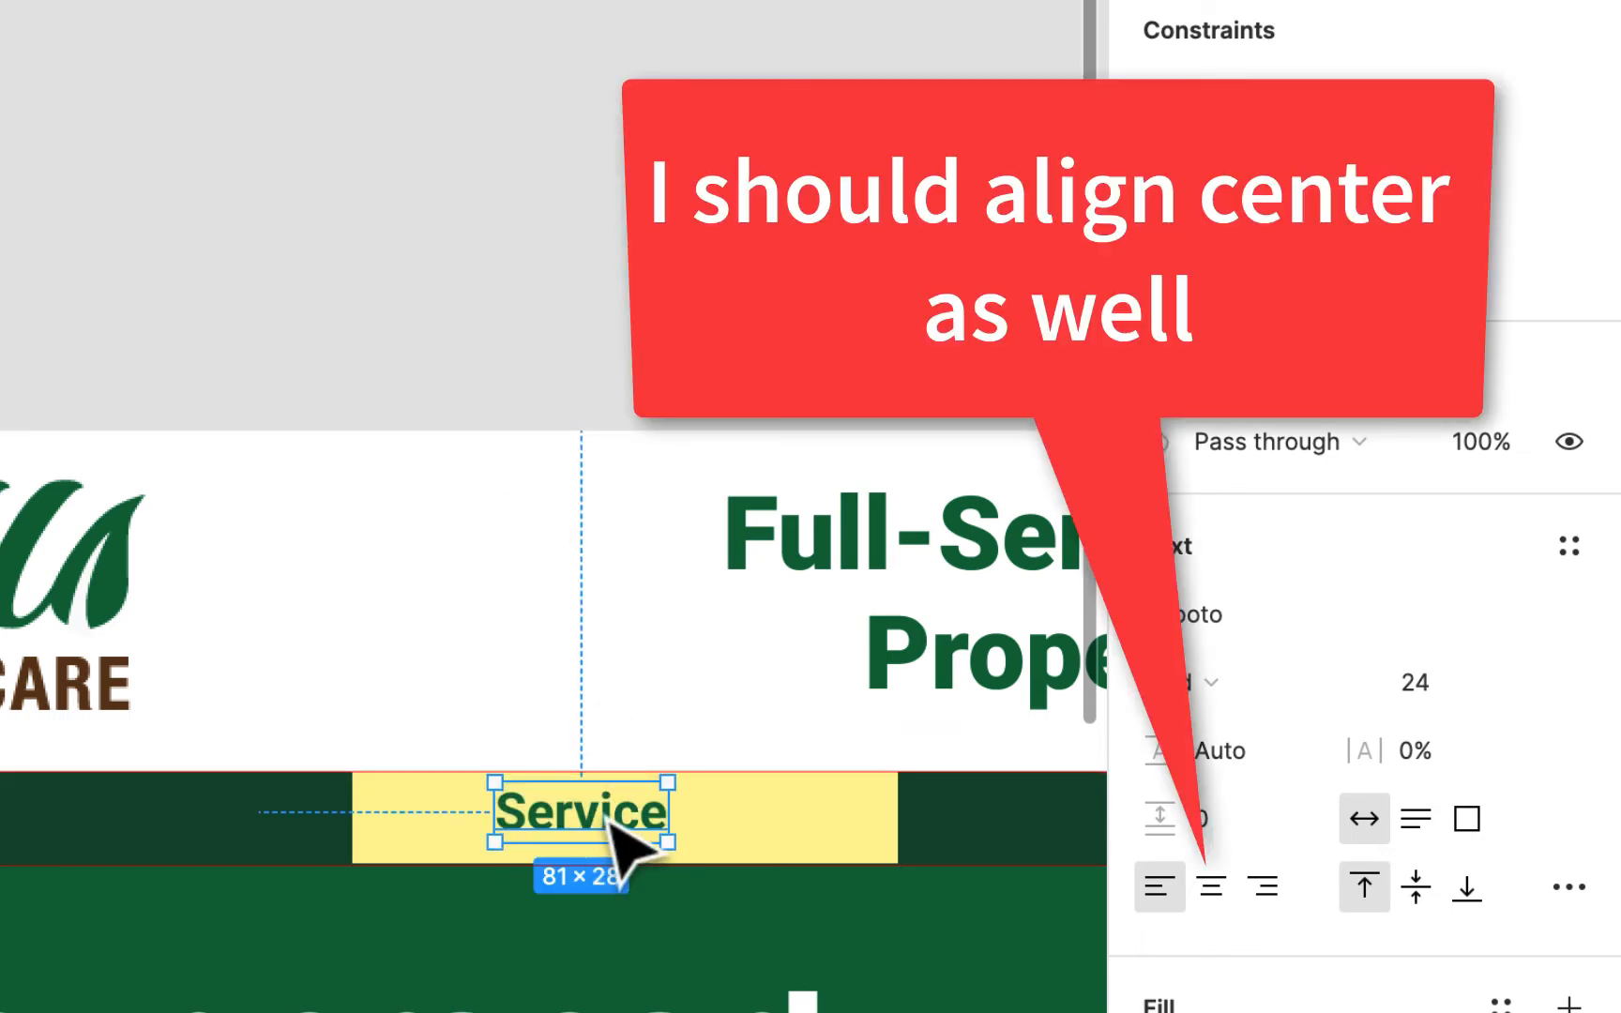
drag(608, 818, 624, 818)
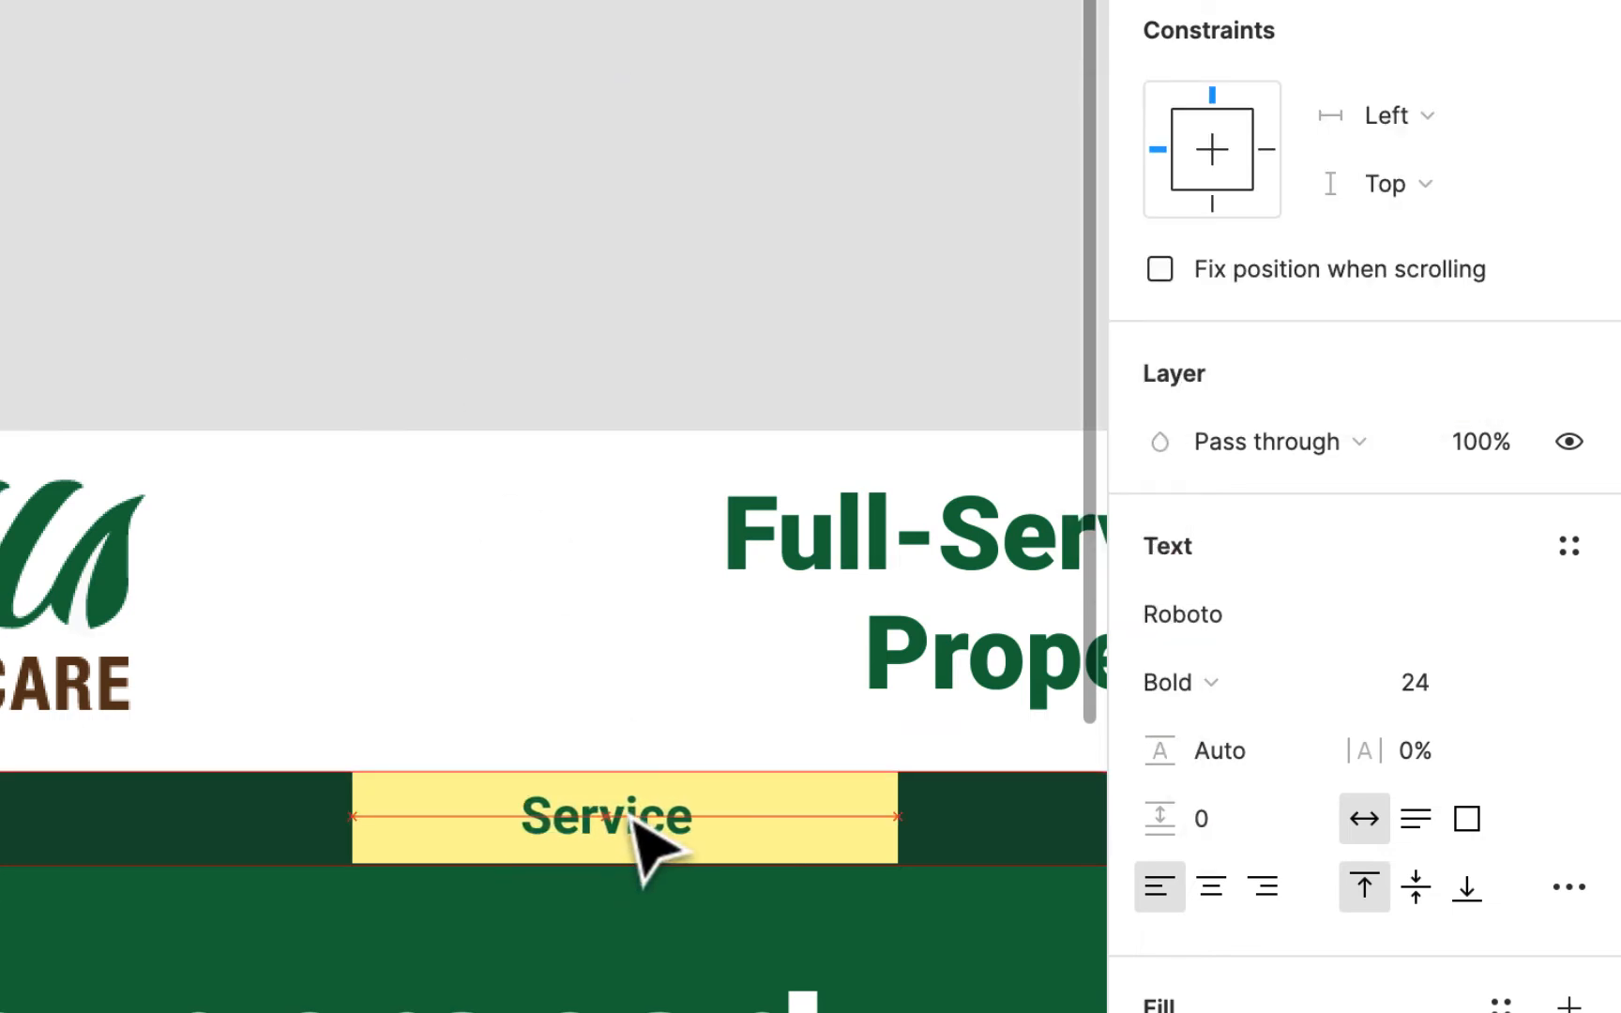
click(1426, 694)
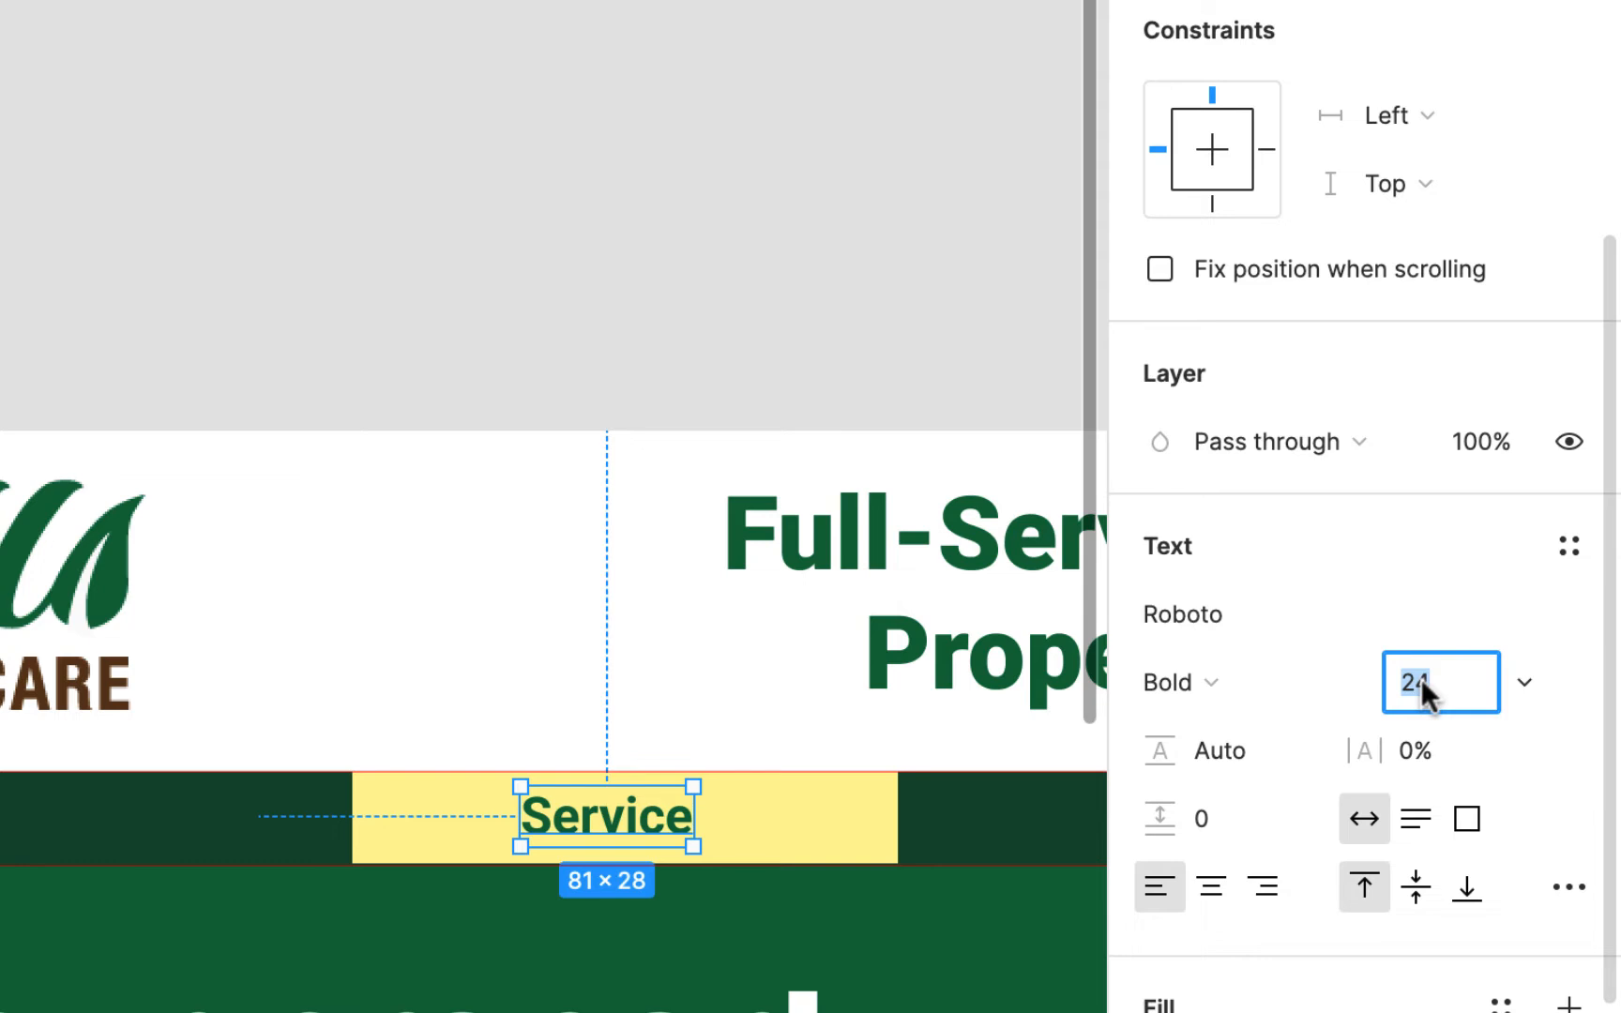
text(26)
key(Return)
Check the menu labels on the existing company website, and narrow the design's yellow button from its right edge to a width of about 174.
click(622, 350)
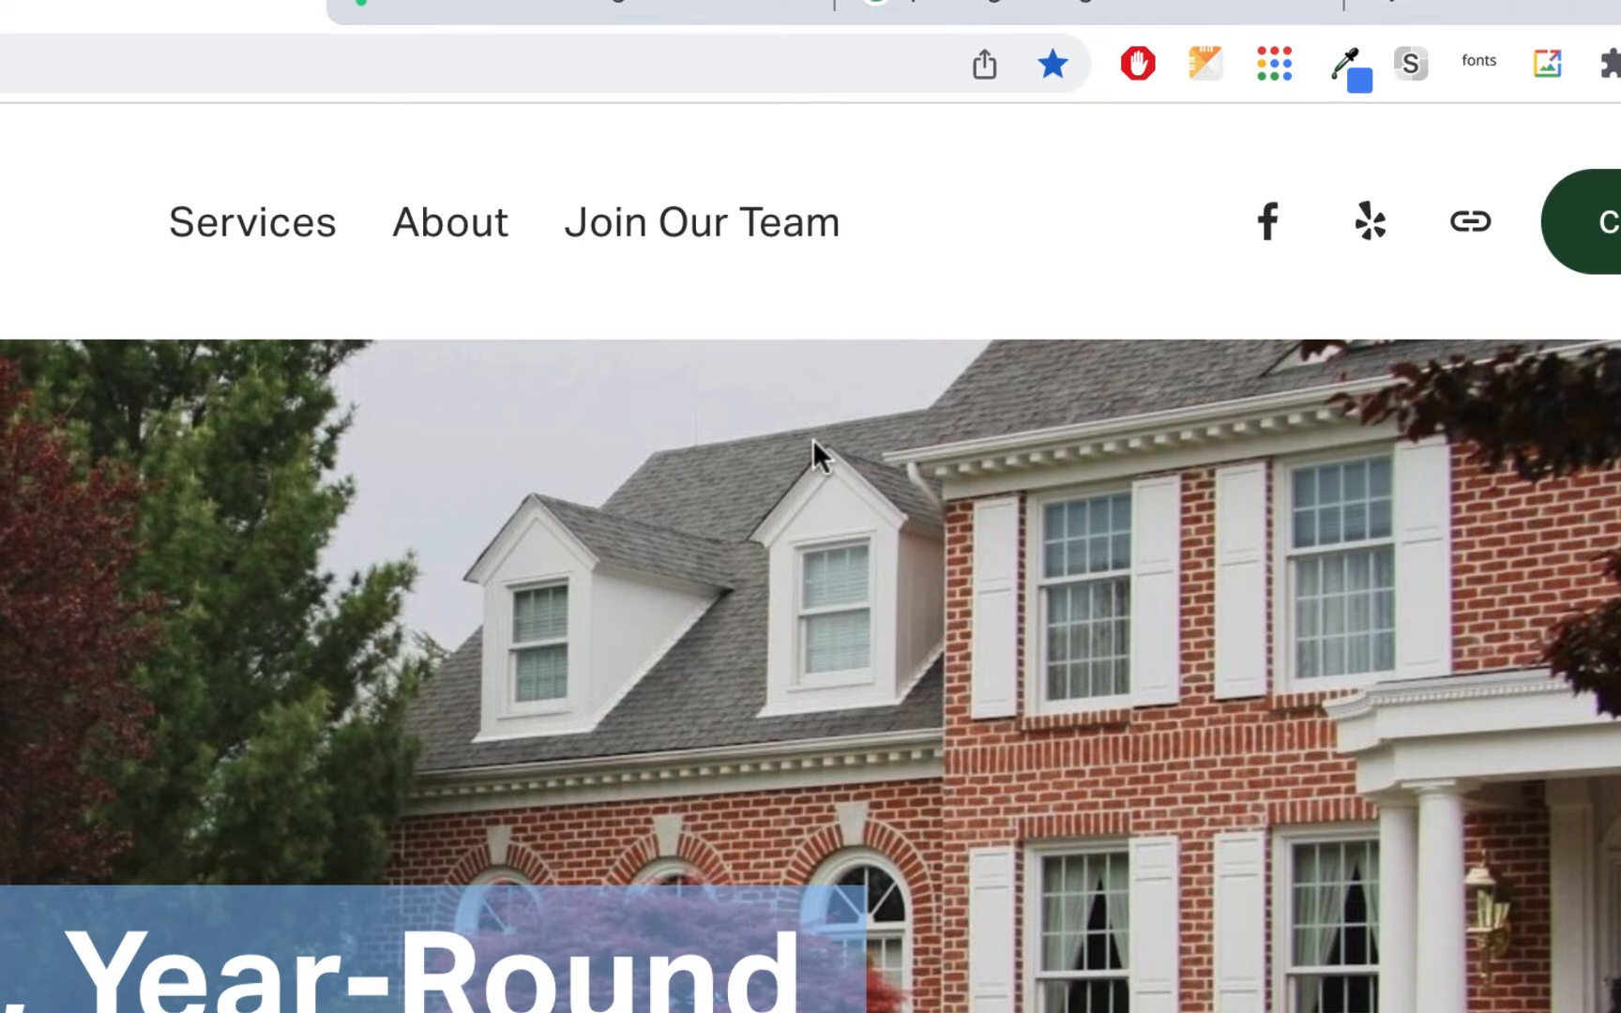
key(ctrl+Tab)
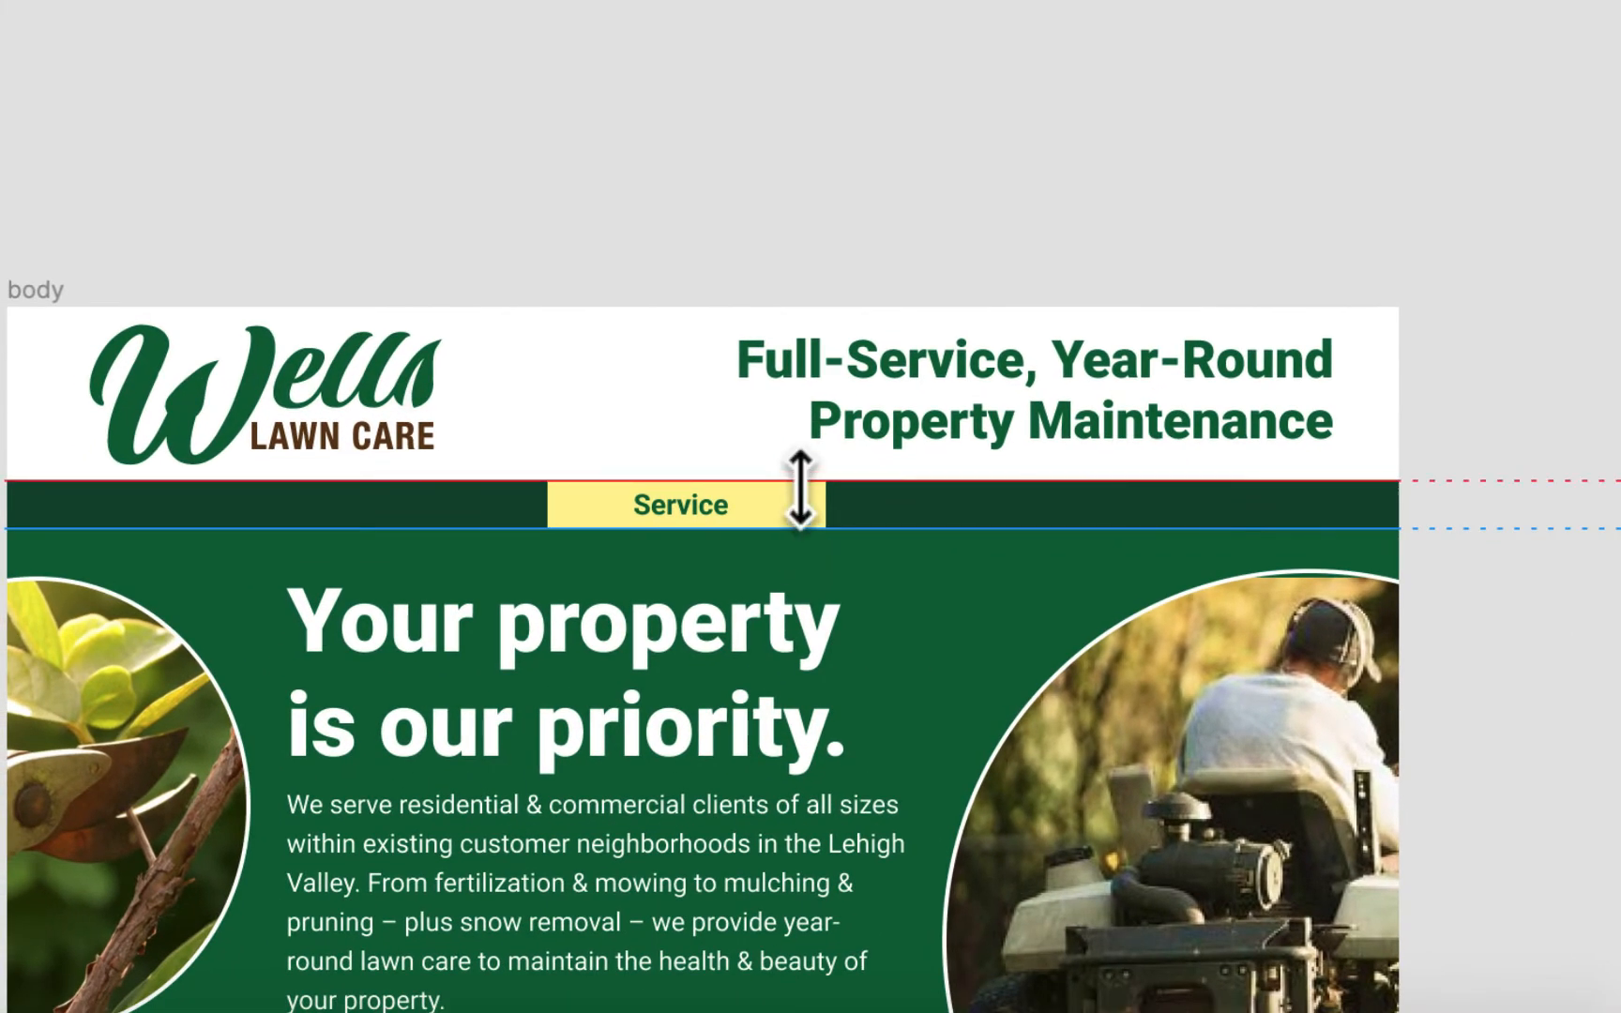
click(807, 510)
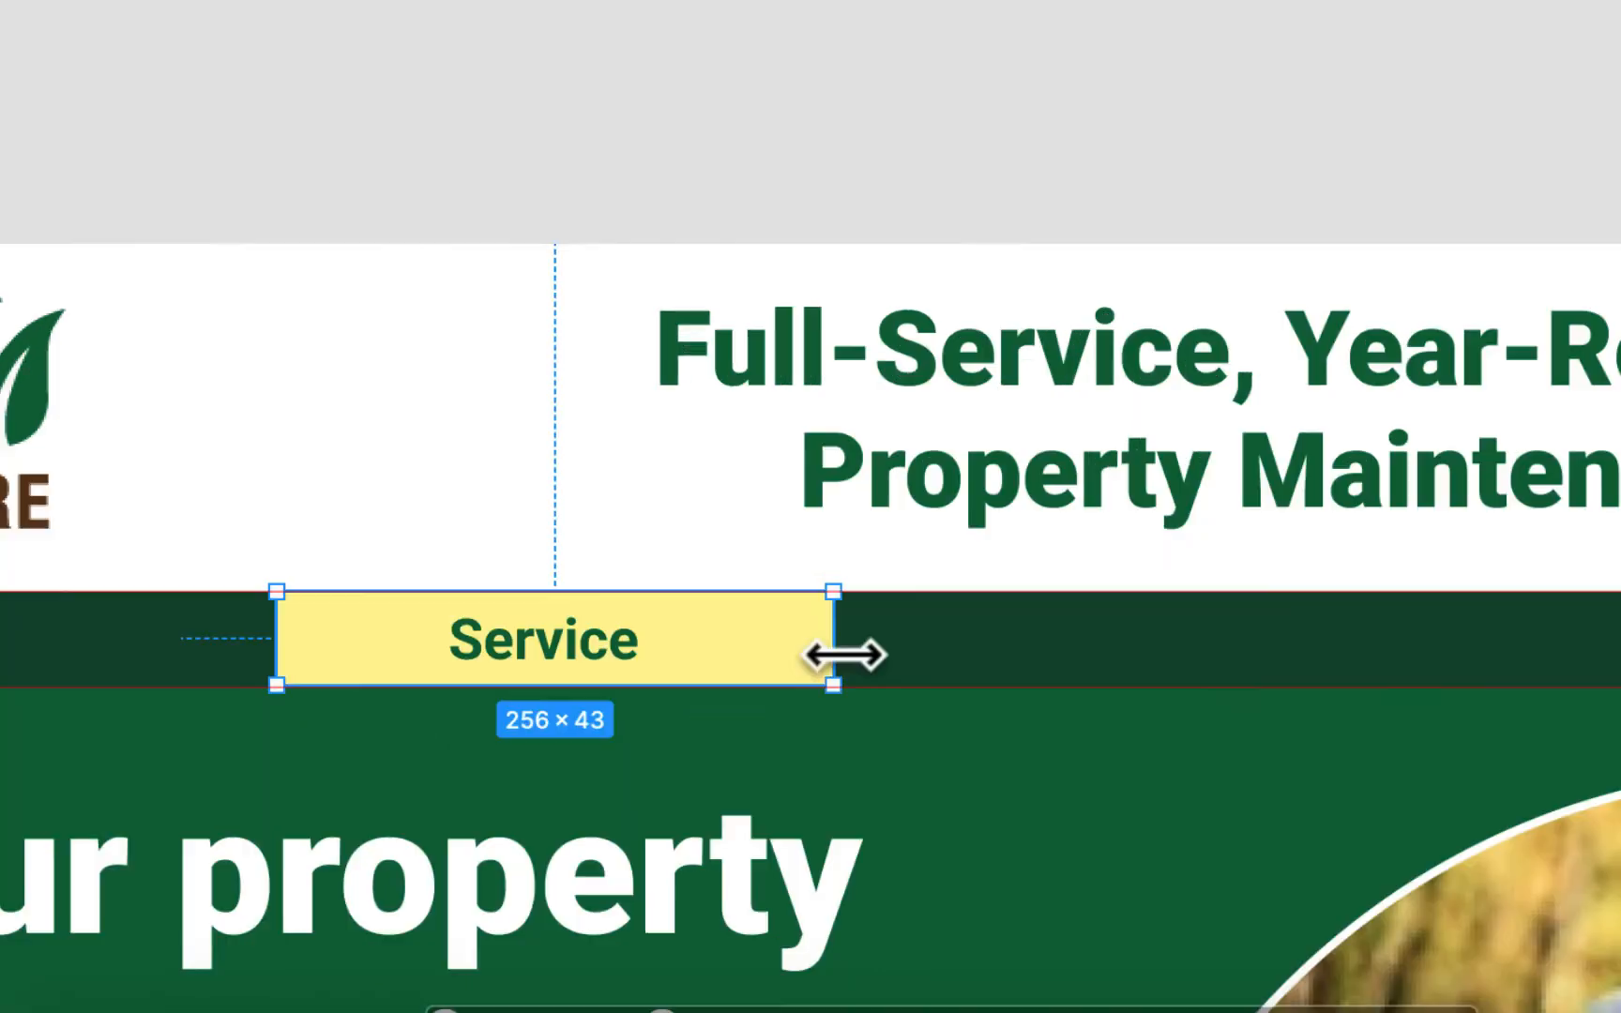
drag(831, 512, 761, 513)
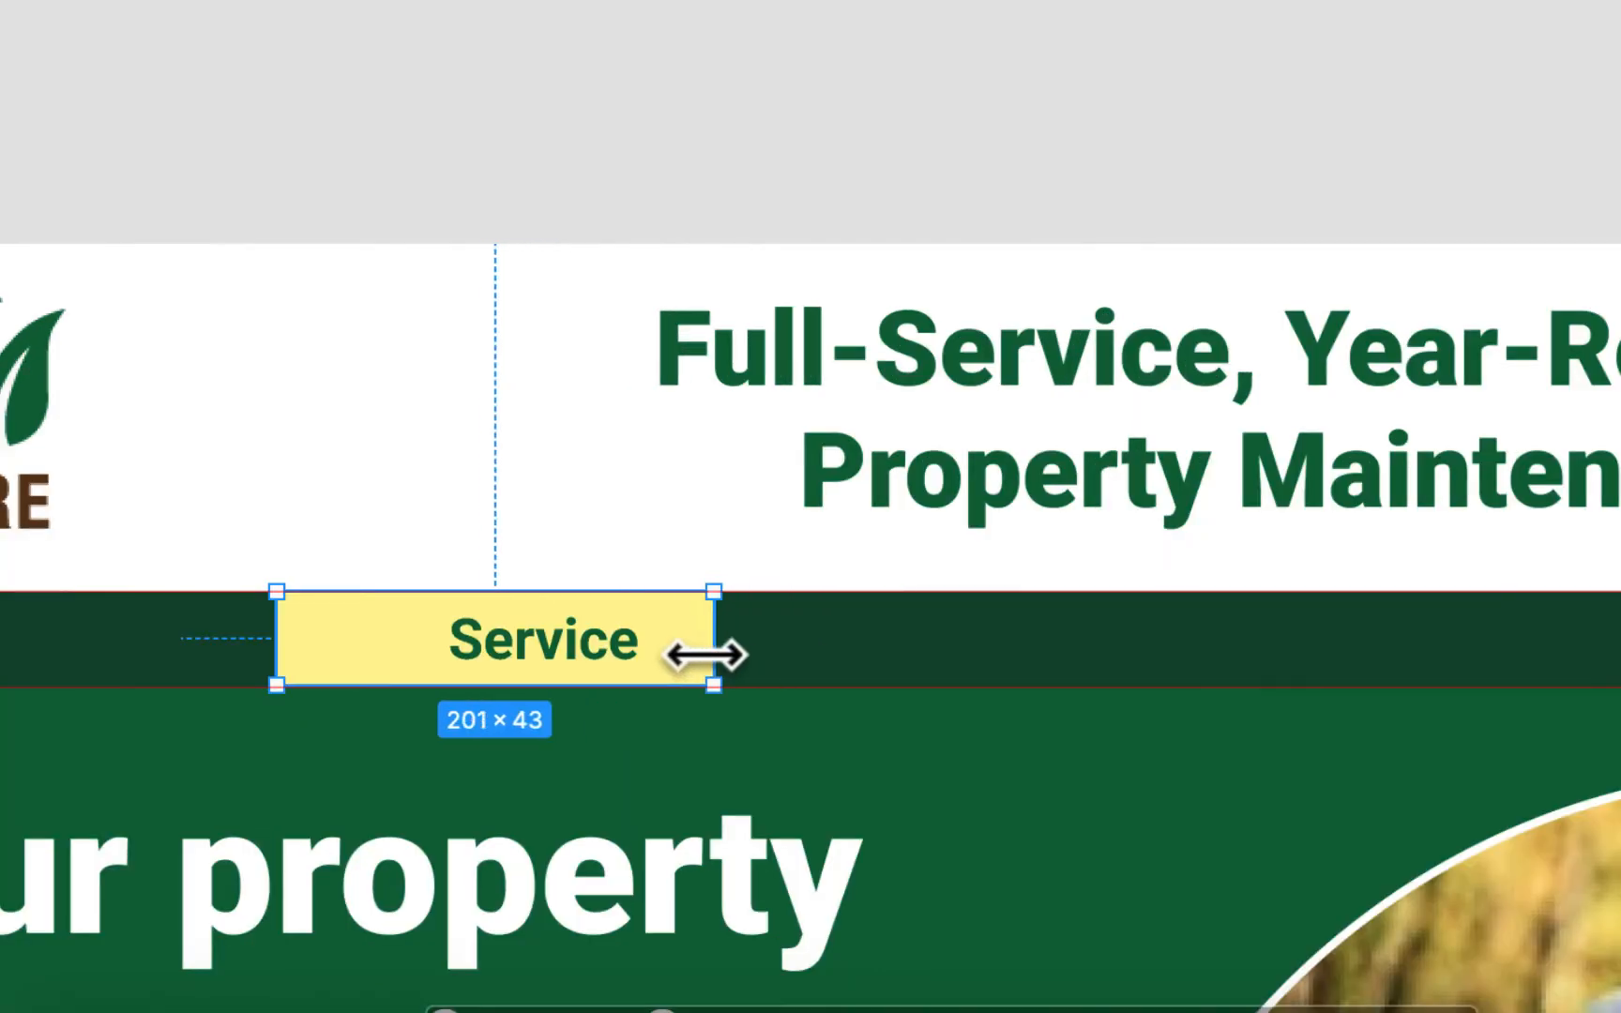
drag(705, 654, 626, 660)
key(Escape)
Align the "Service" text and the btn rectangle on their horizontal centers.
click(648, 662)
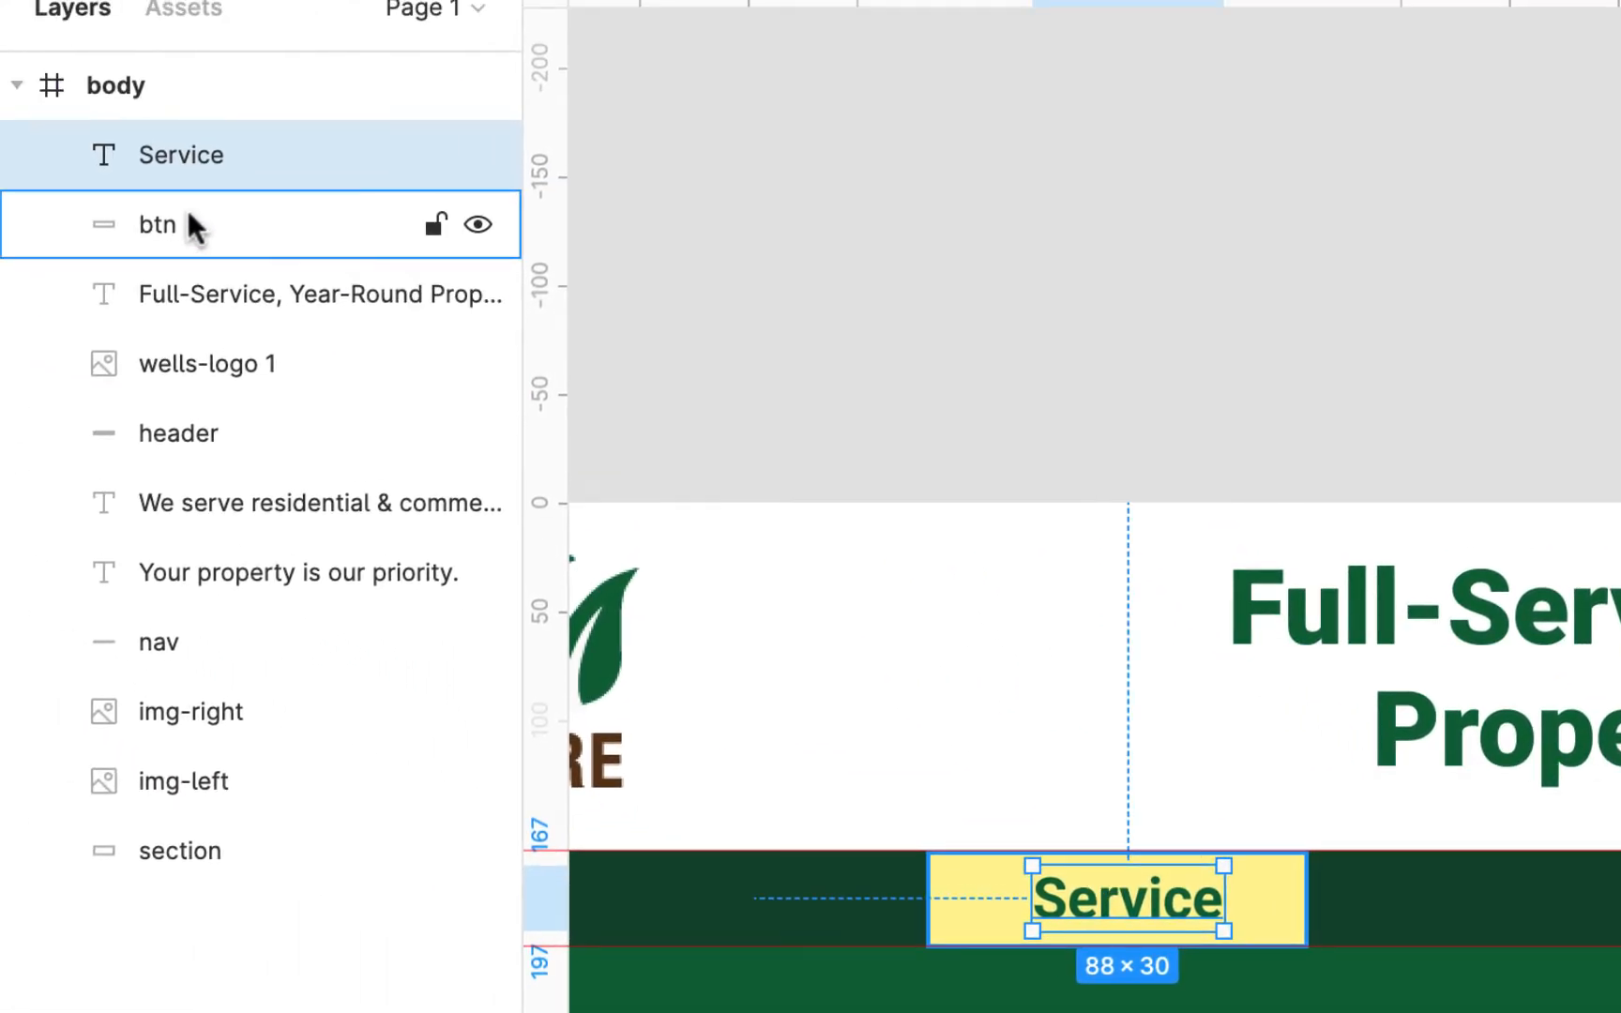
click(186, 210)
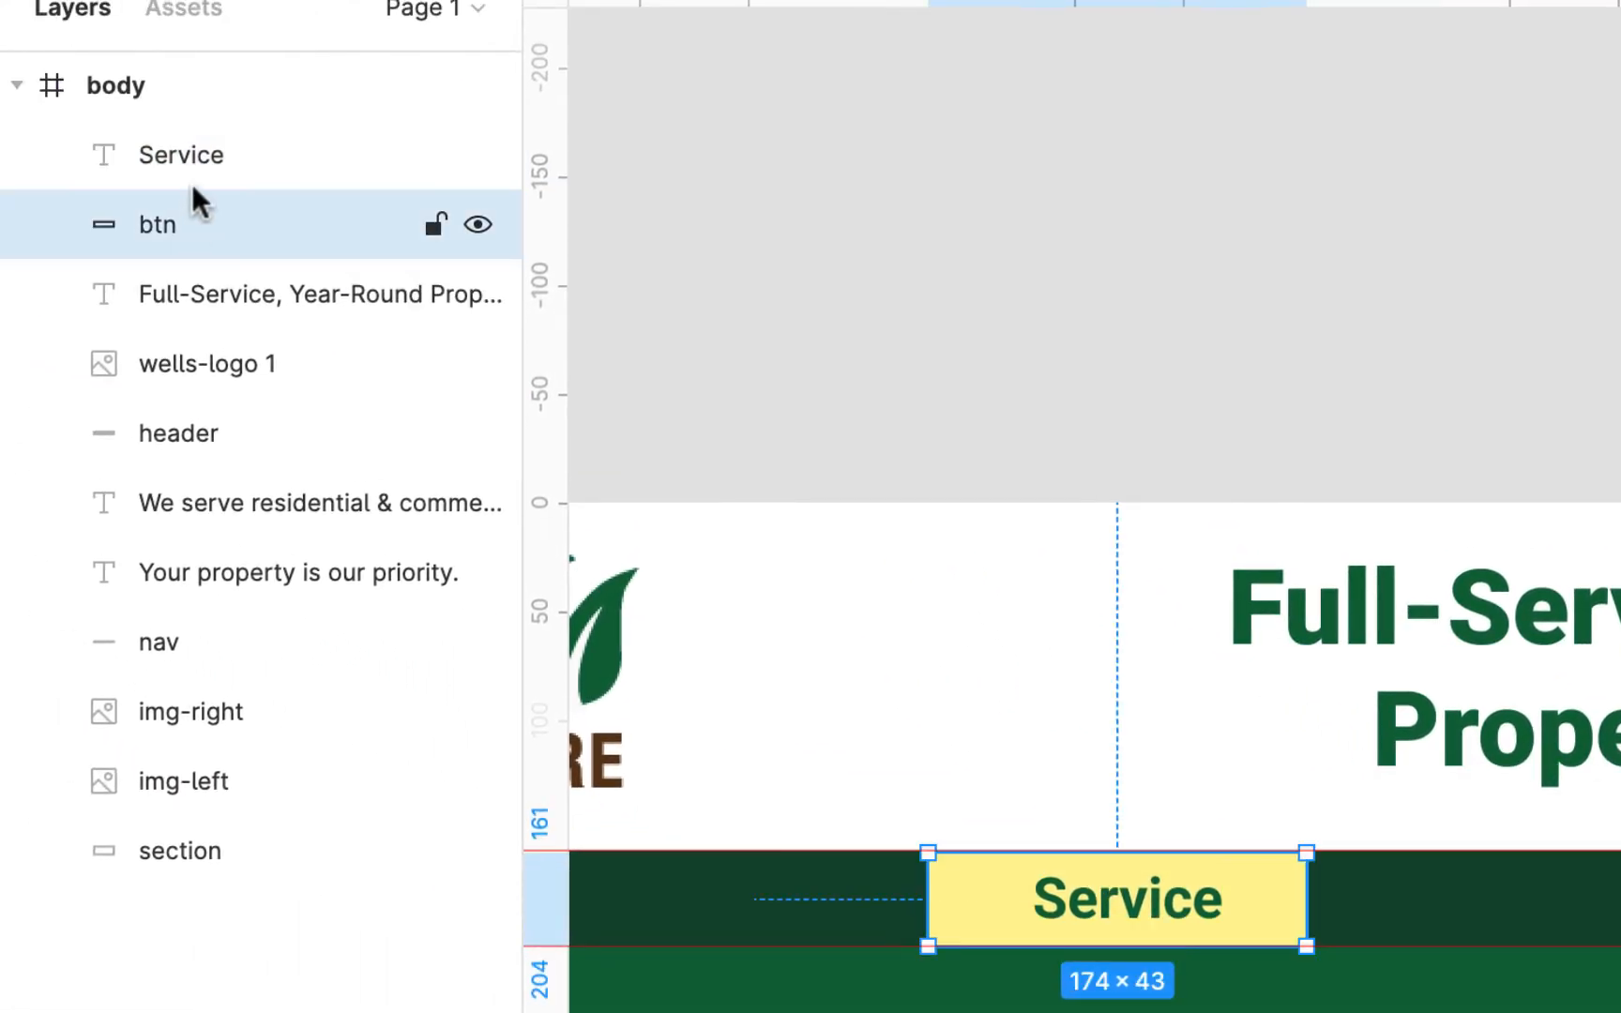
click(199, 150)
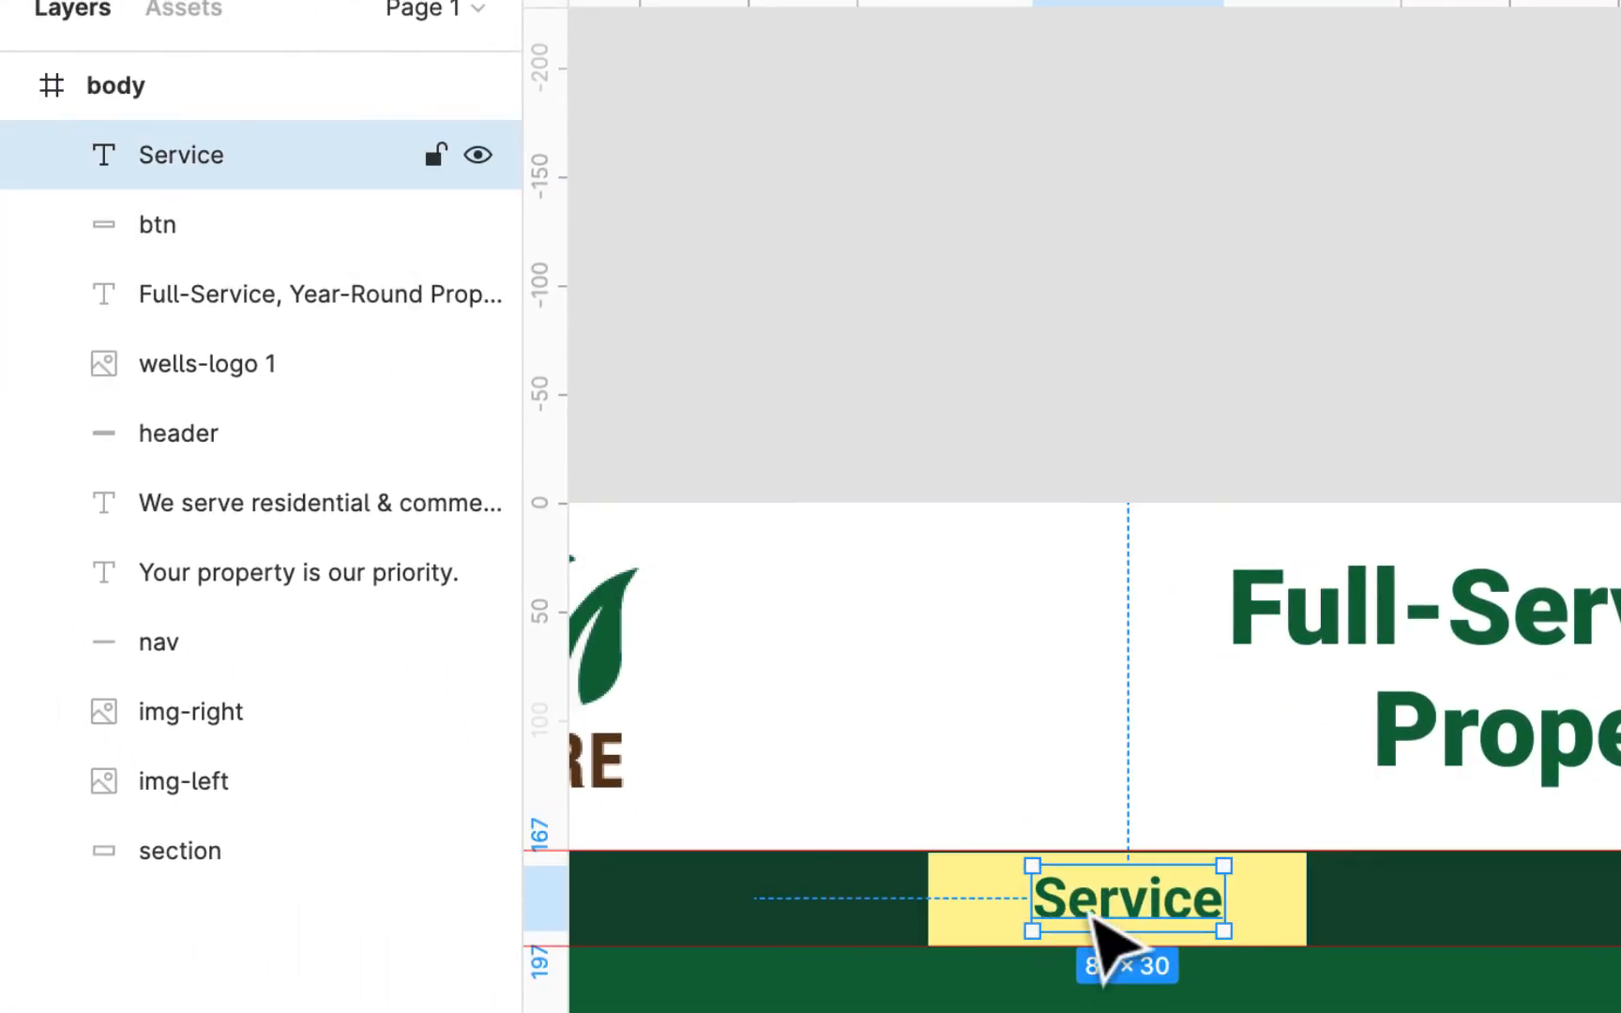
shift+click(1282, 907)
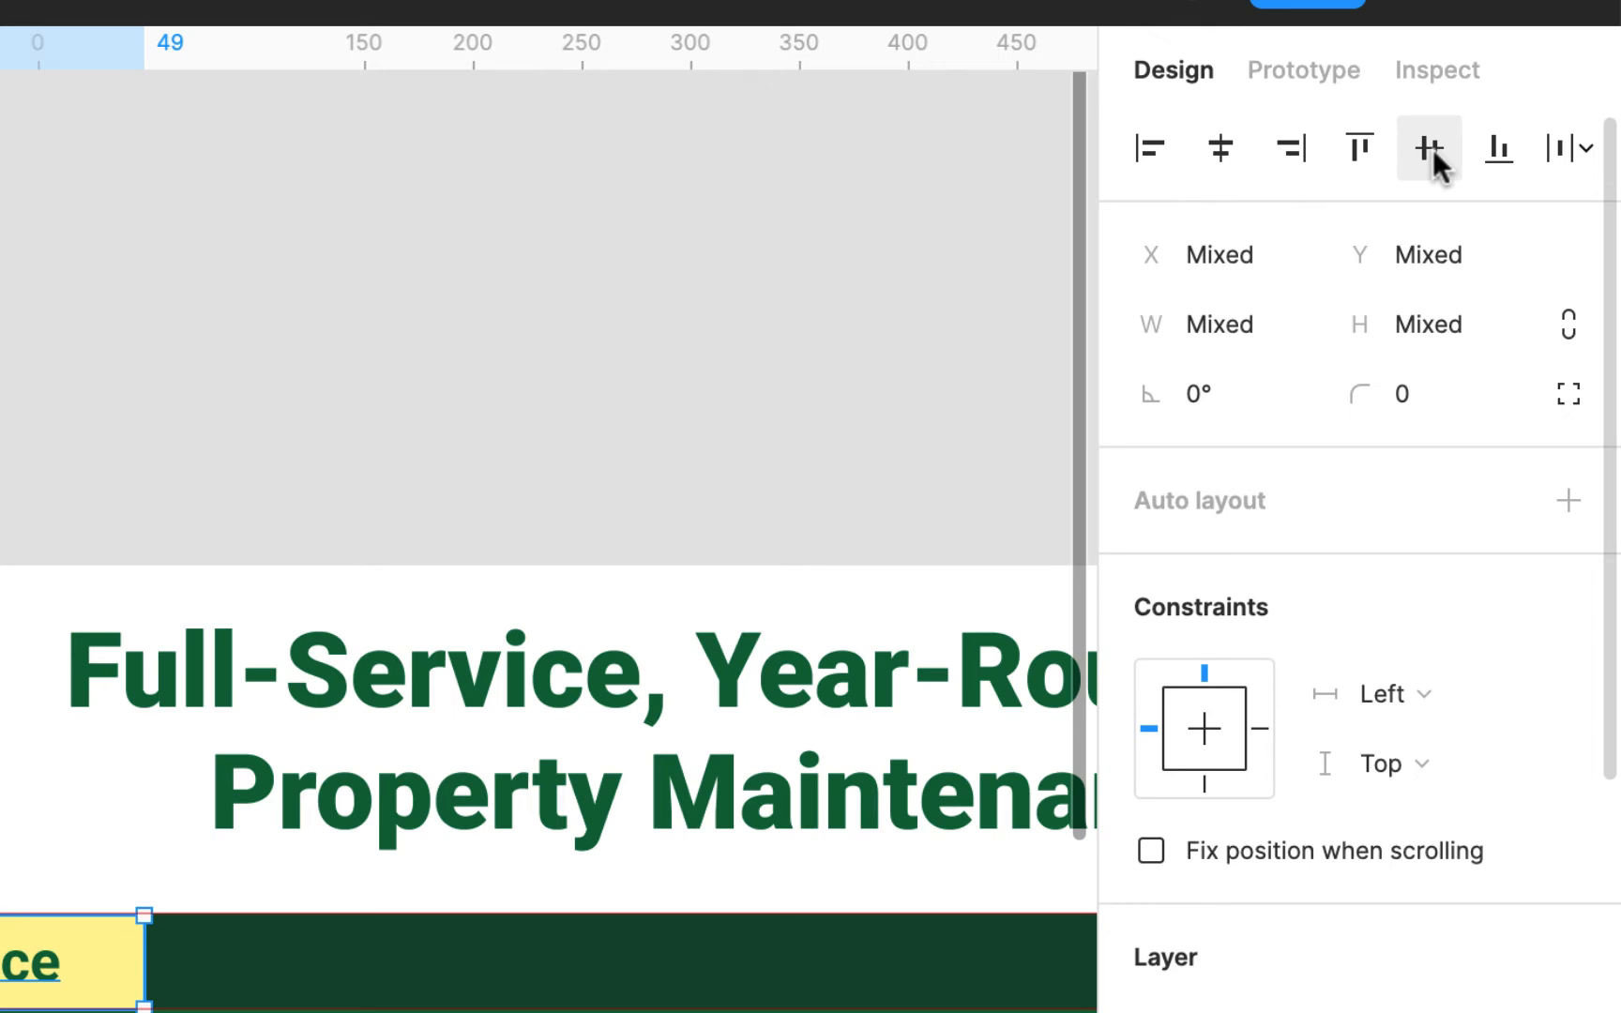
click(1222, 156)
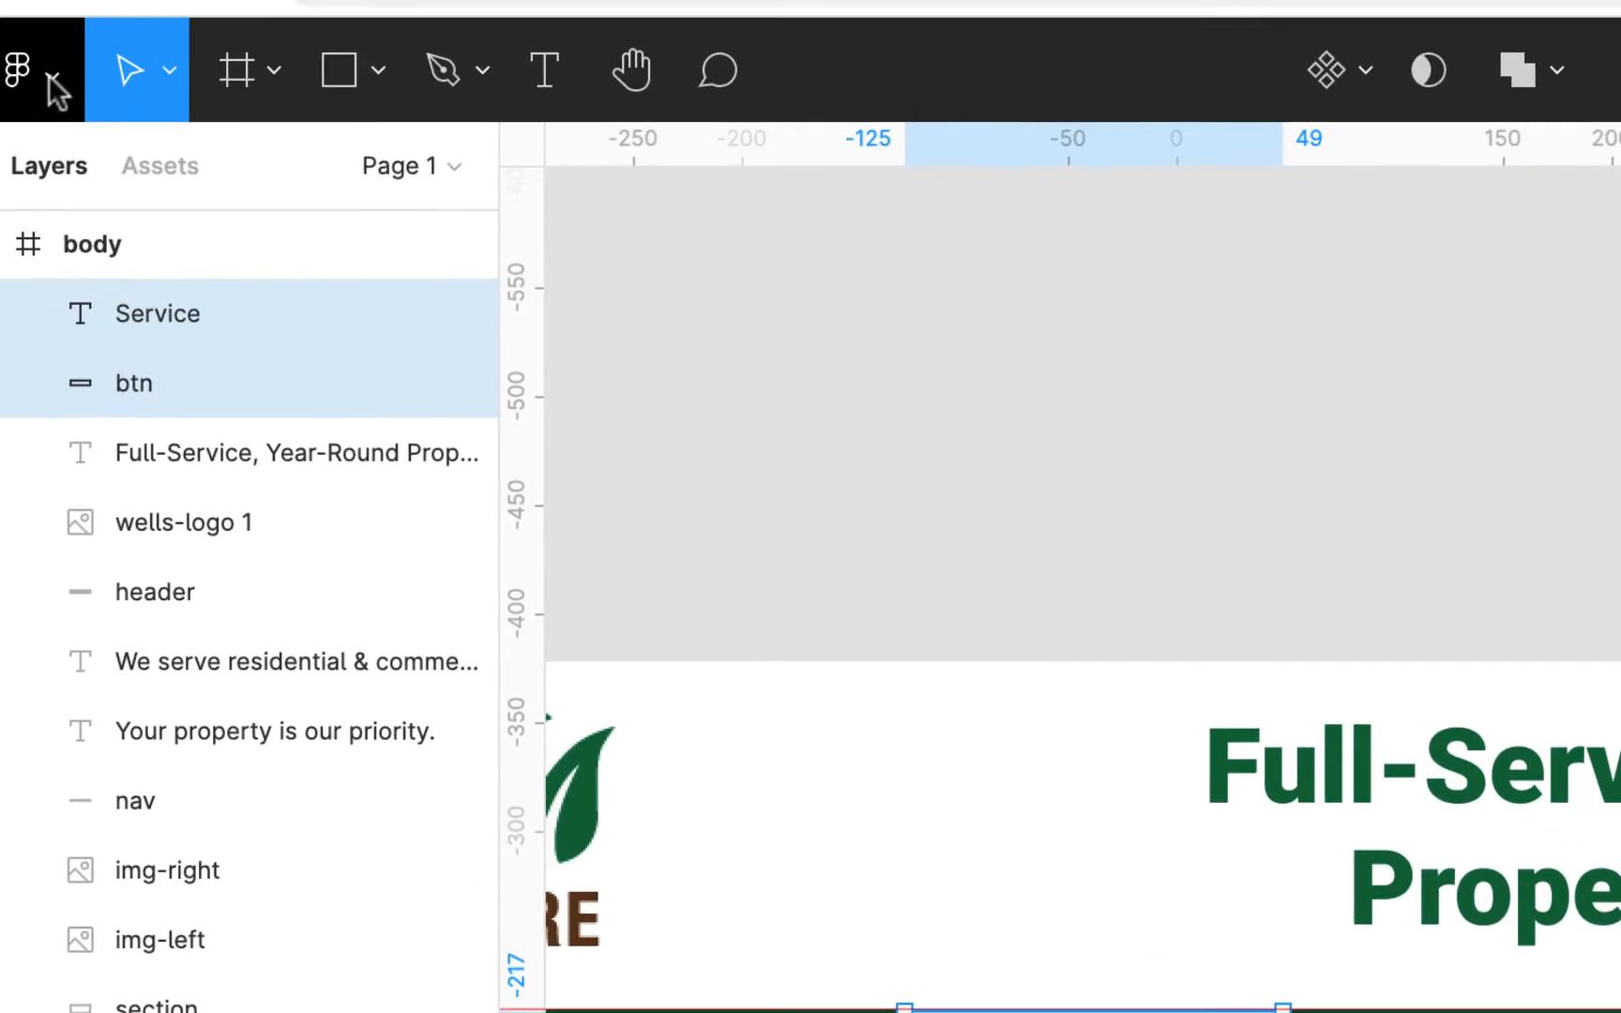
Group the "Service" text with its yellow btn rectangle.
click(74, 105)
mouse_move(94, 375)
mouse_move(98, 421)
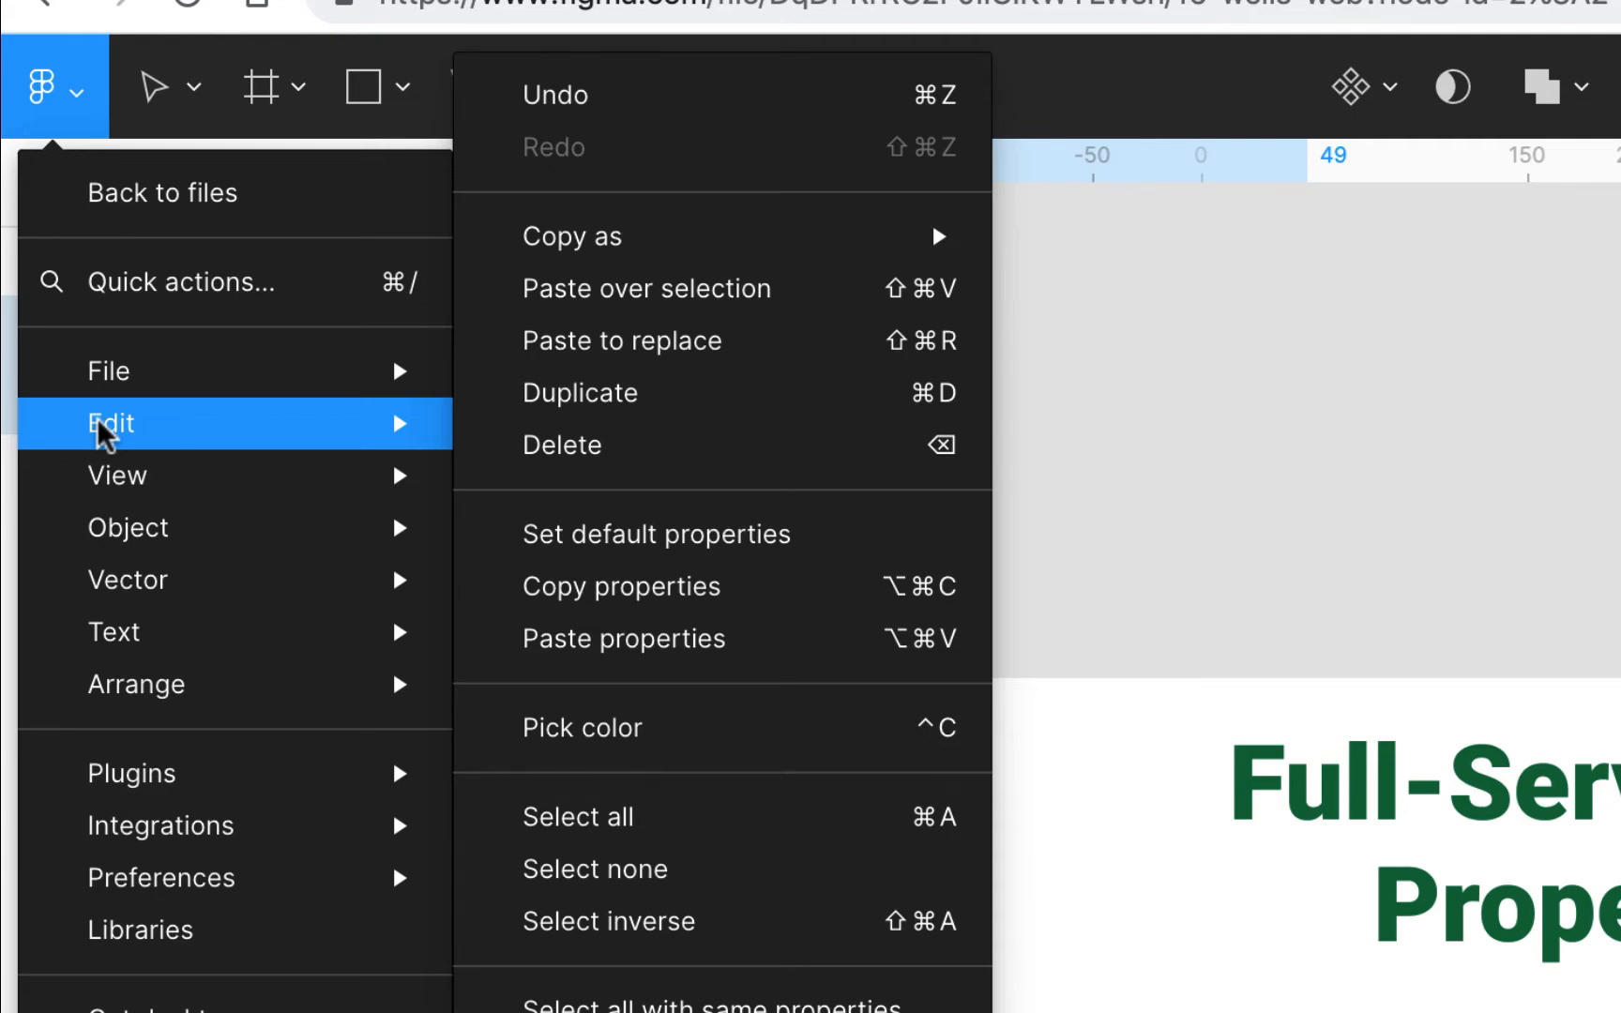
mouse_move(122, 535)
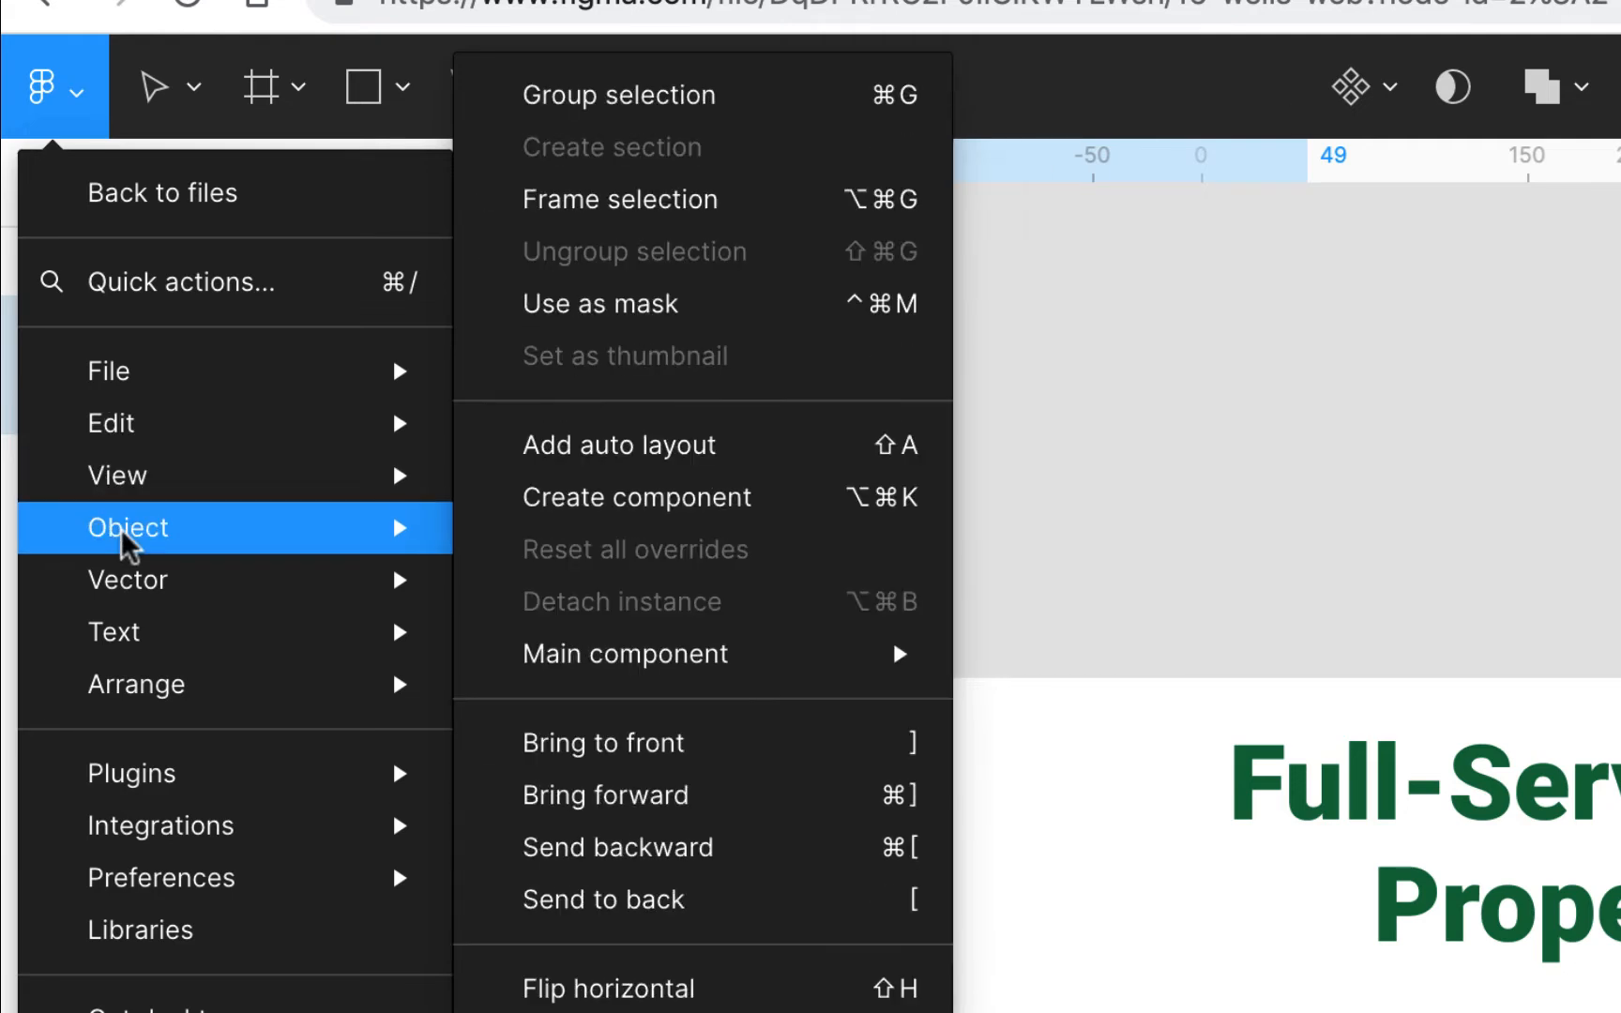
click(634, 103)
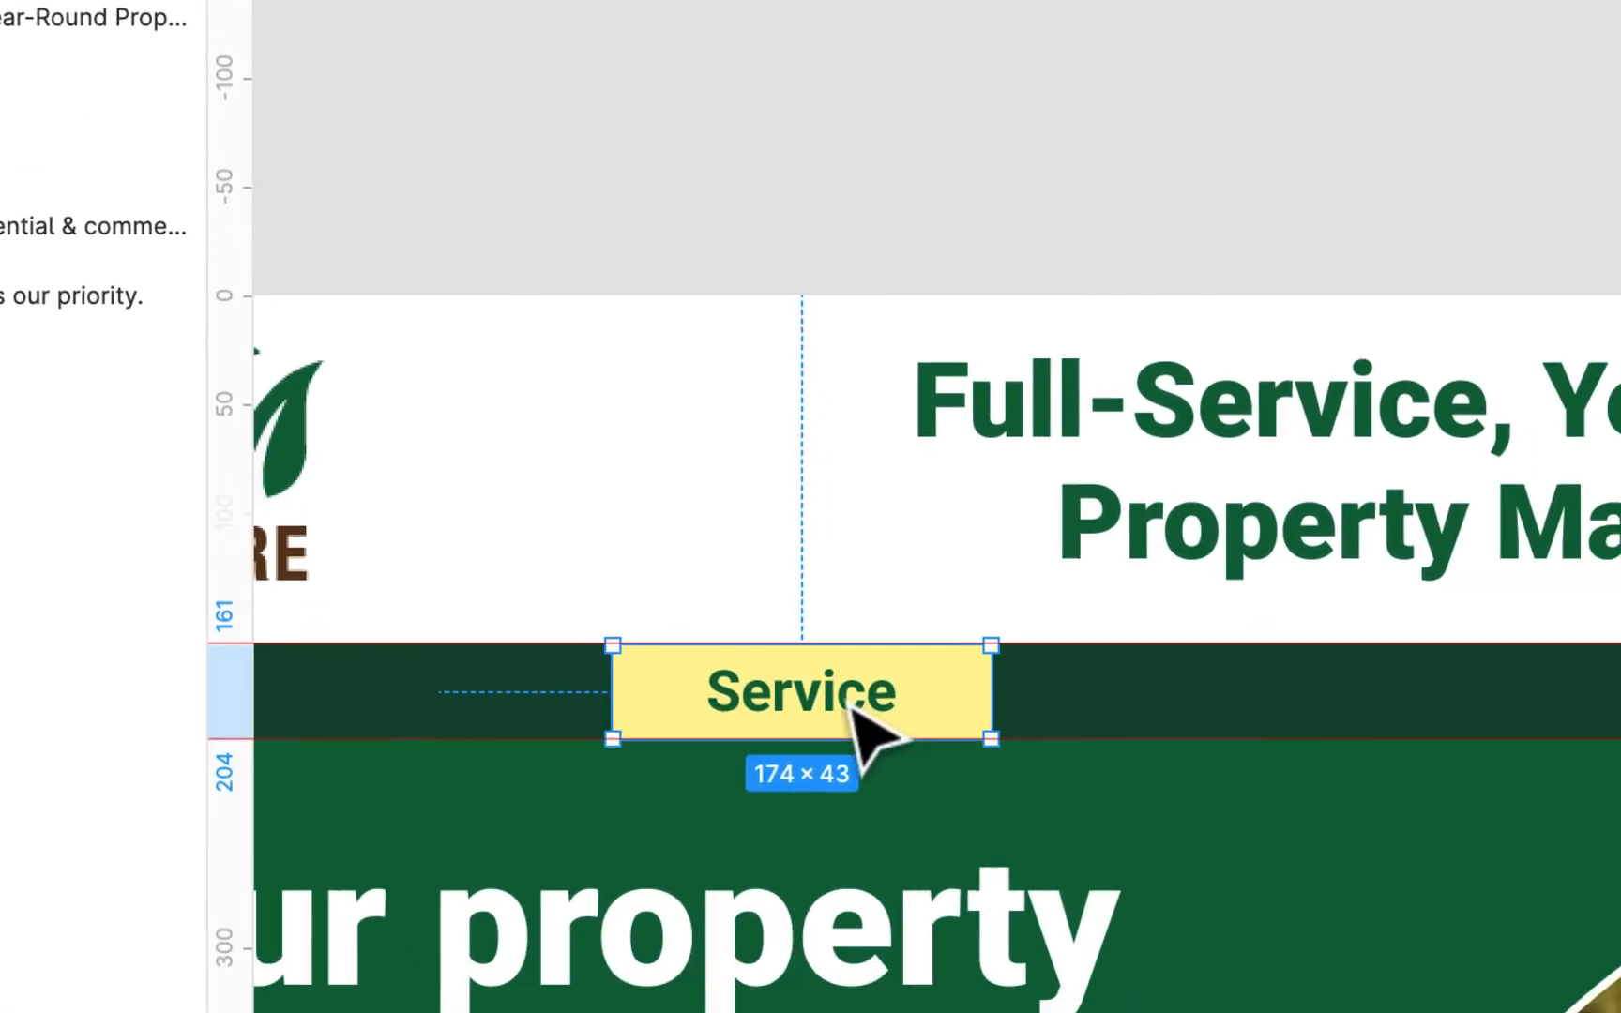
Duplicate the "Service" button directly to its right and change the copy's label to "About".
drag(865, 706, 1210, 685)
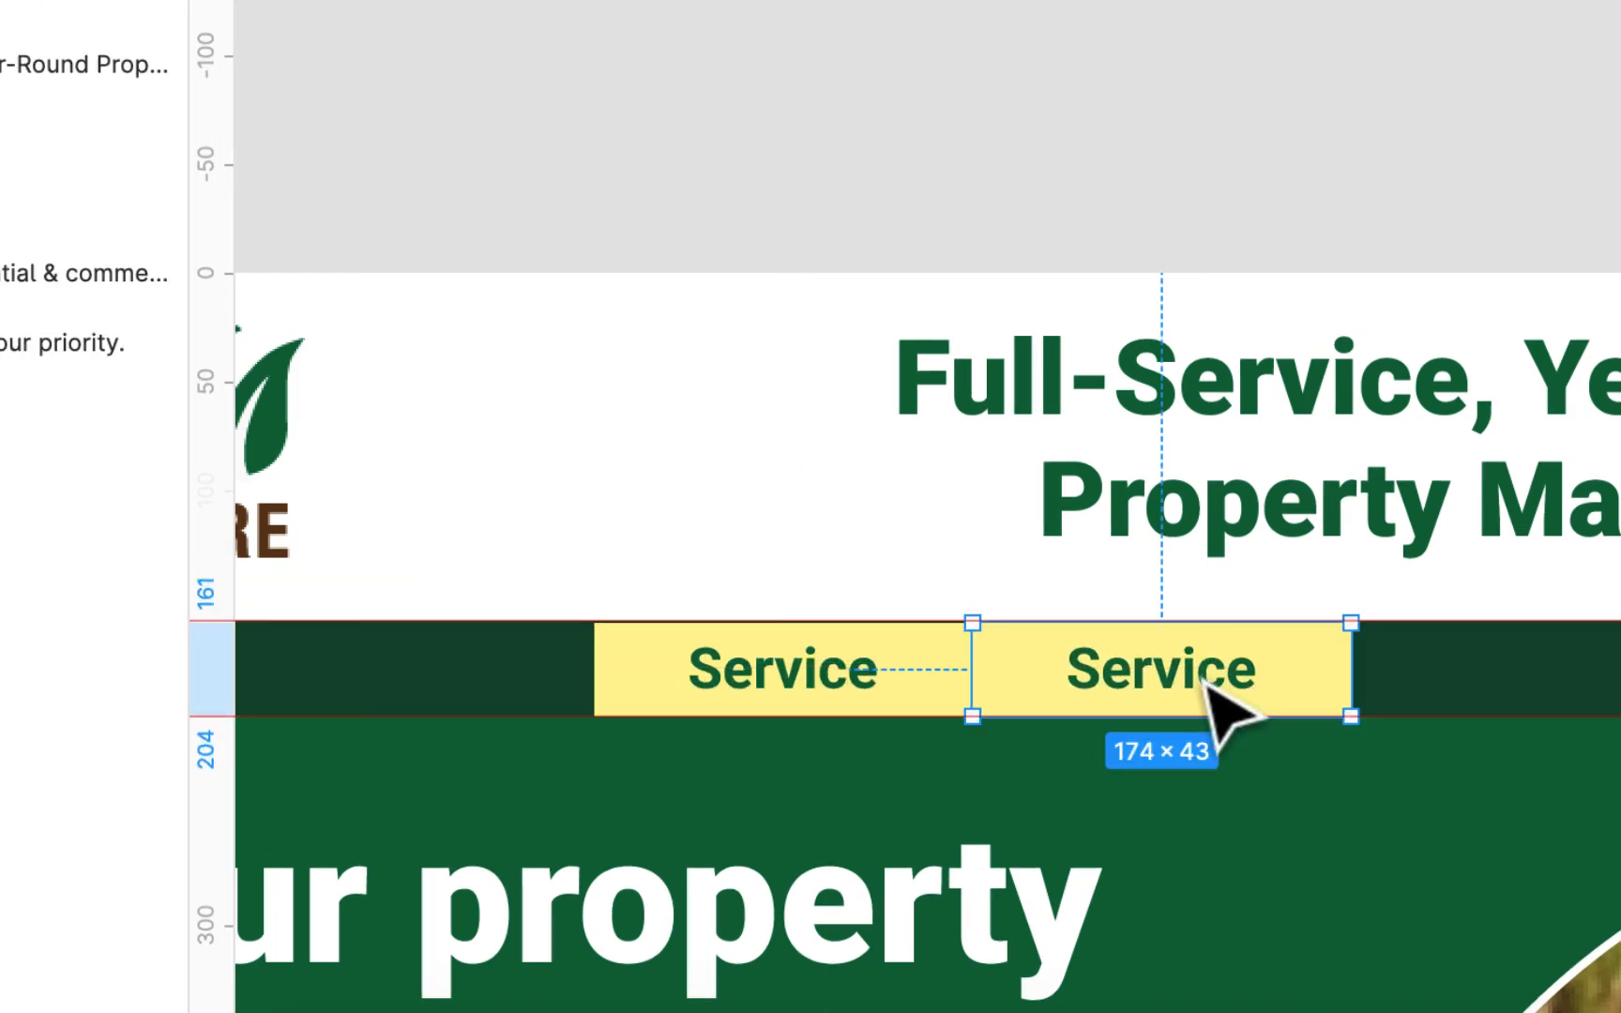
double_click(1203, 681)
double_click(1200, 675)
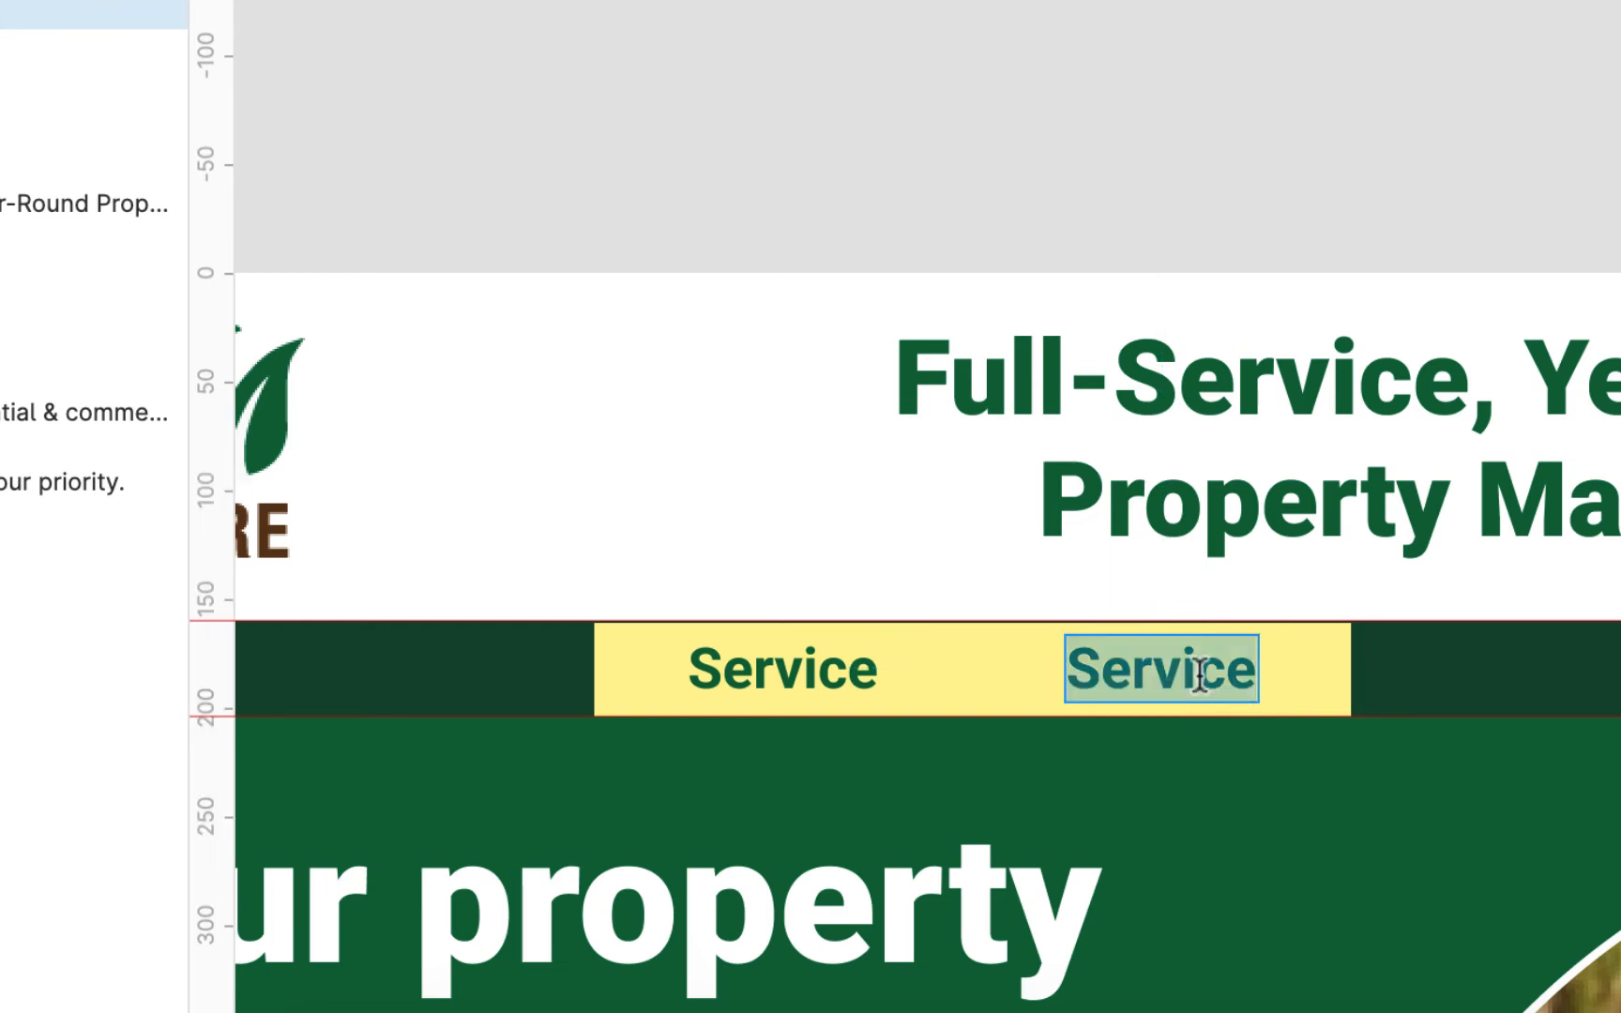
text(About)
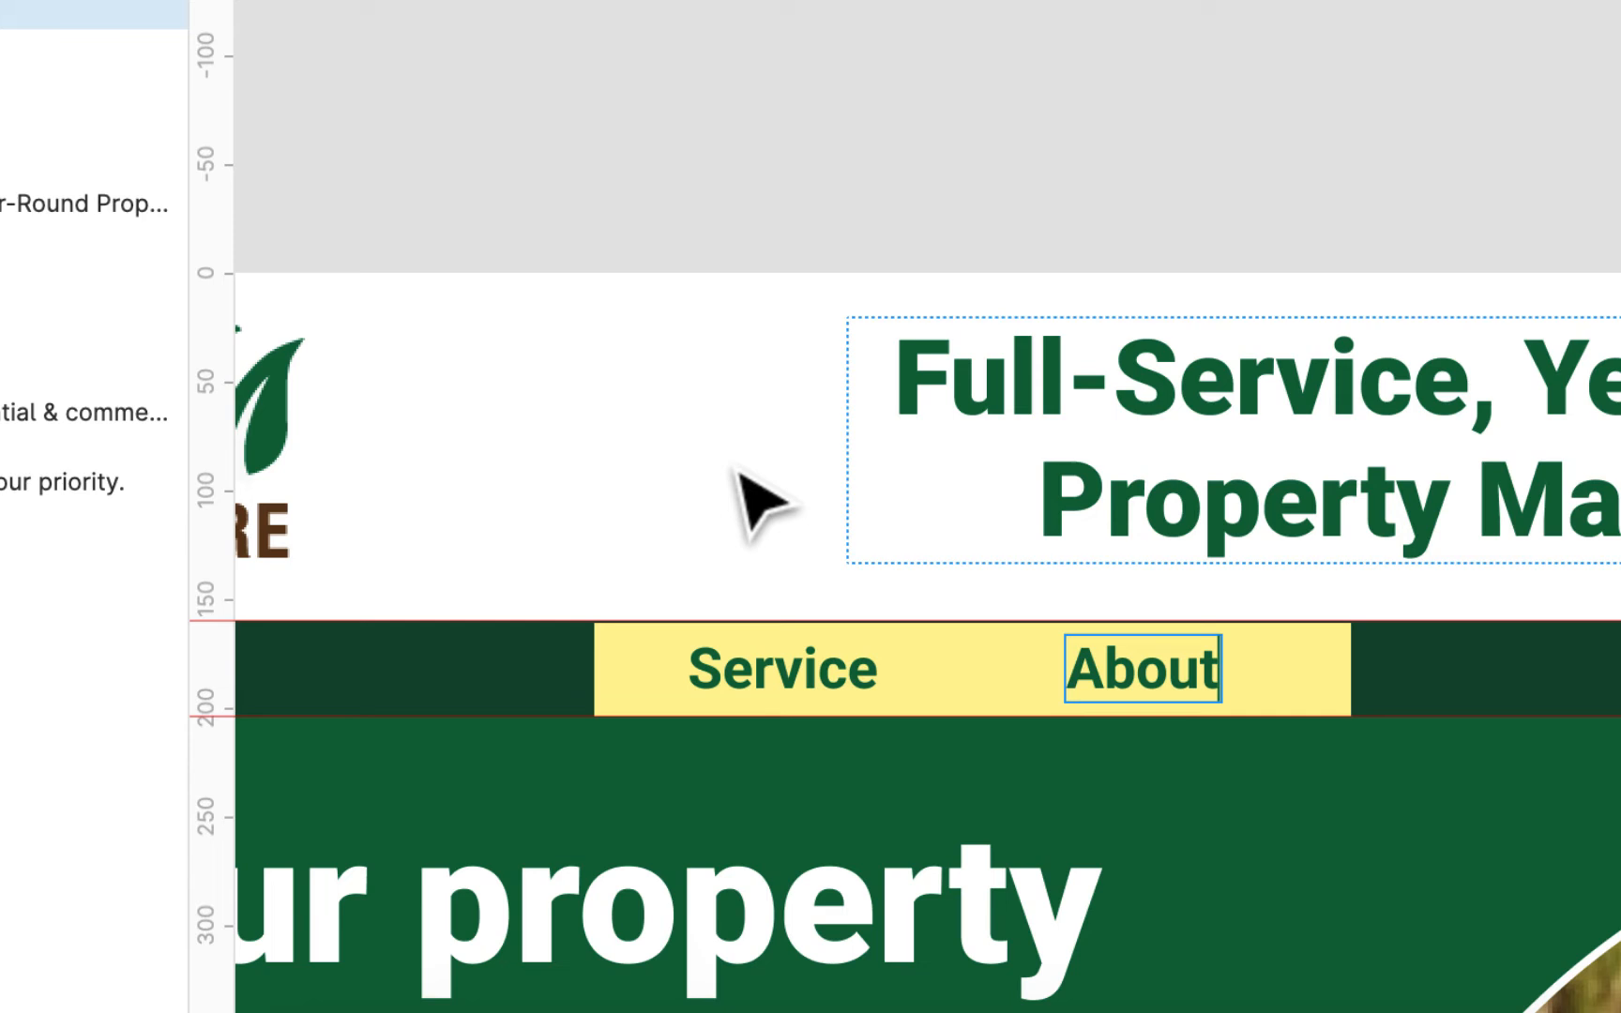
key(Escape)
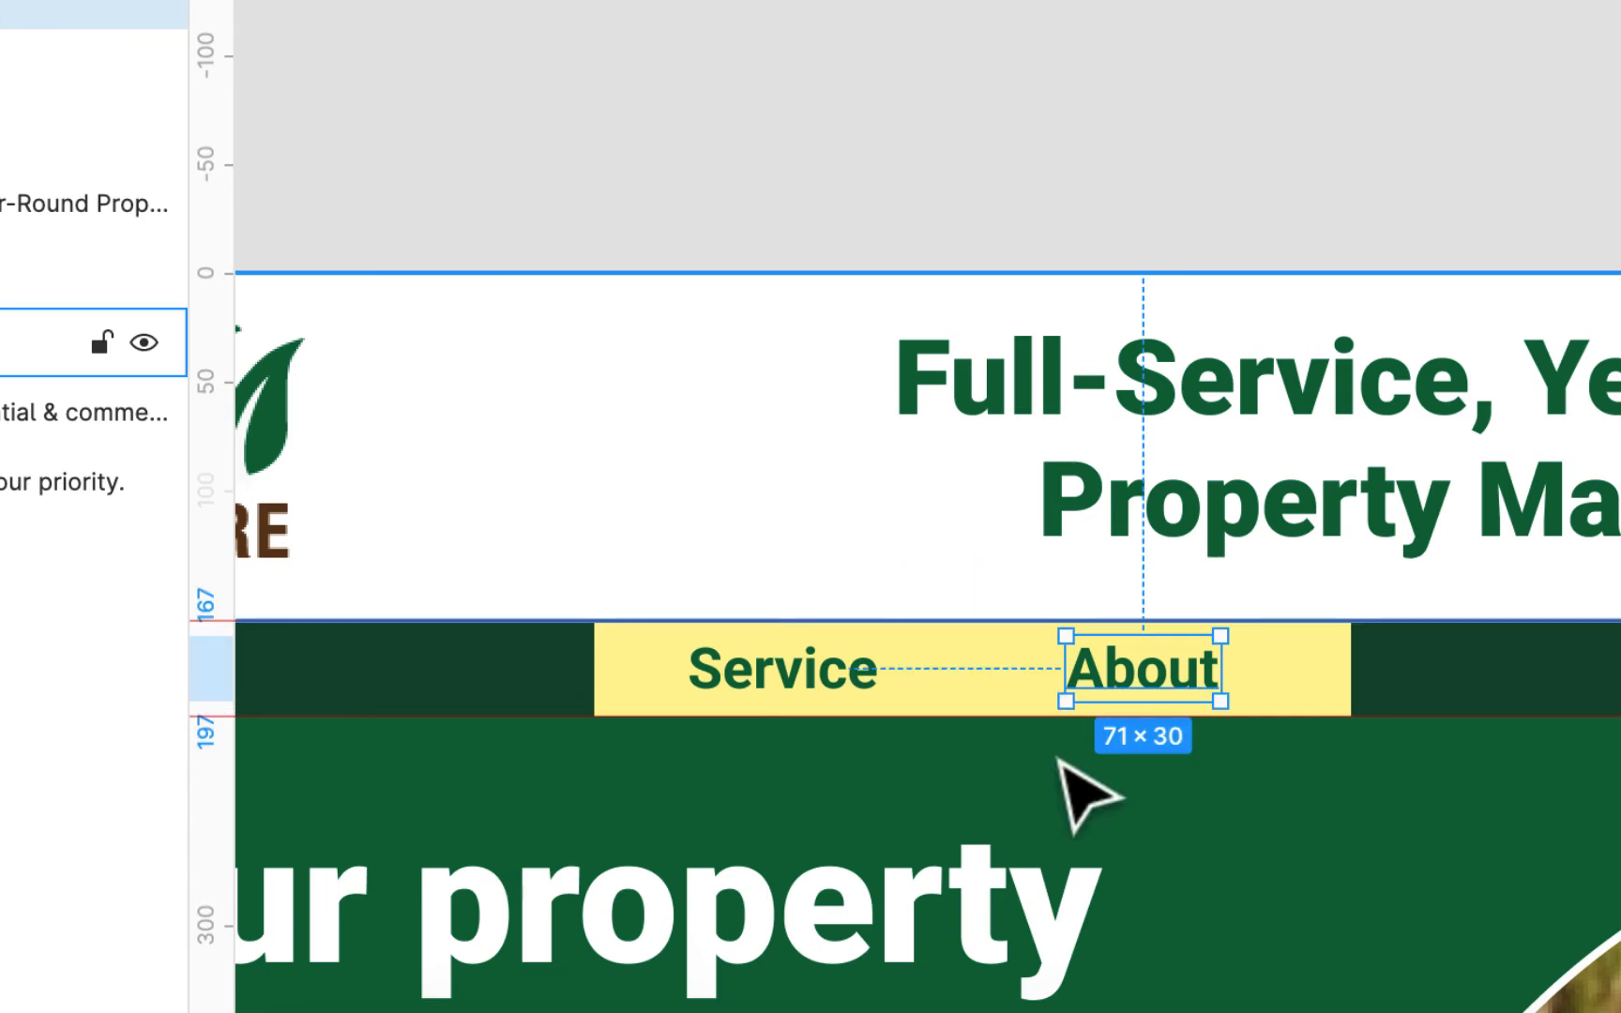
Duplicate the "About" button and place the copy directly to its right in the nav bar.
scroll(1086, 790, right, 5)
scroll(1086, 790, up, 1)
scroll(1086, 790, right, 3)
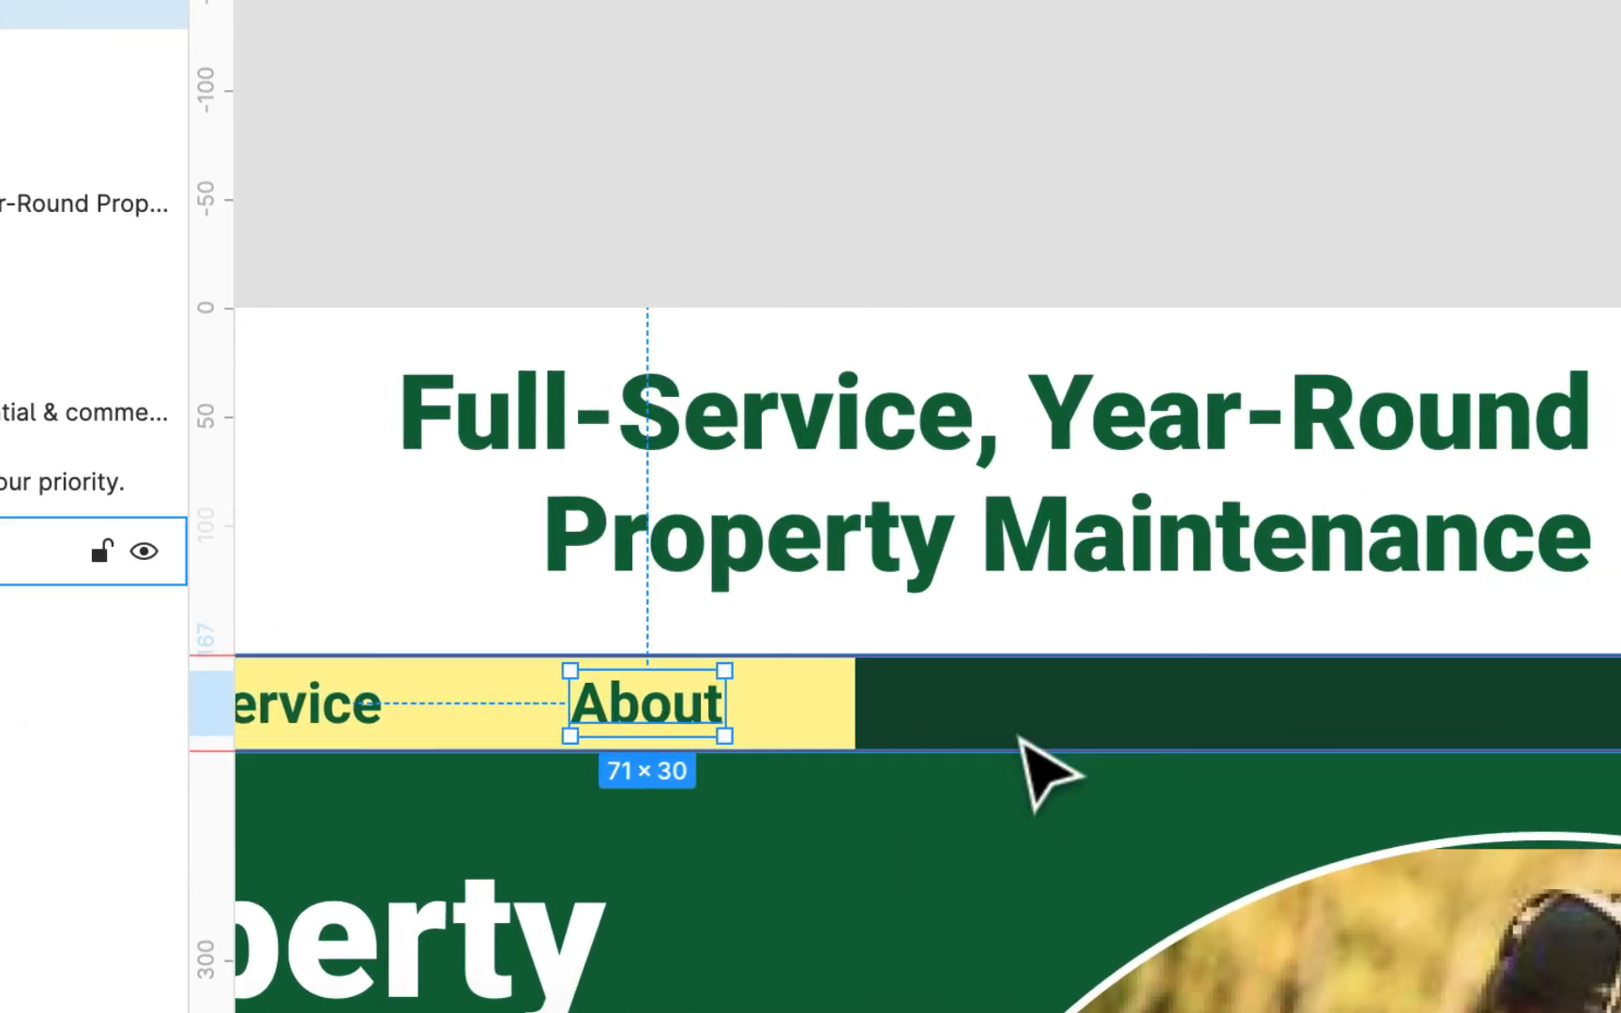
click(848, 68)
click(777, 722)
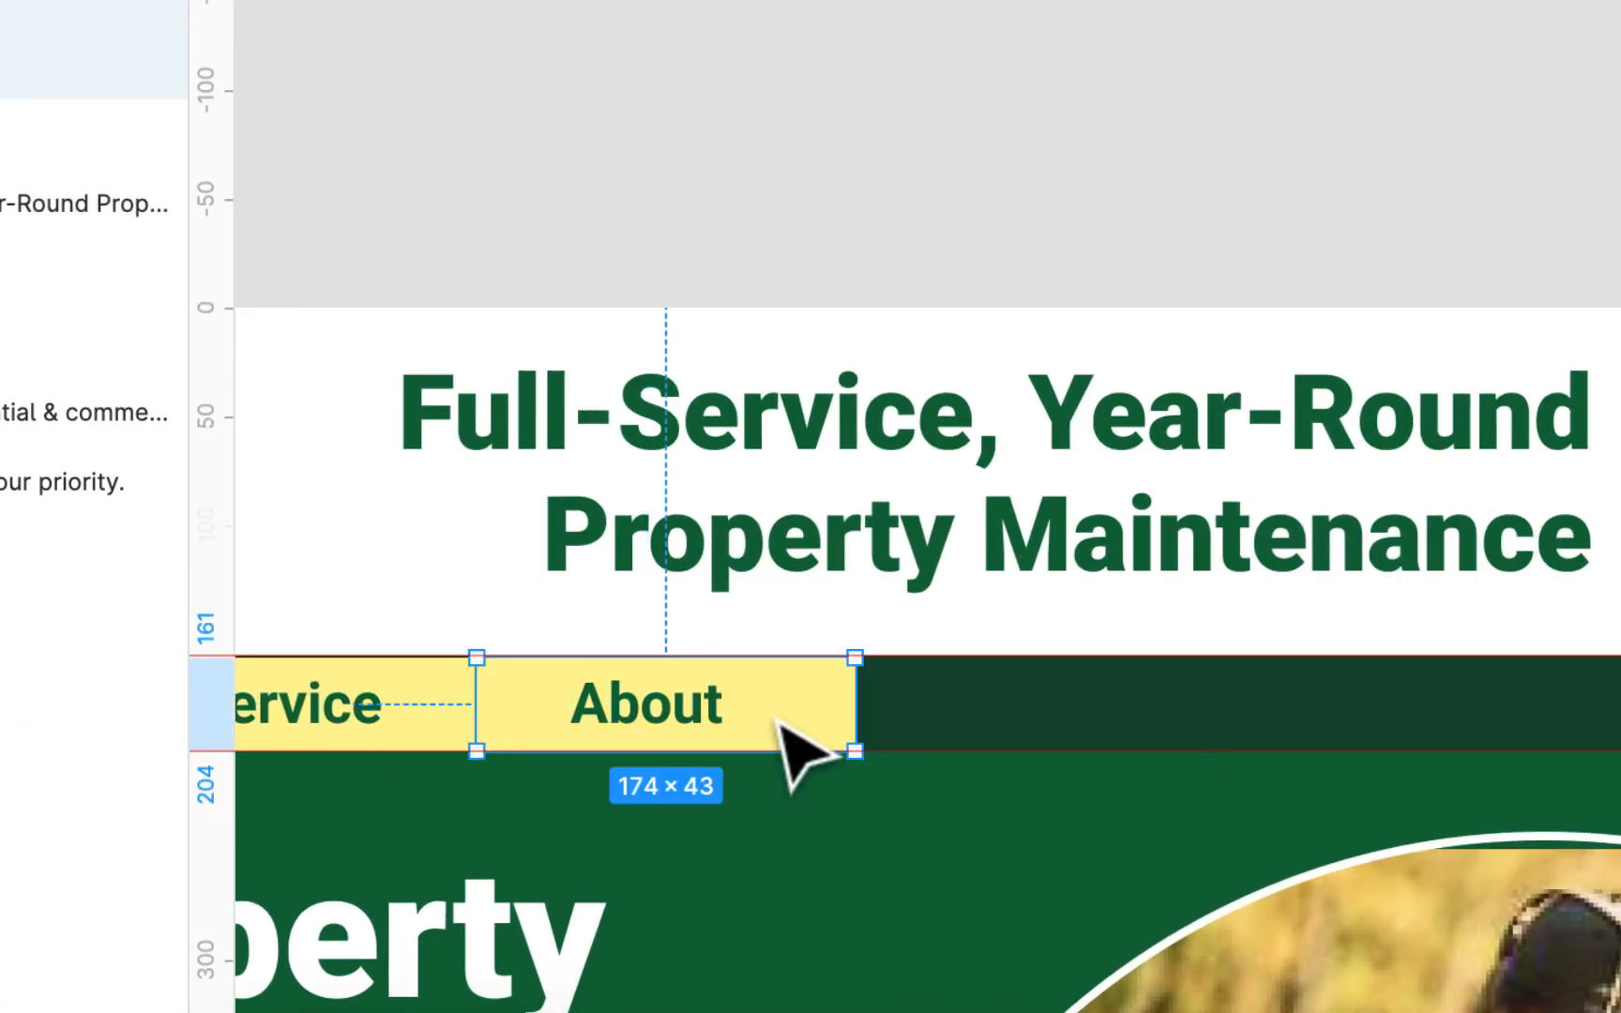
drag(779, 723, 1150, 742)
Change the label of the third nav button to "Join Our Team".
double_click(1045, 715)
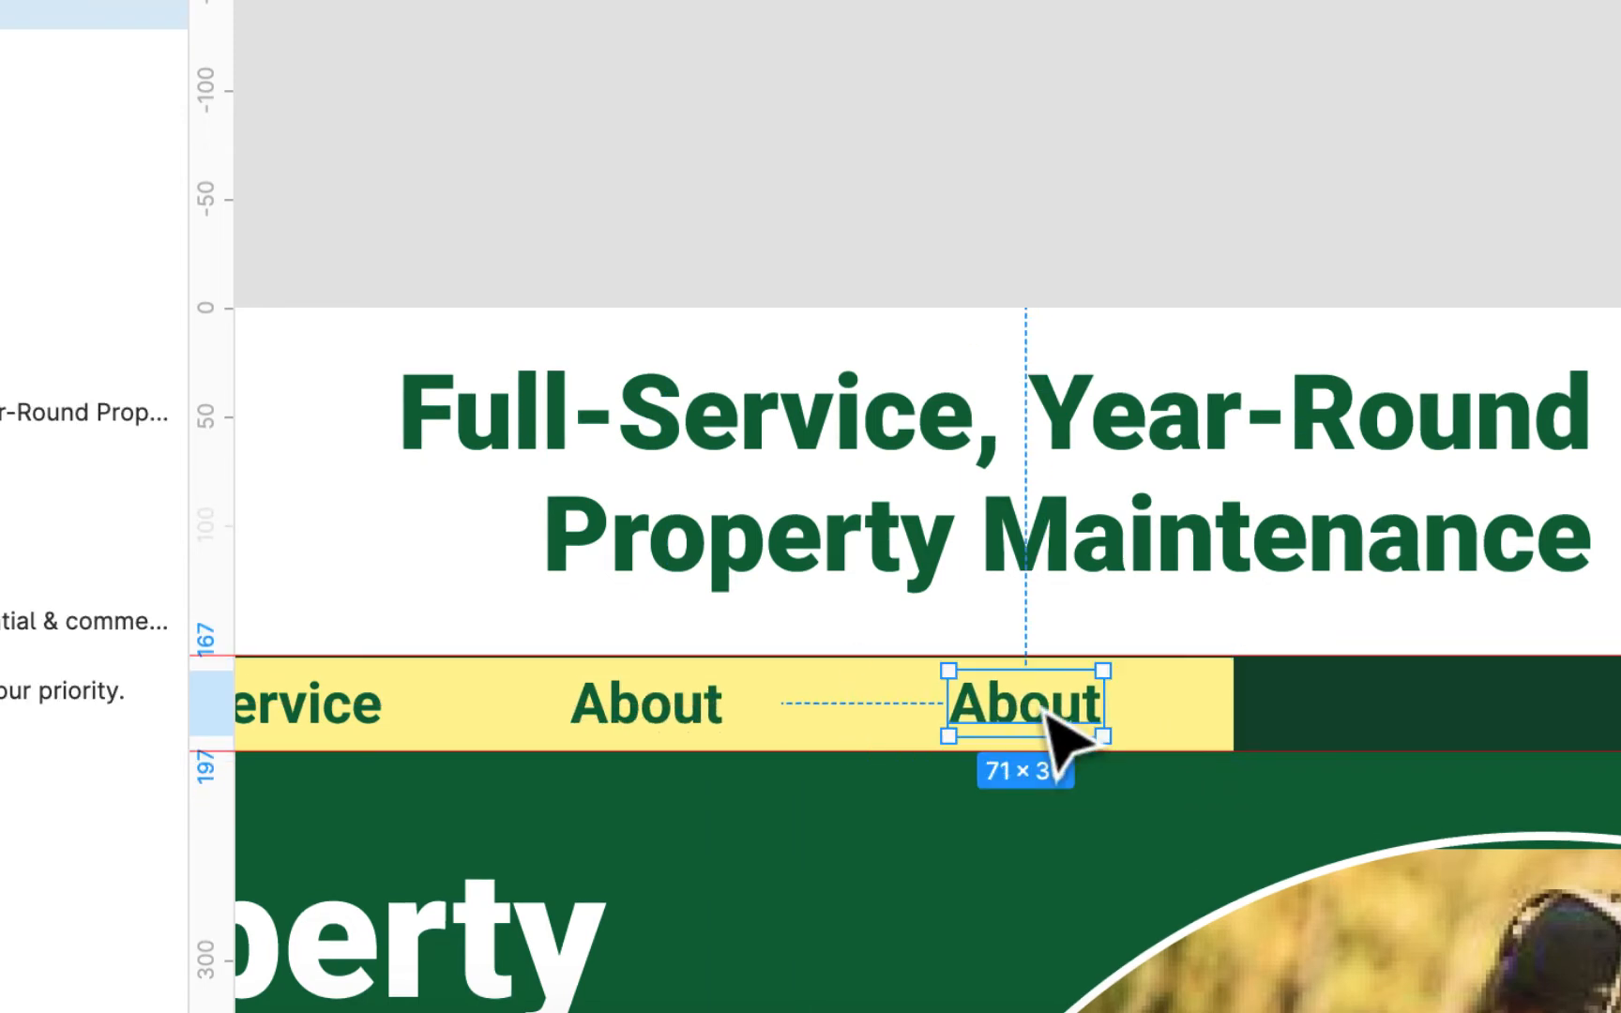
double_click(1038, 703)
text(J)
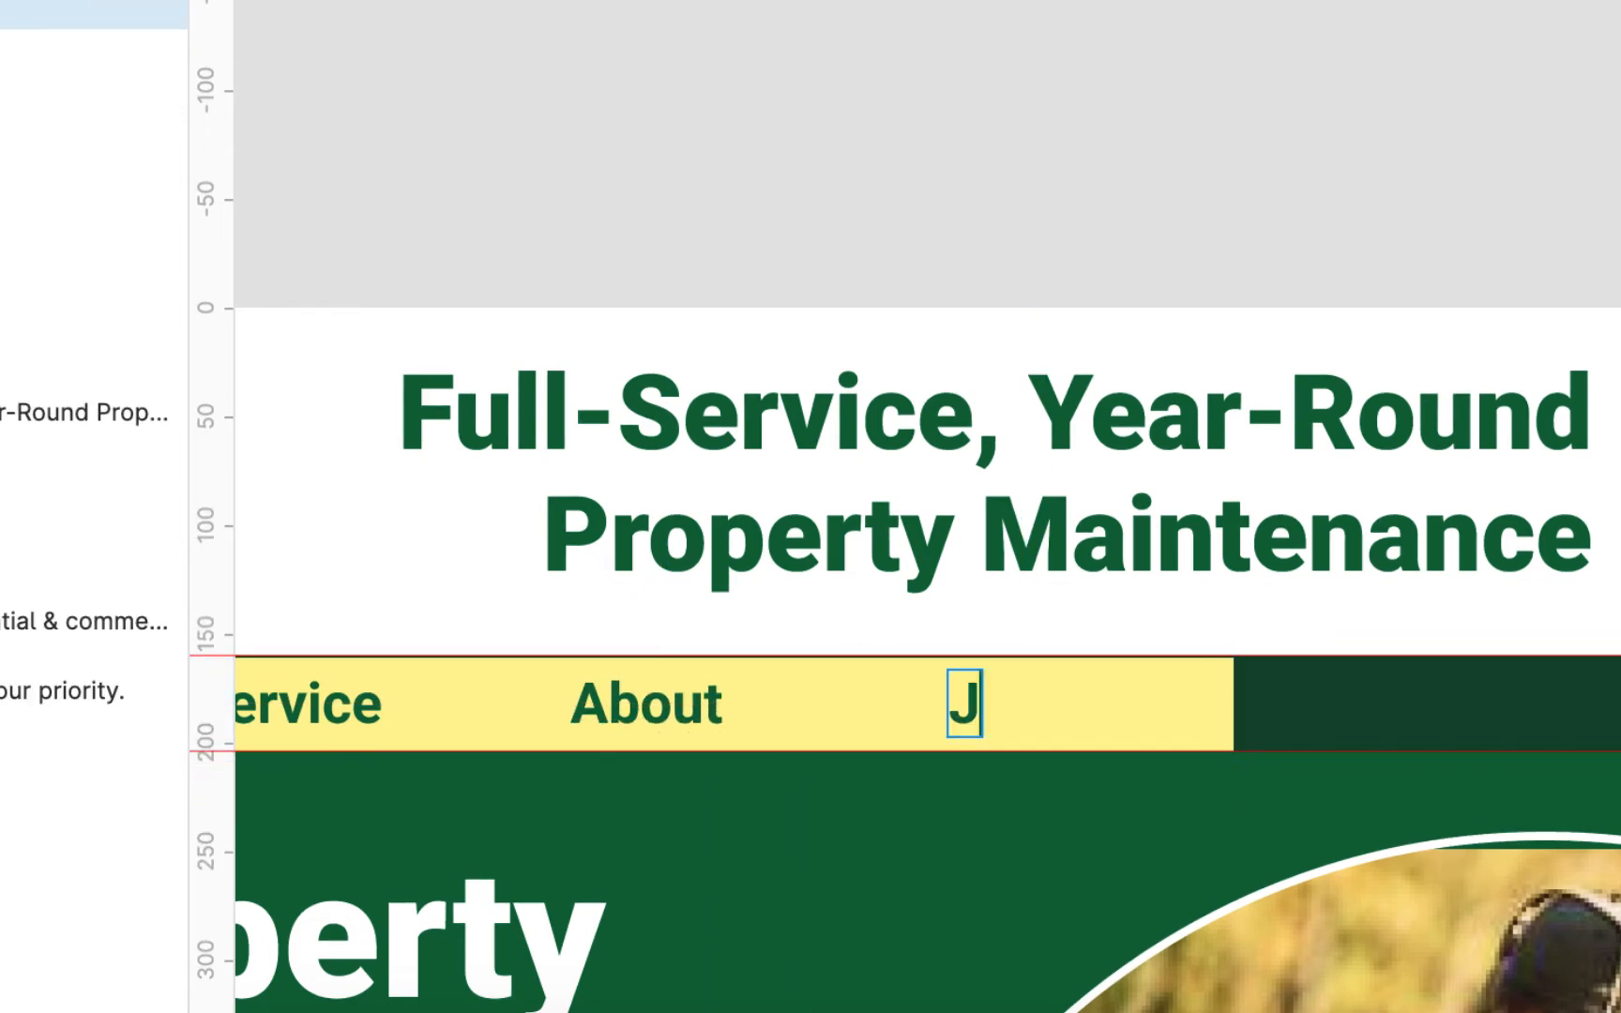
text(oin Our )
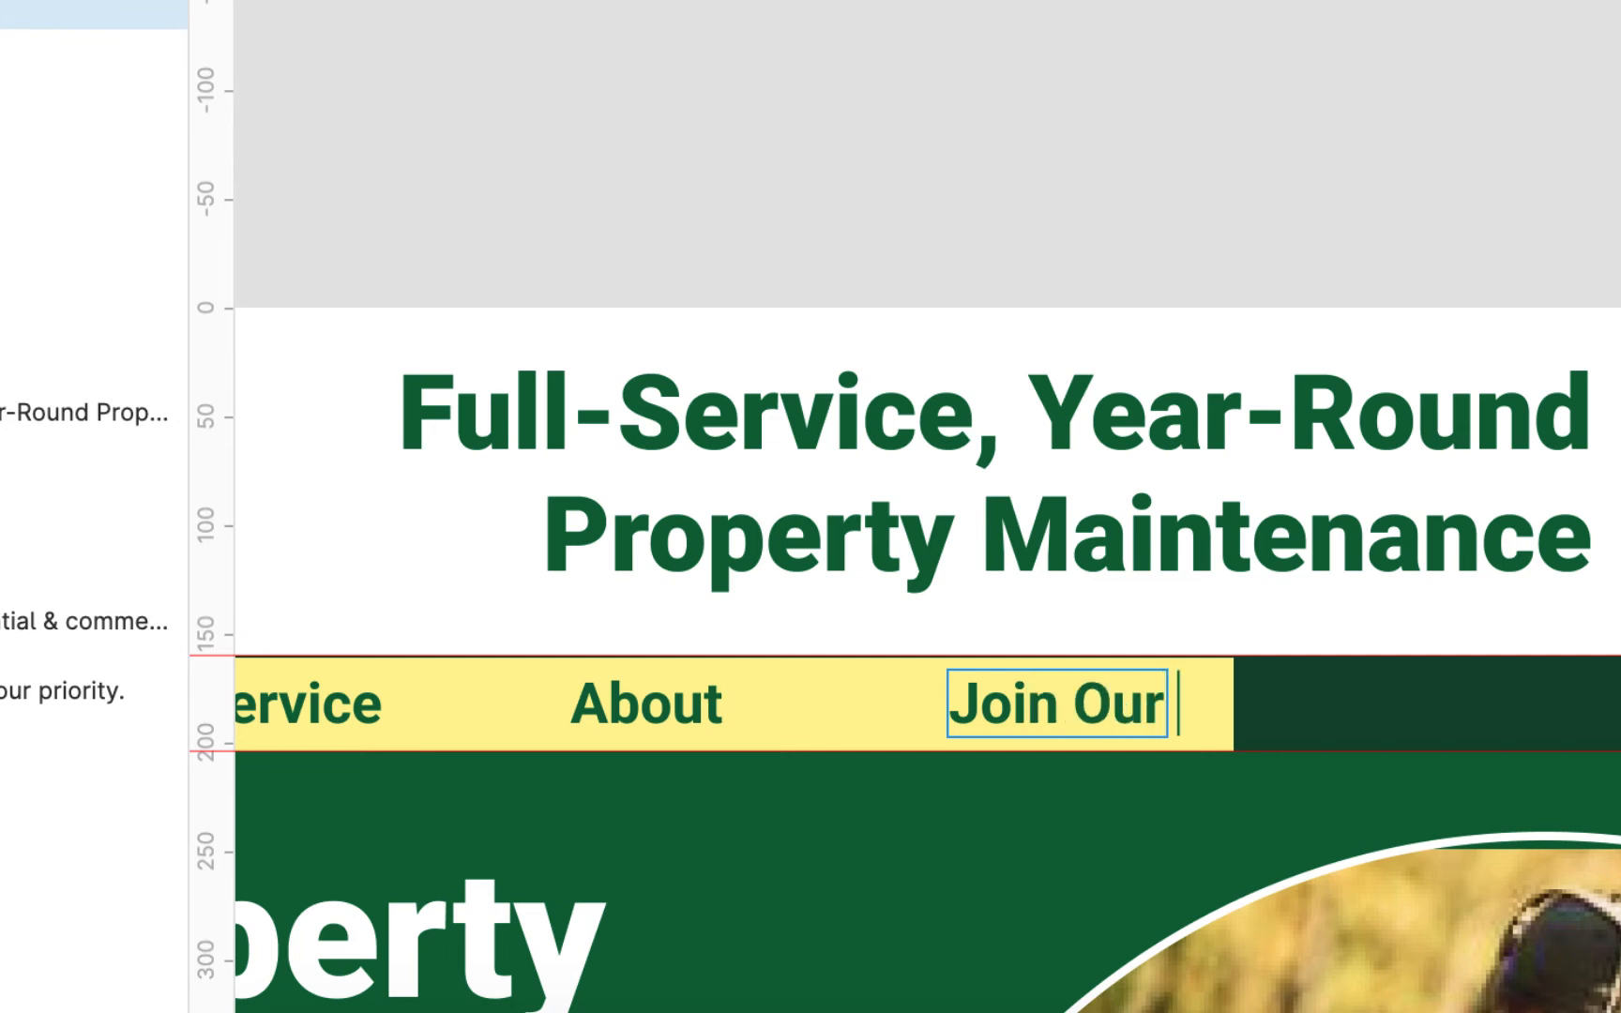
text(Tea)
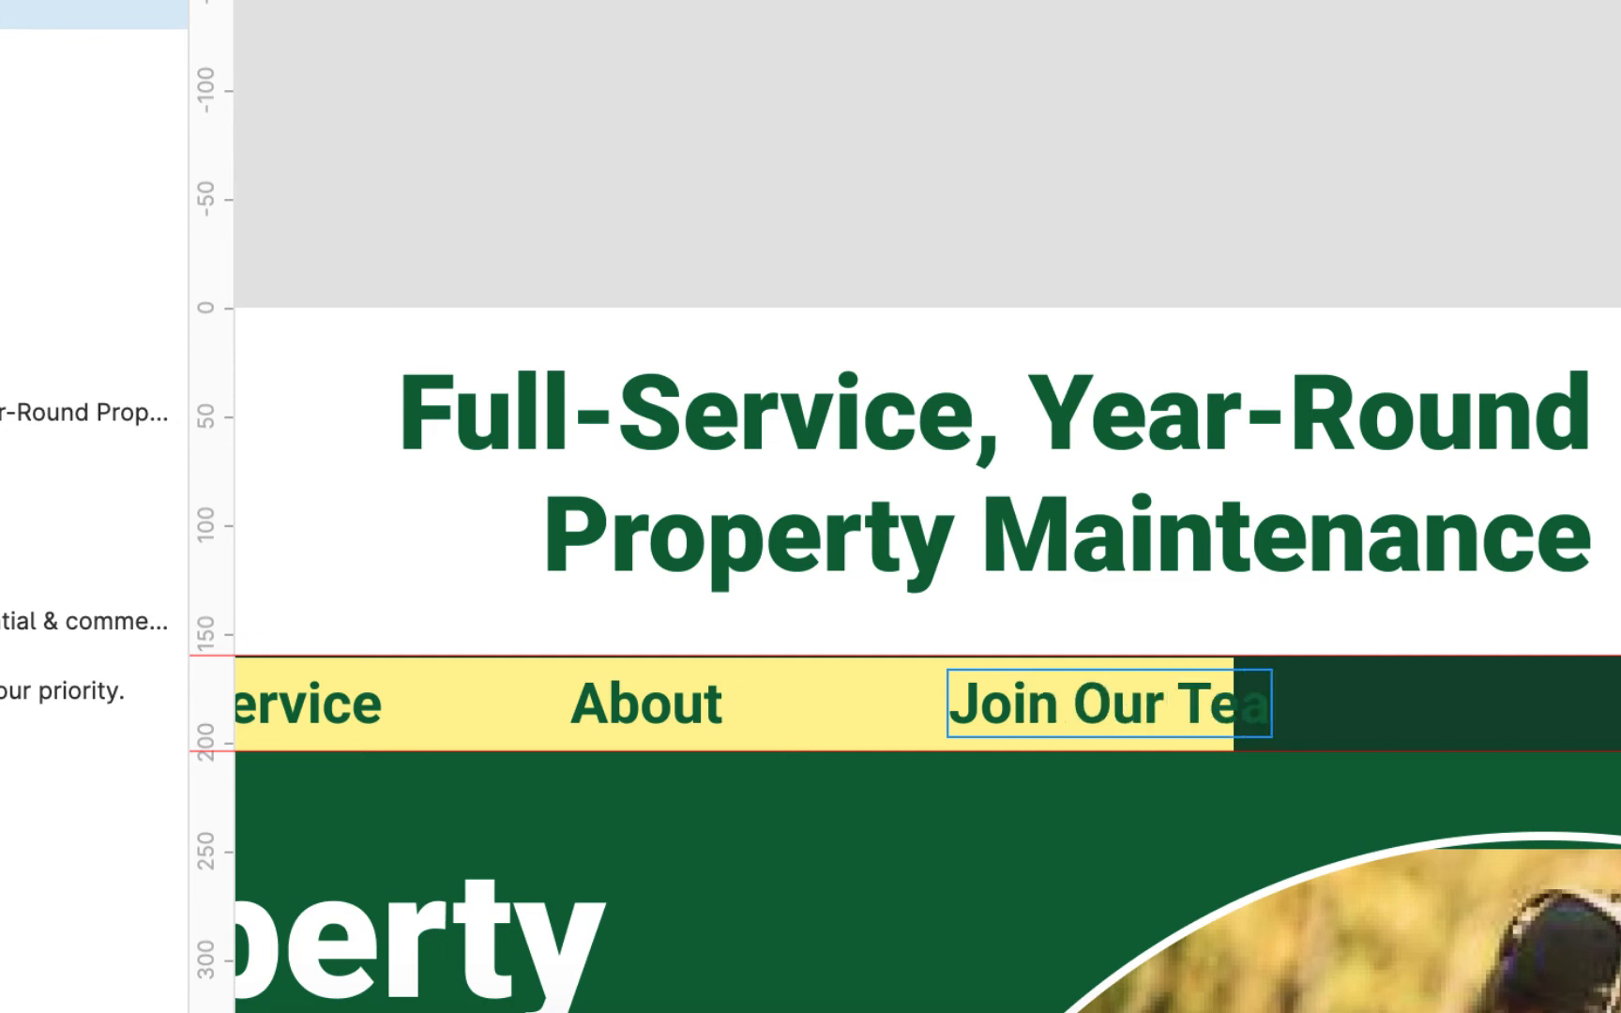
text(m)
key(Escape)
Reposition the "Join Our Team" text and its yellow rectangle so the whole label sits on the rectangle.
click(984, 742)
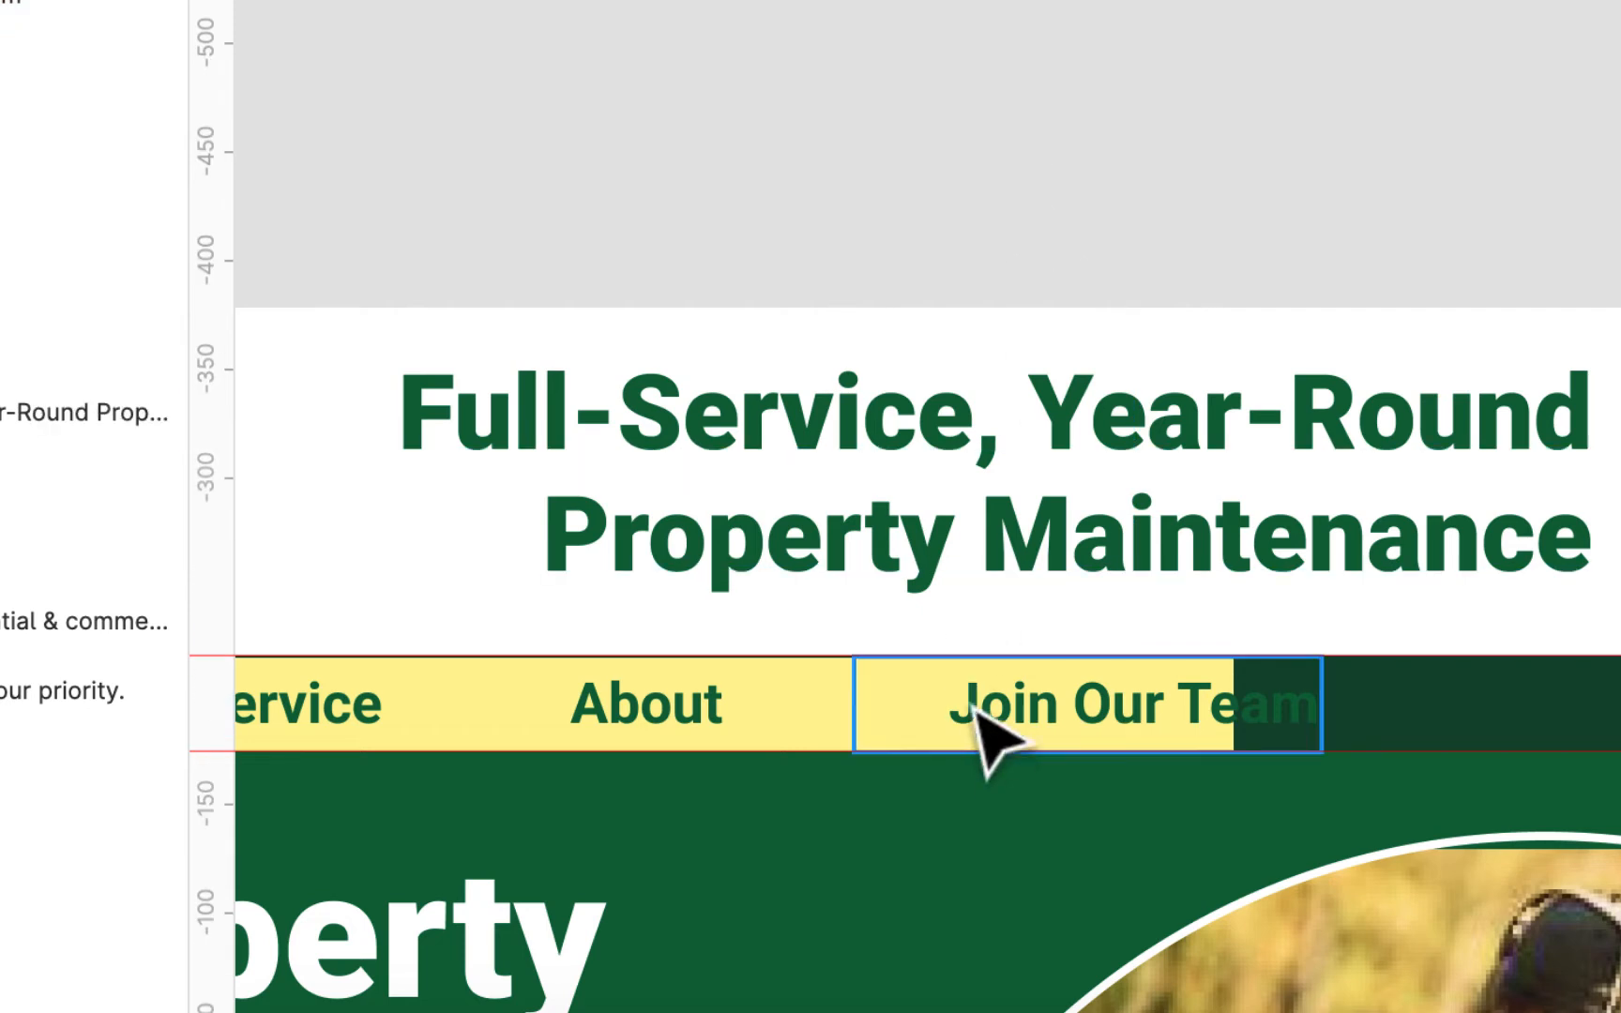
click(980, 720)
click(985, 717)
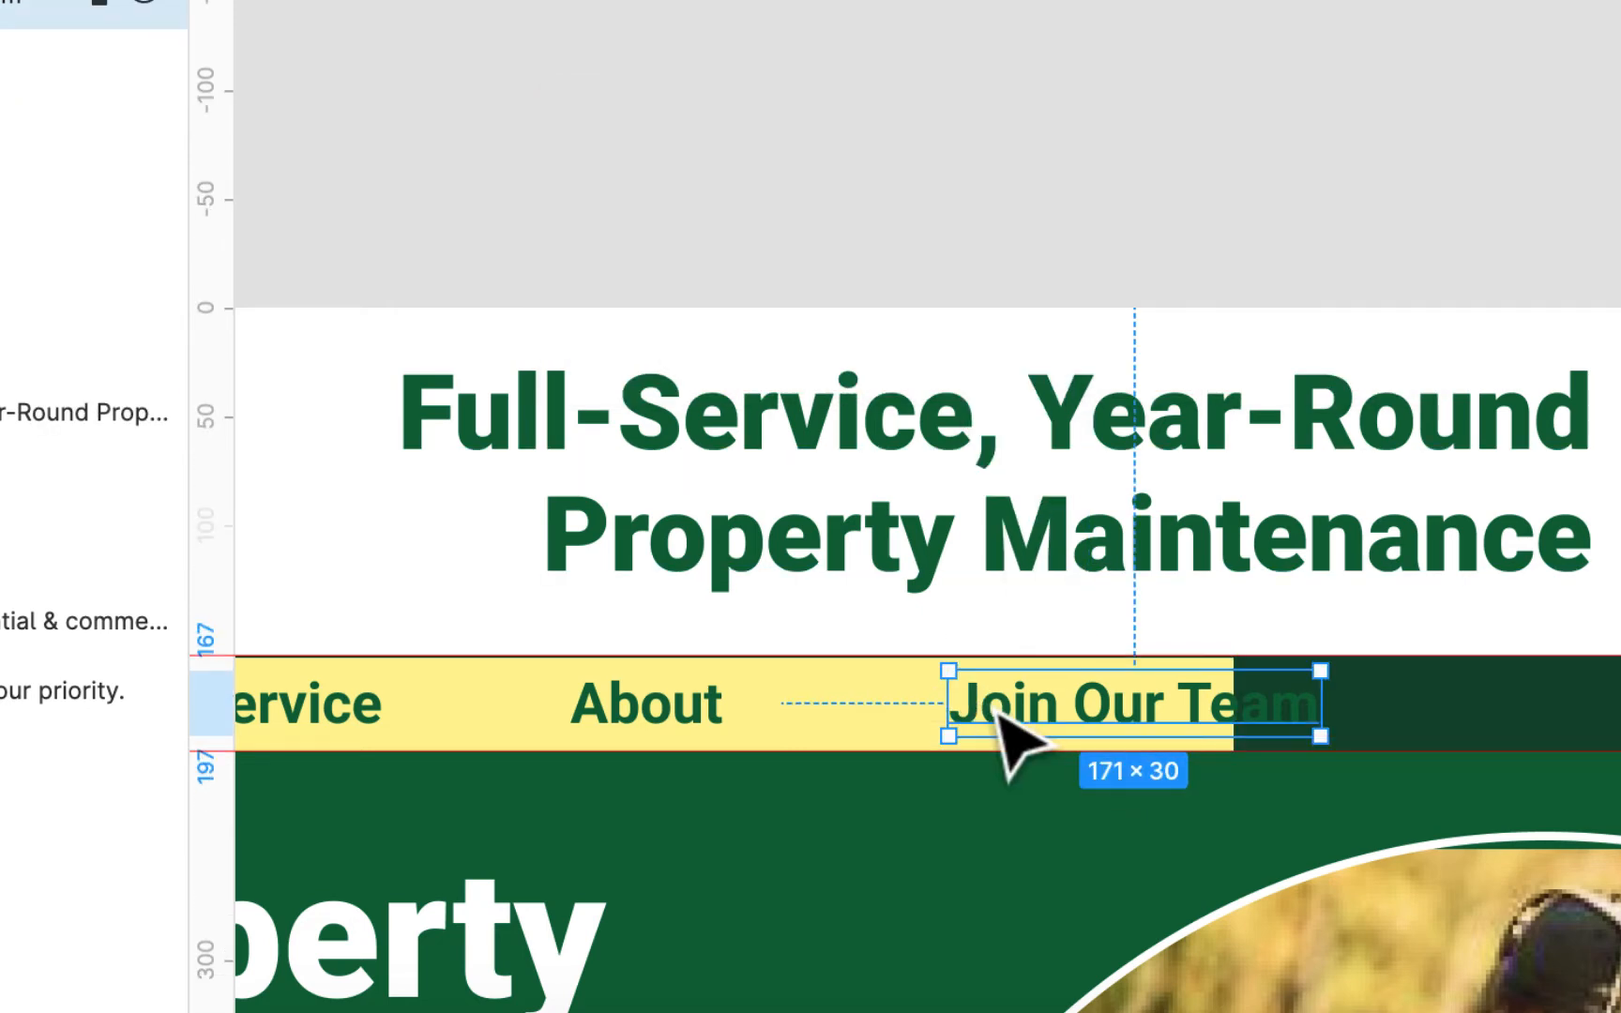
click(931, 722)
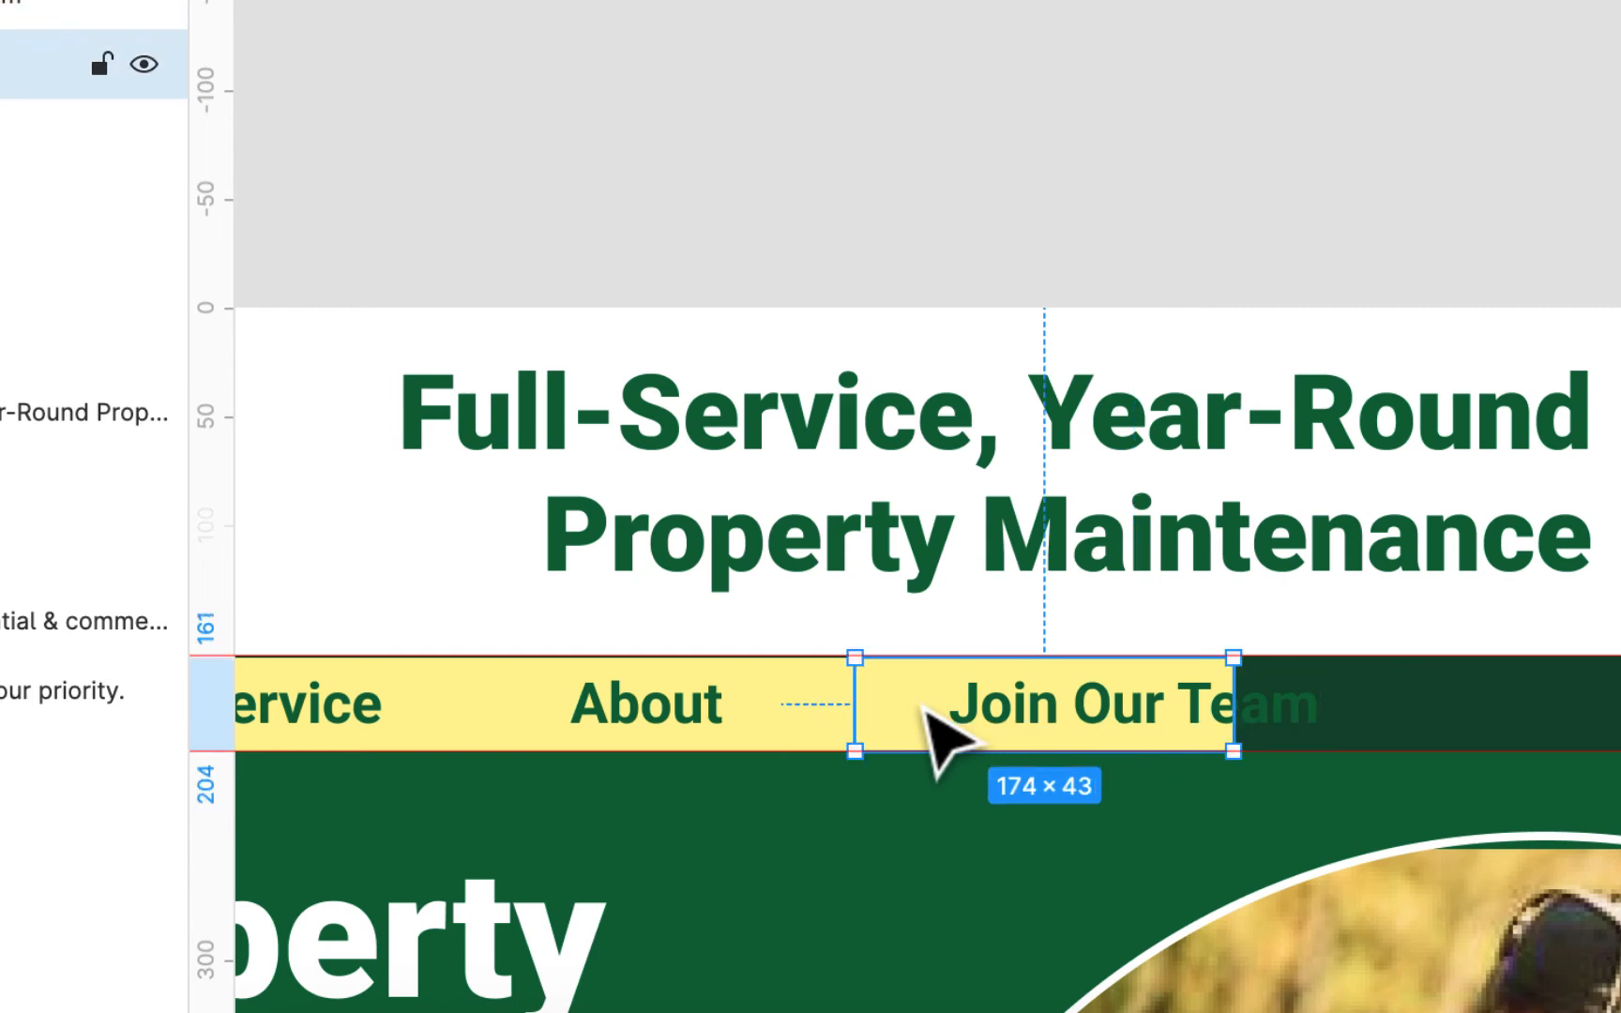
click(987, 74)
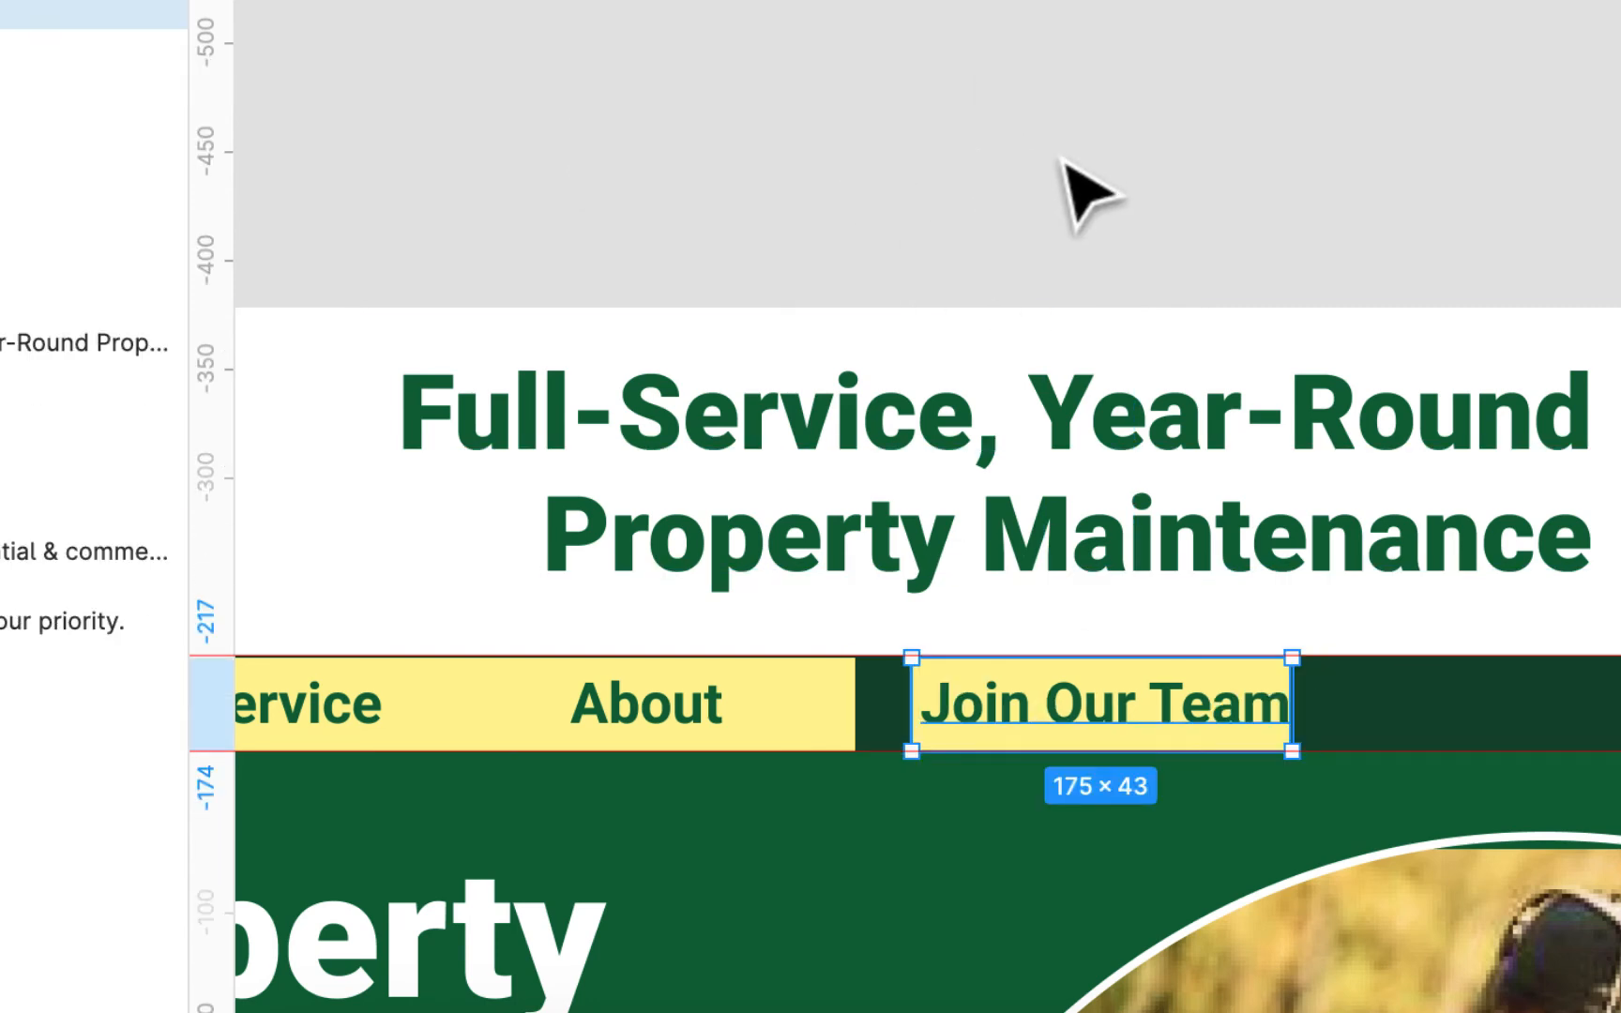
click(1054, 193)
Set the text alignment of the "About" and "Join Our Team" labels to center.
click(1111, 724)
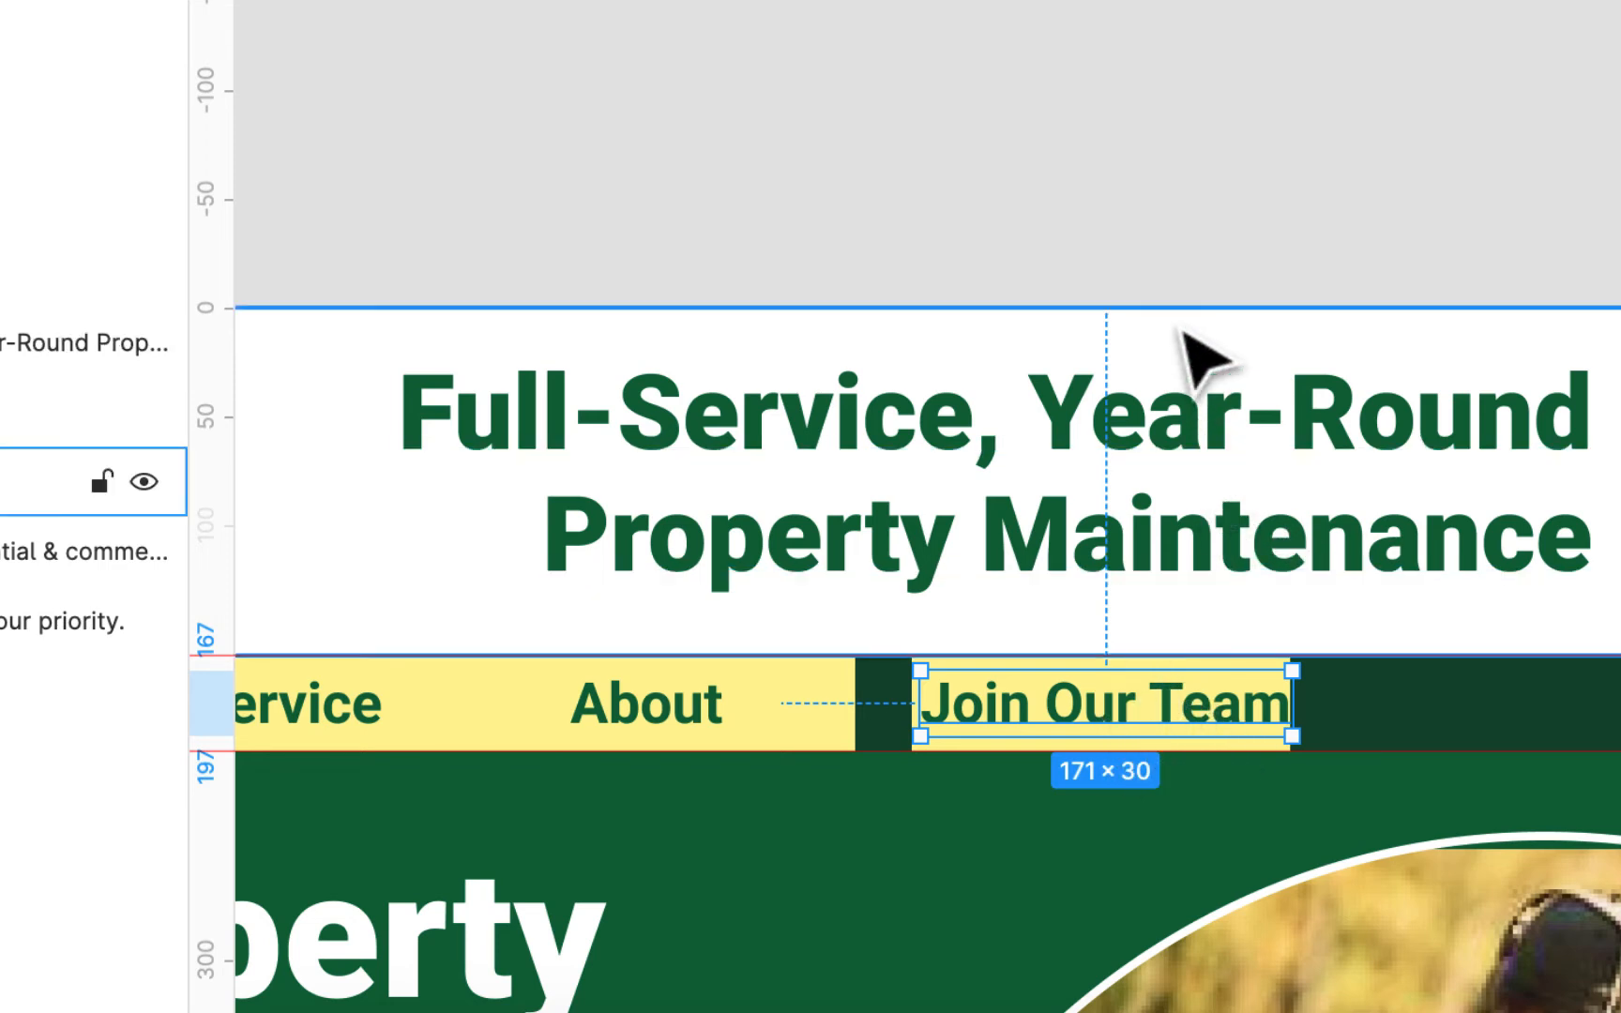
click(702, 711)
double_click(699, 703)
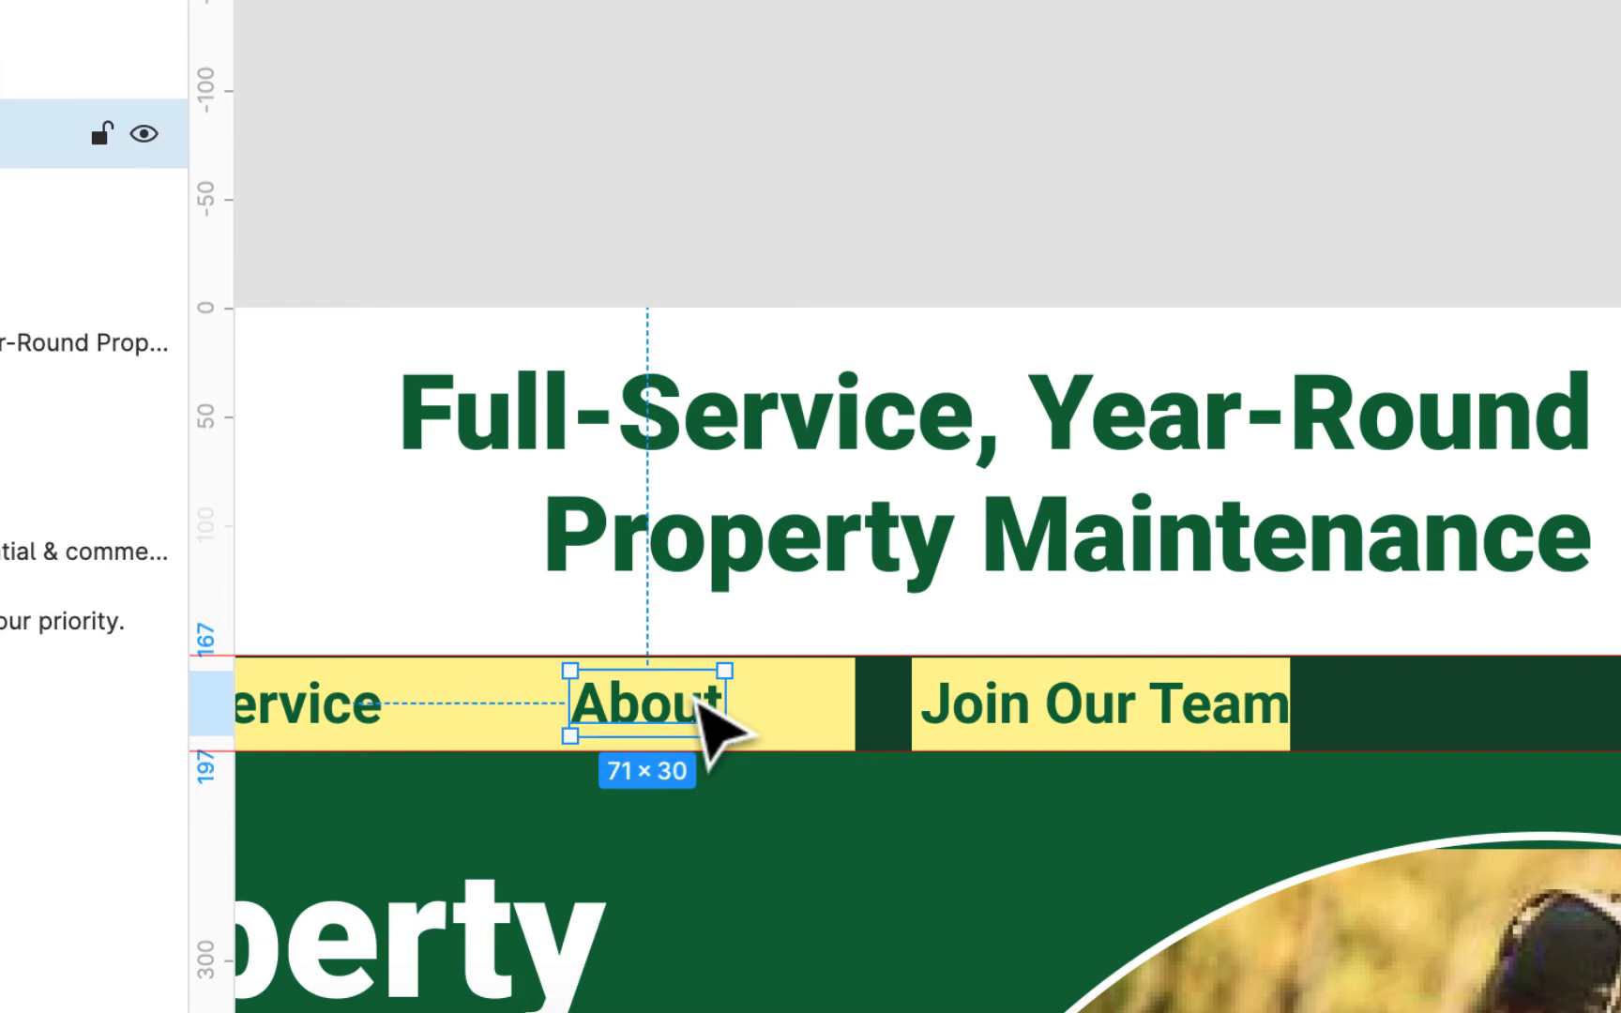
scroll(1432, 362, down, 3)
scroll(1316, 349, down, 1)
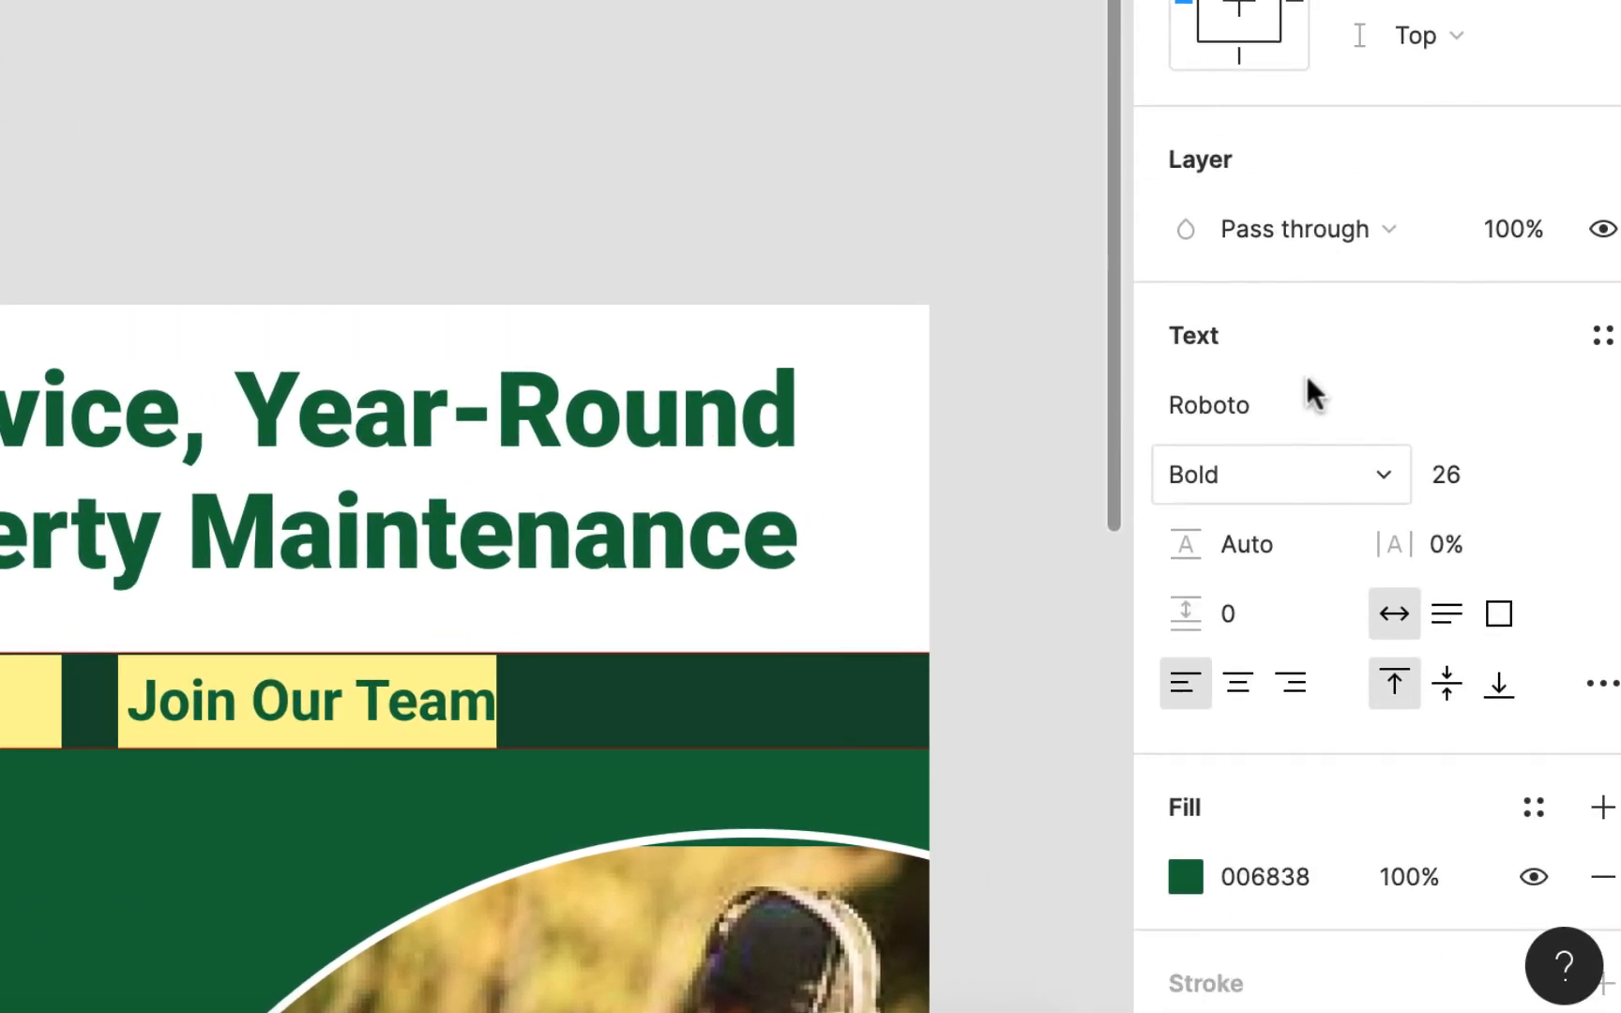
click(1245, 682)
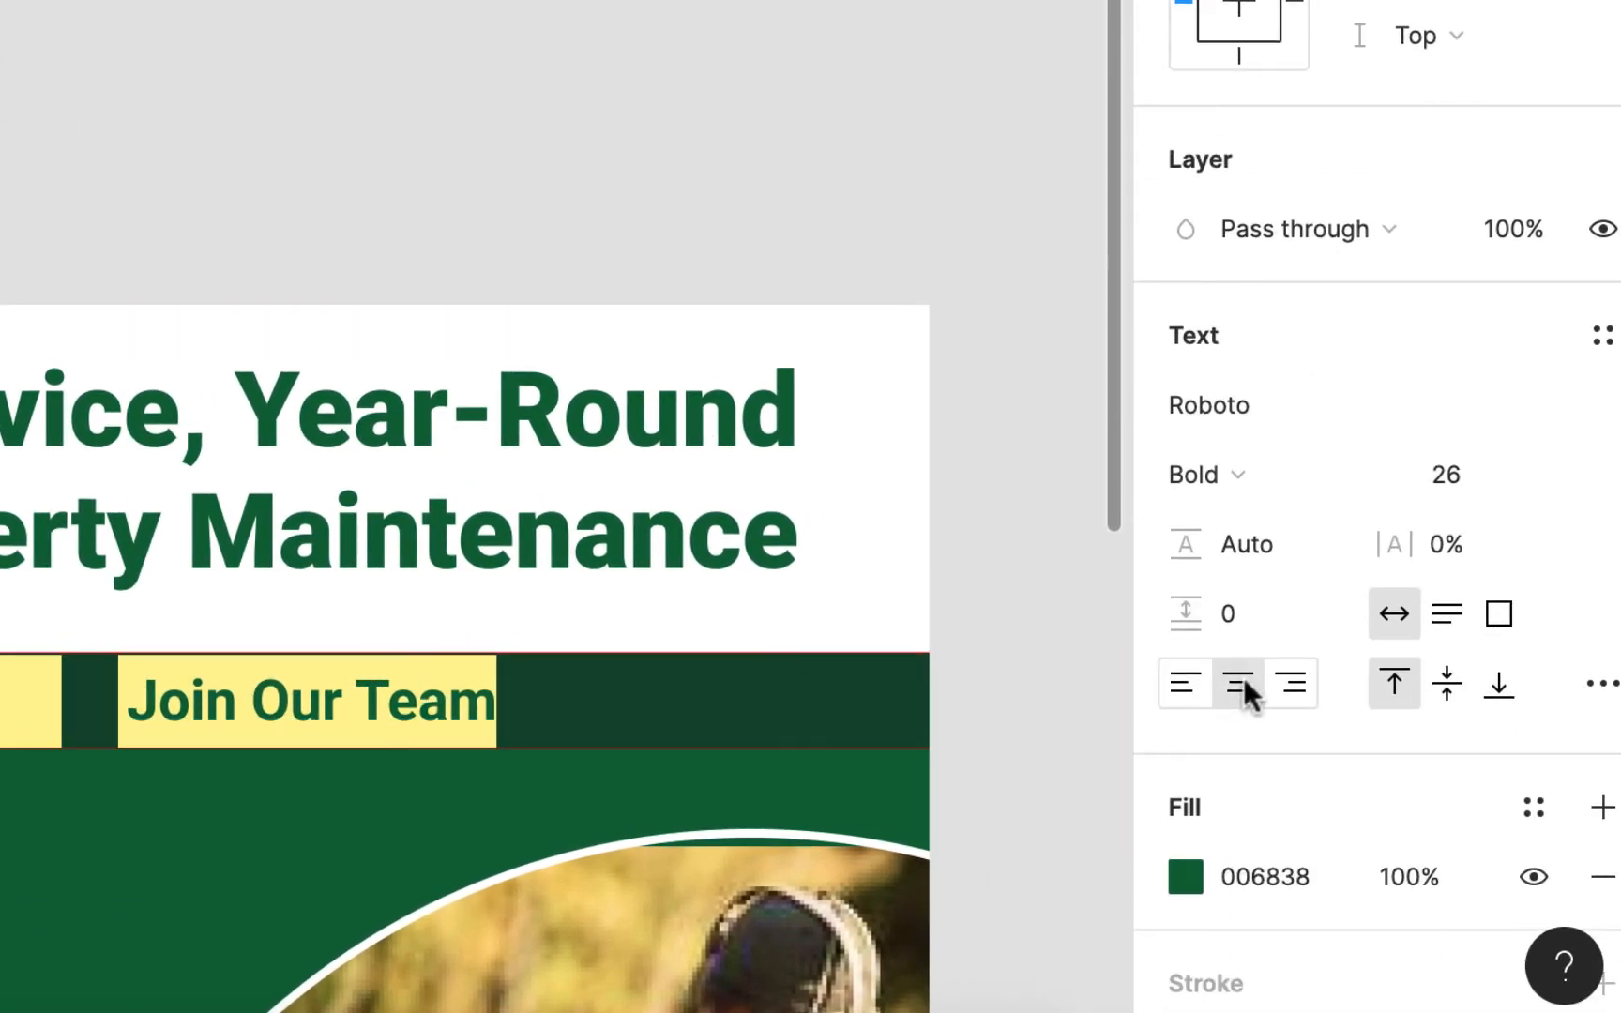
click(430, 711)
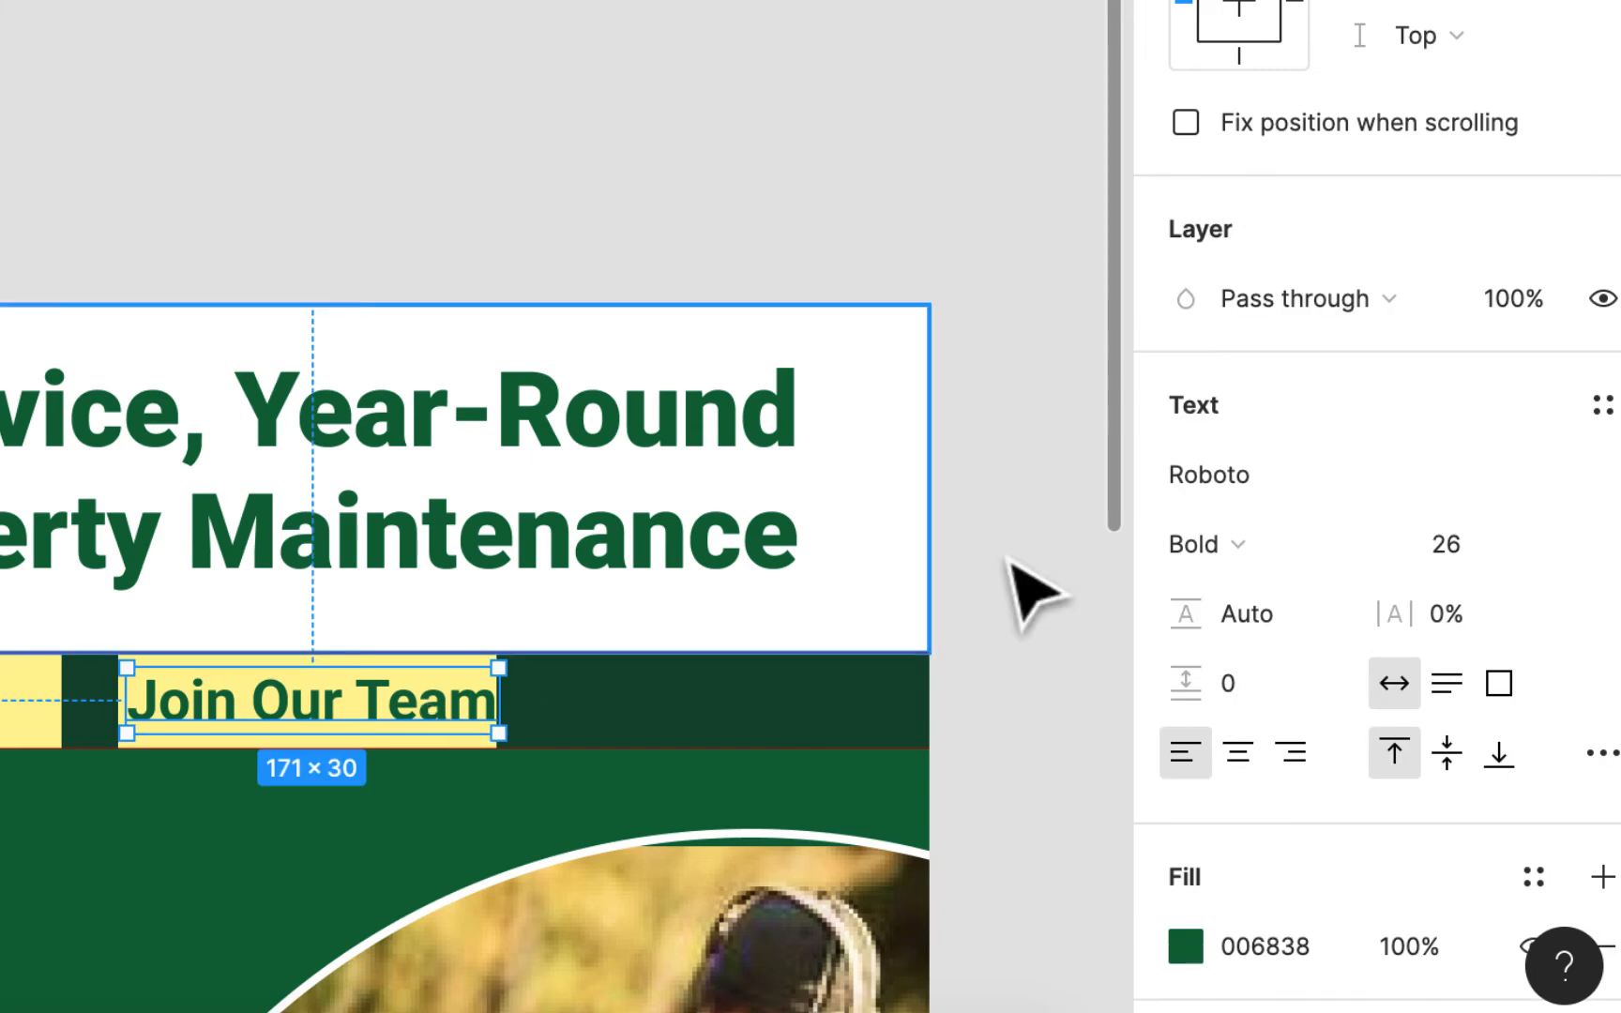
click(1240, 752)
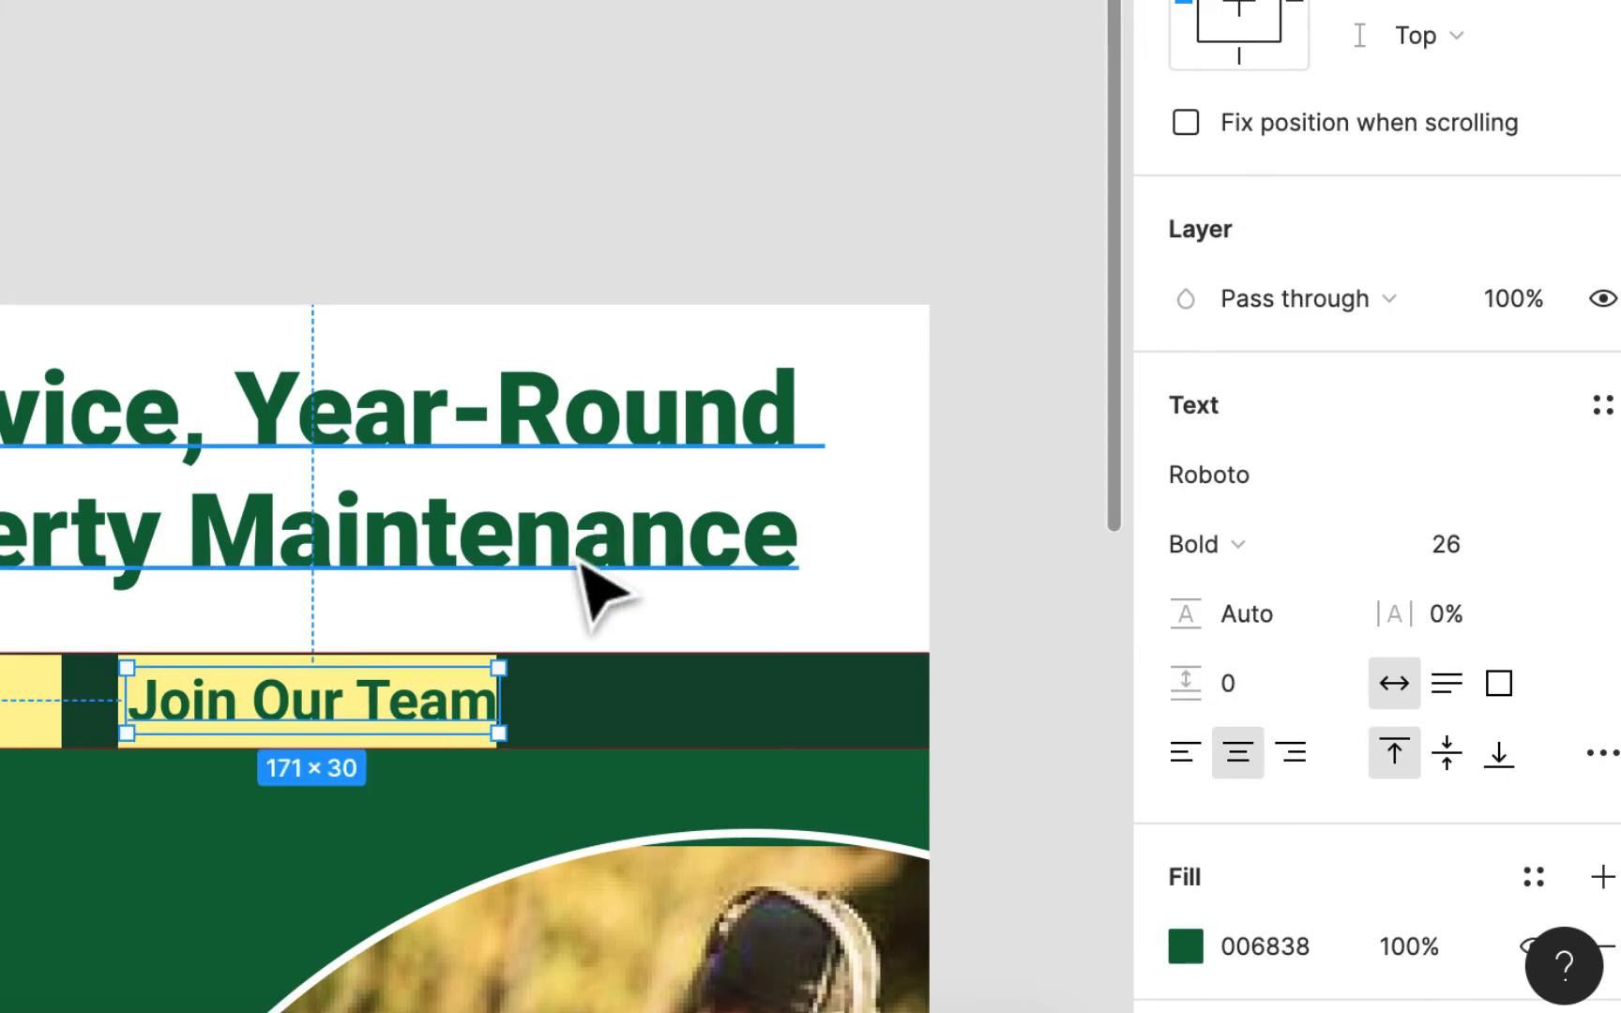
Set the text alignment of the "Service" nav label to center.
scroll(258, 152, left, 5)
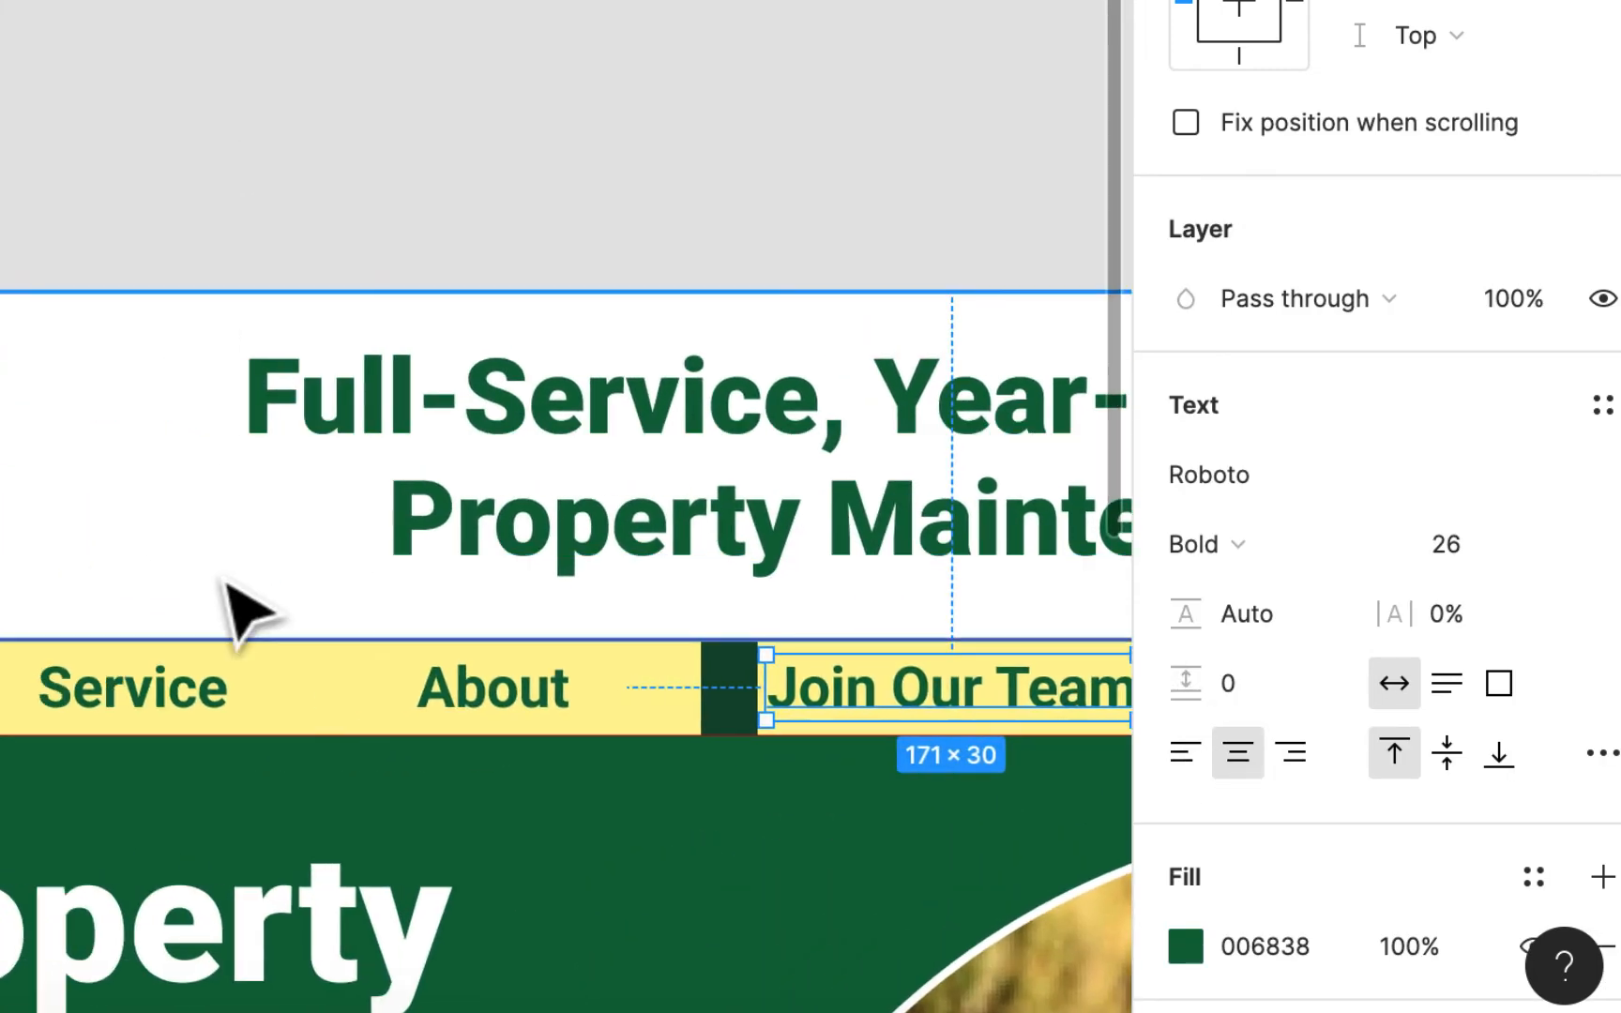
click(188, 703)
click(184, 696)
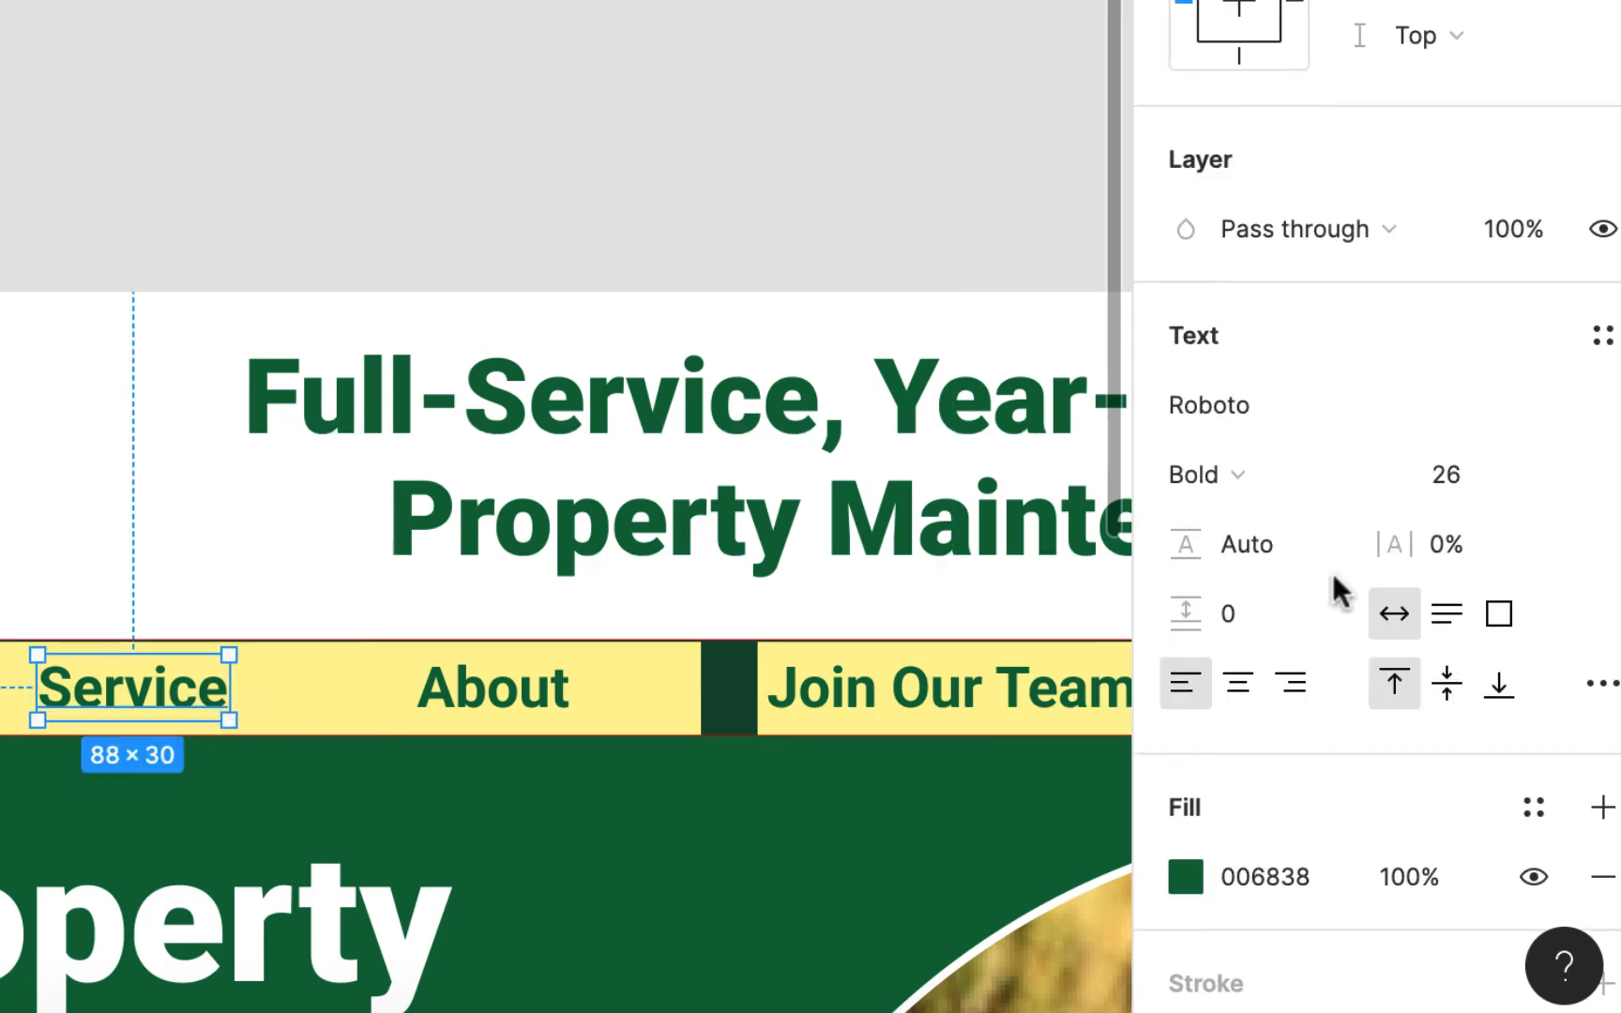
click(1238, 683)
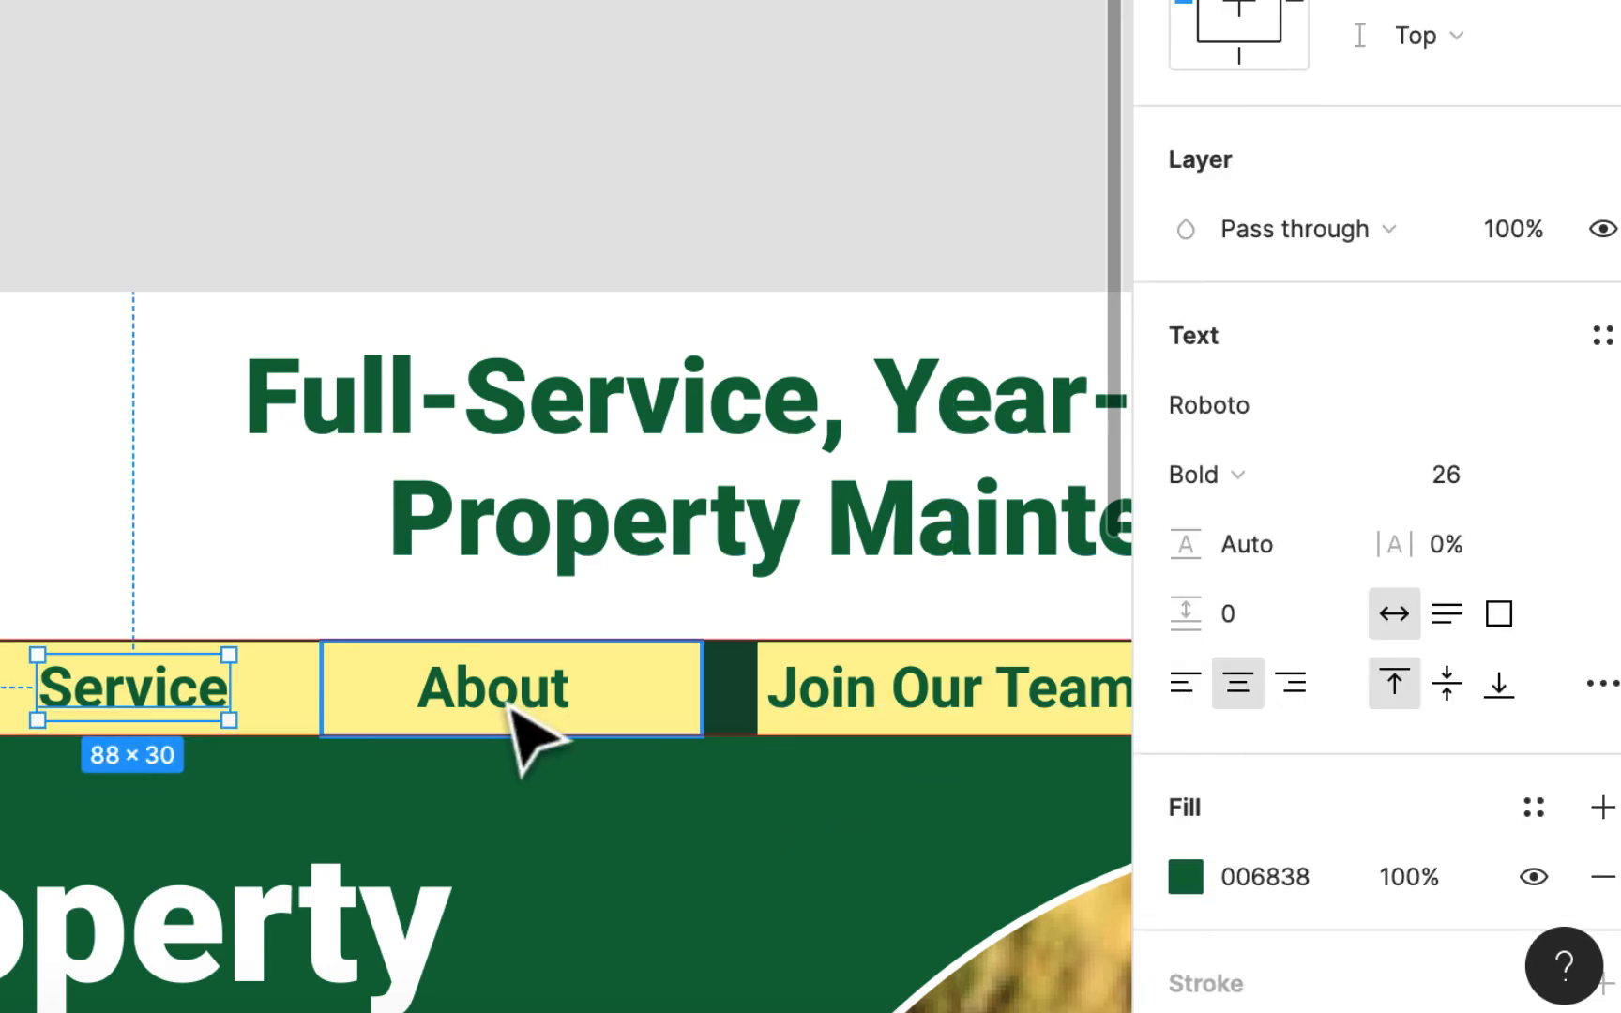
Center the "About" label horizontally on its yellow rectangle.
click(521, 710)
click(519, 701)
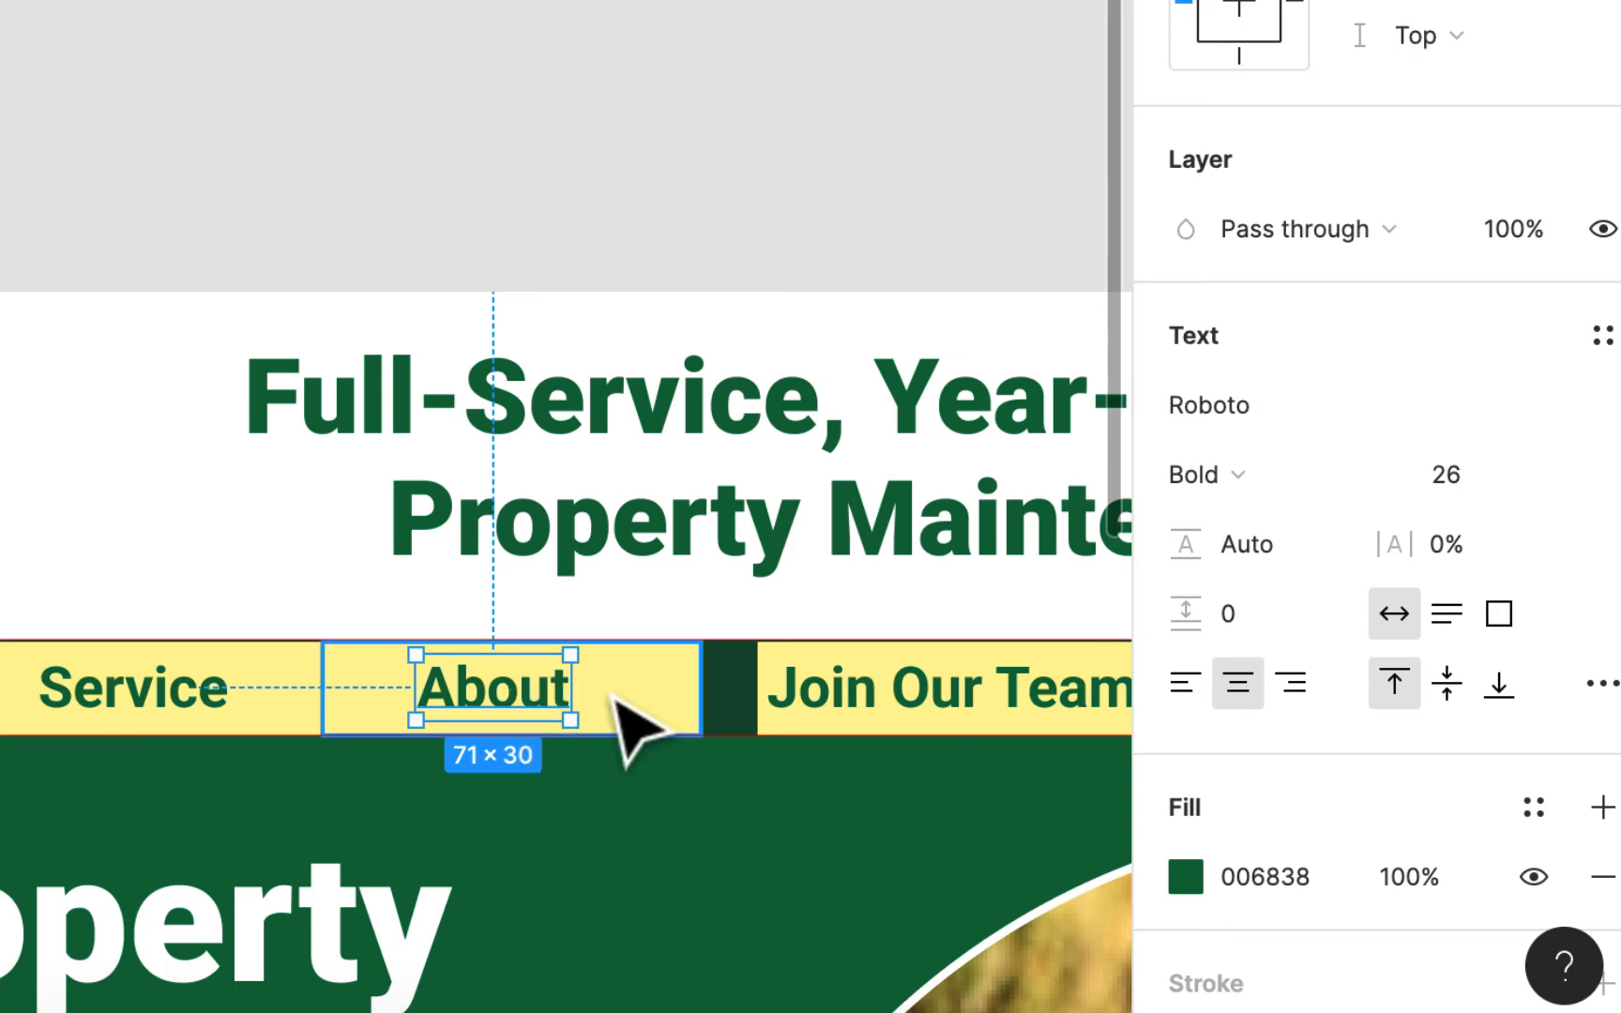
shift+click(614, 698)
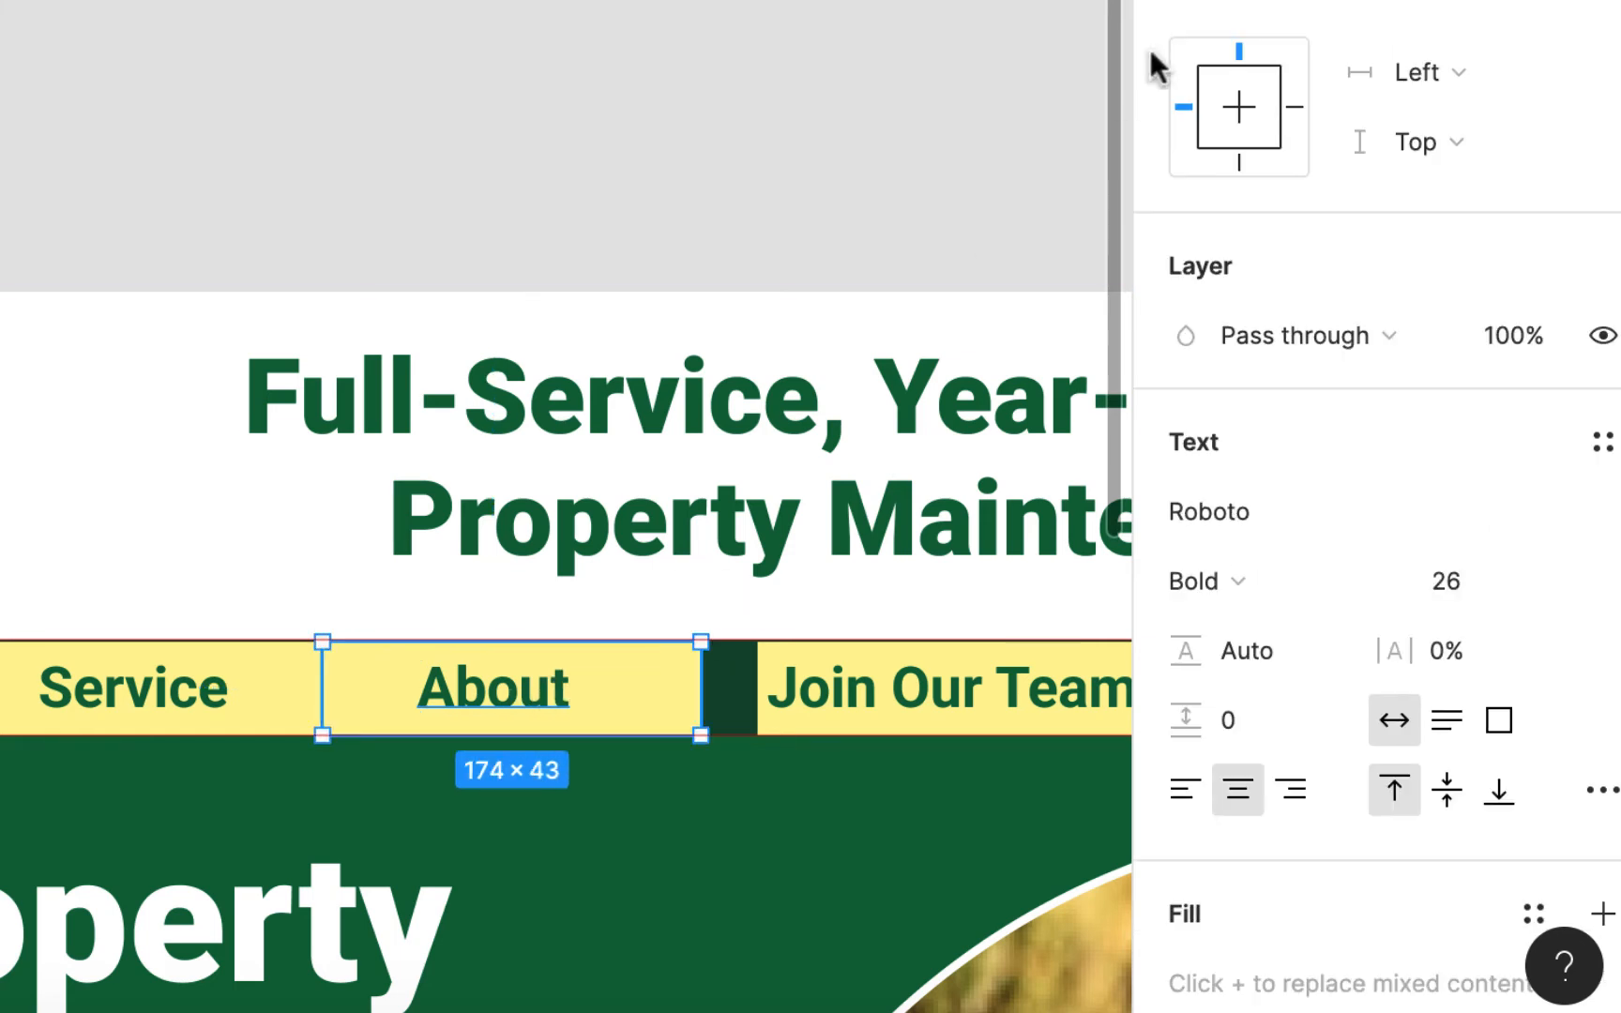
scroll(1322, 171, up, 4)
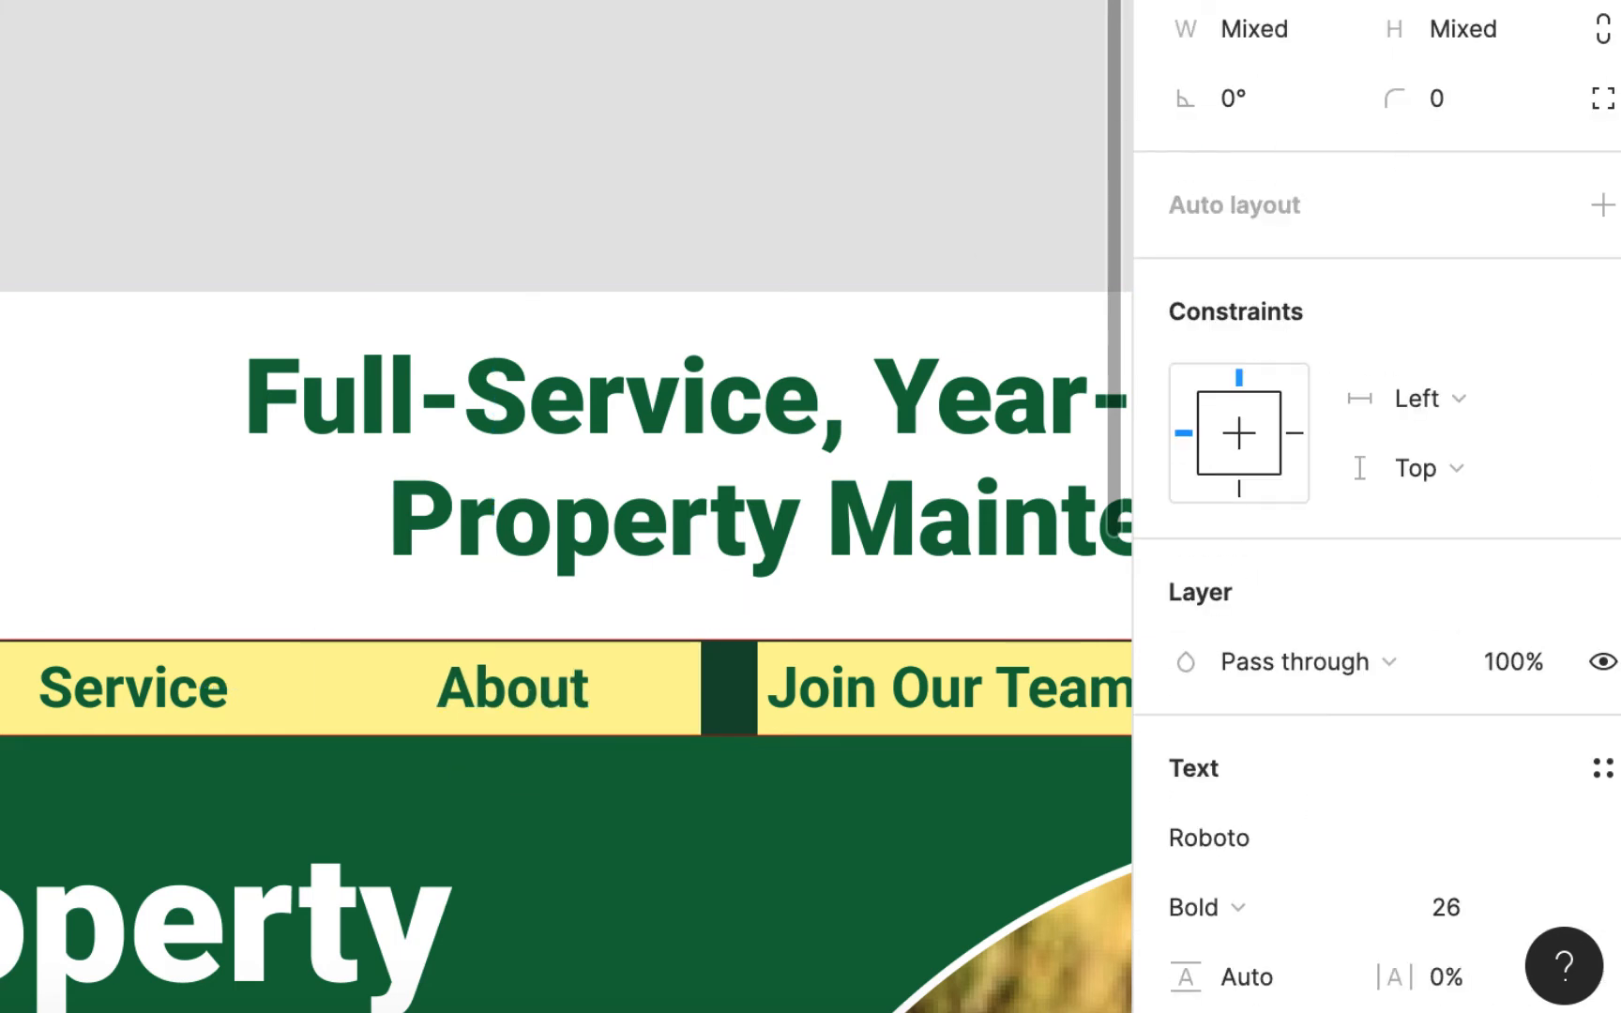
Widen the yellow rectangle behind "Join Our Team" to 219 px, starting flush with the "About" button and leaving padding on both sides of the label.
scroll(771, 748, right, 15)
scroll(751, 724, left, 10)
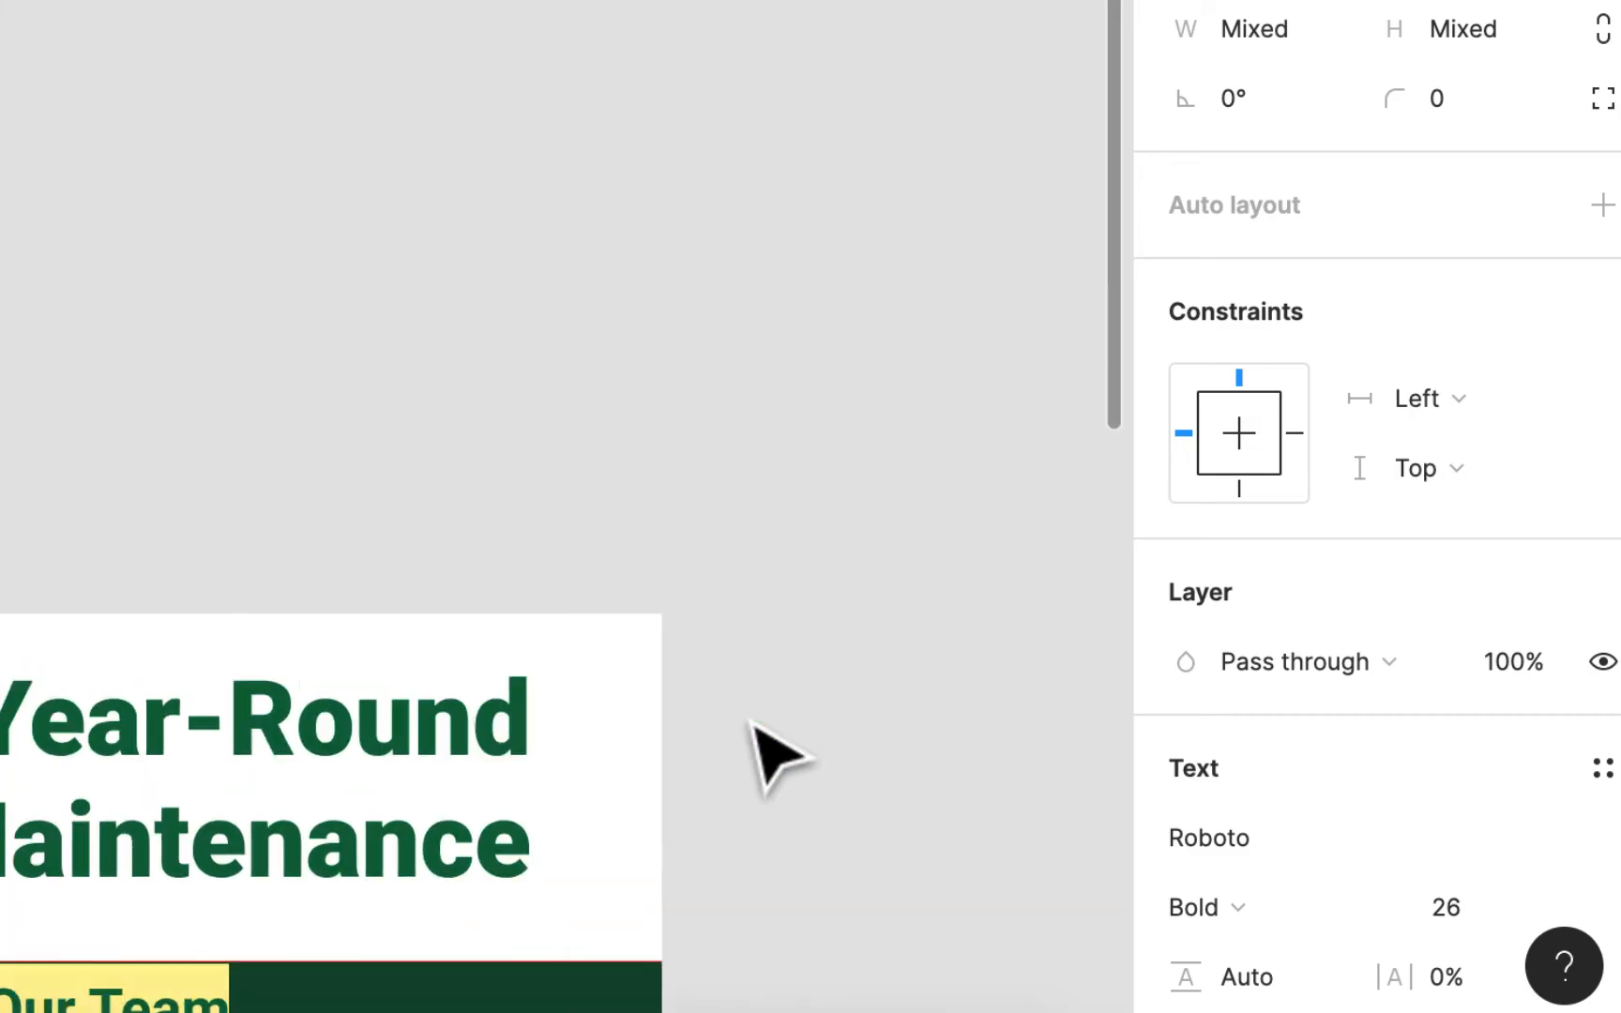
double_click(327, 297)
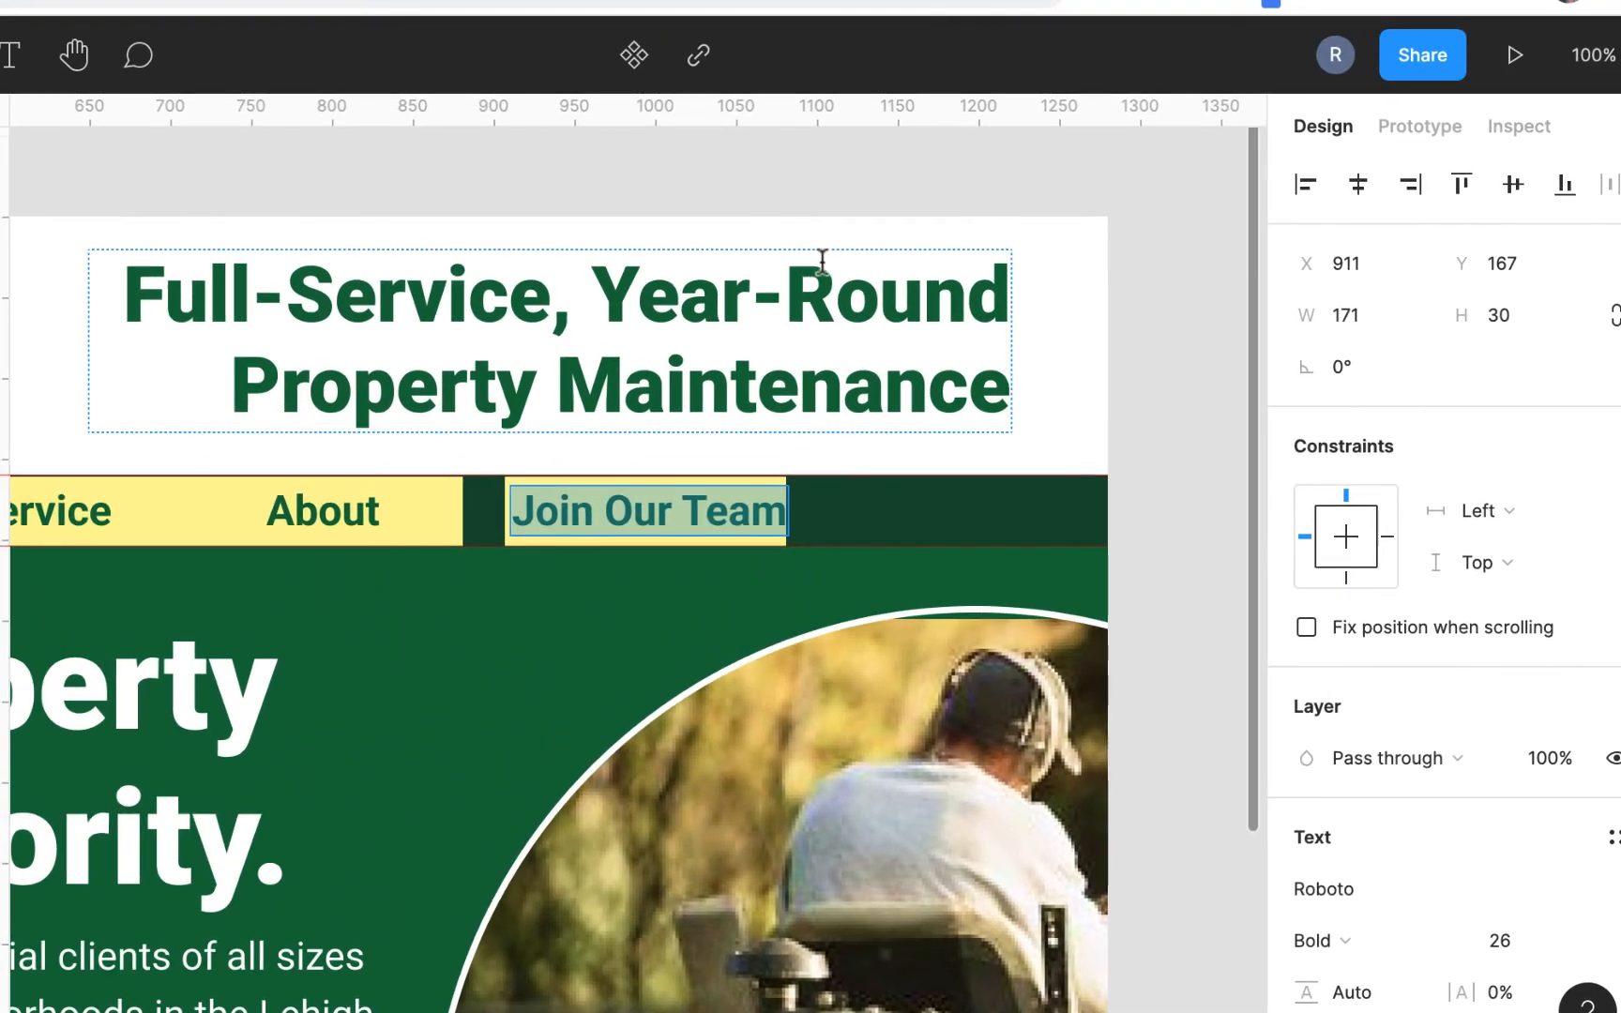
key(Escape)
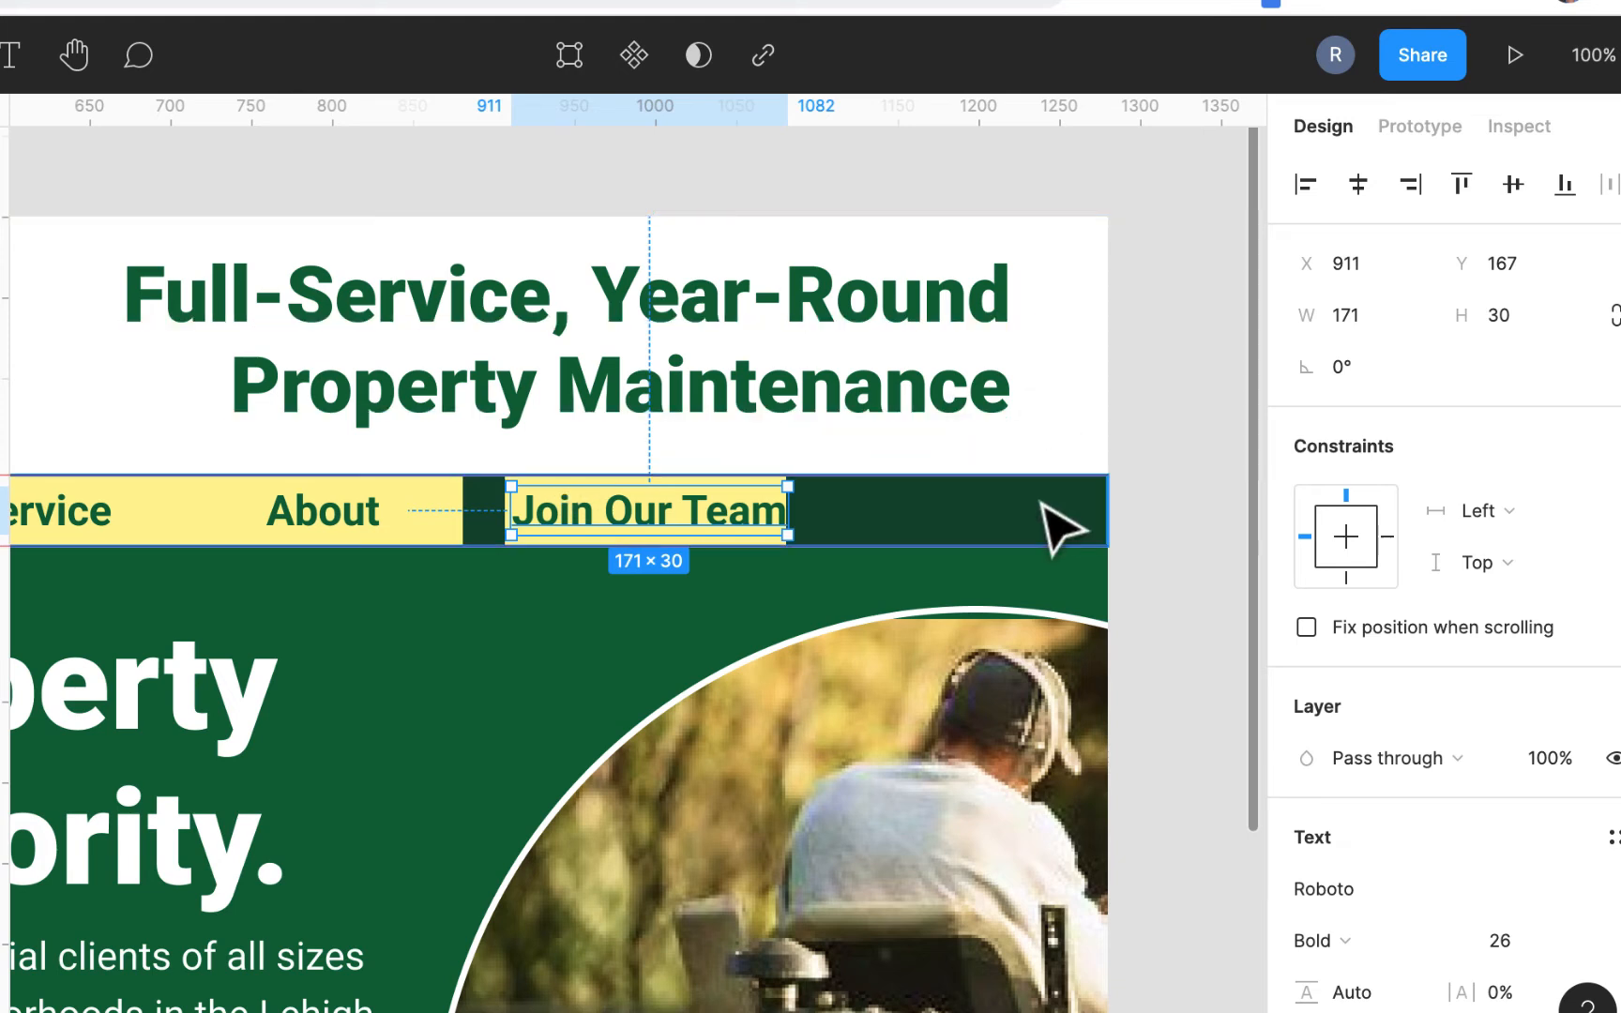
click(1177, 562)
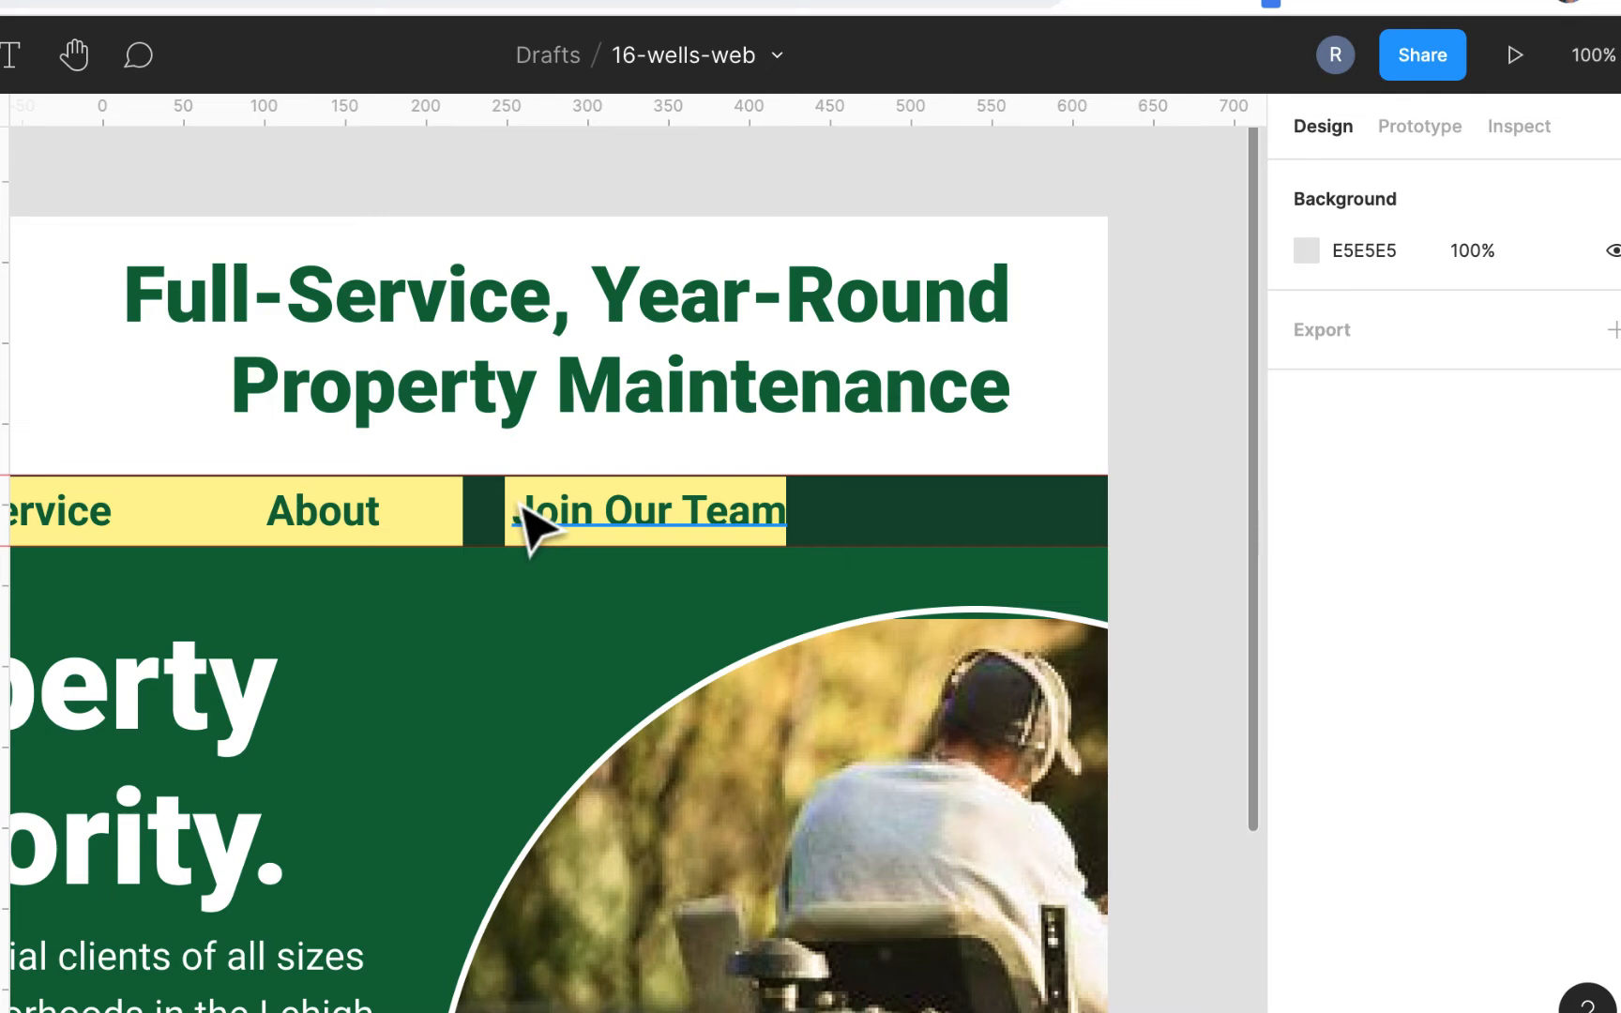
click(522, 506)
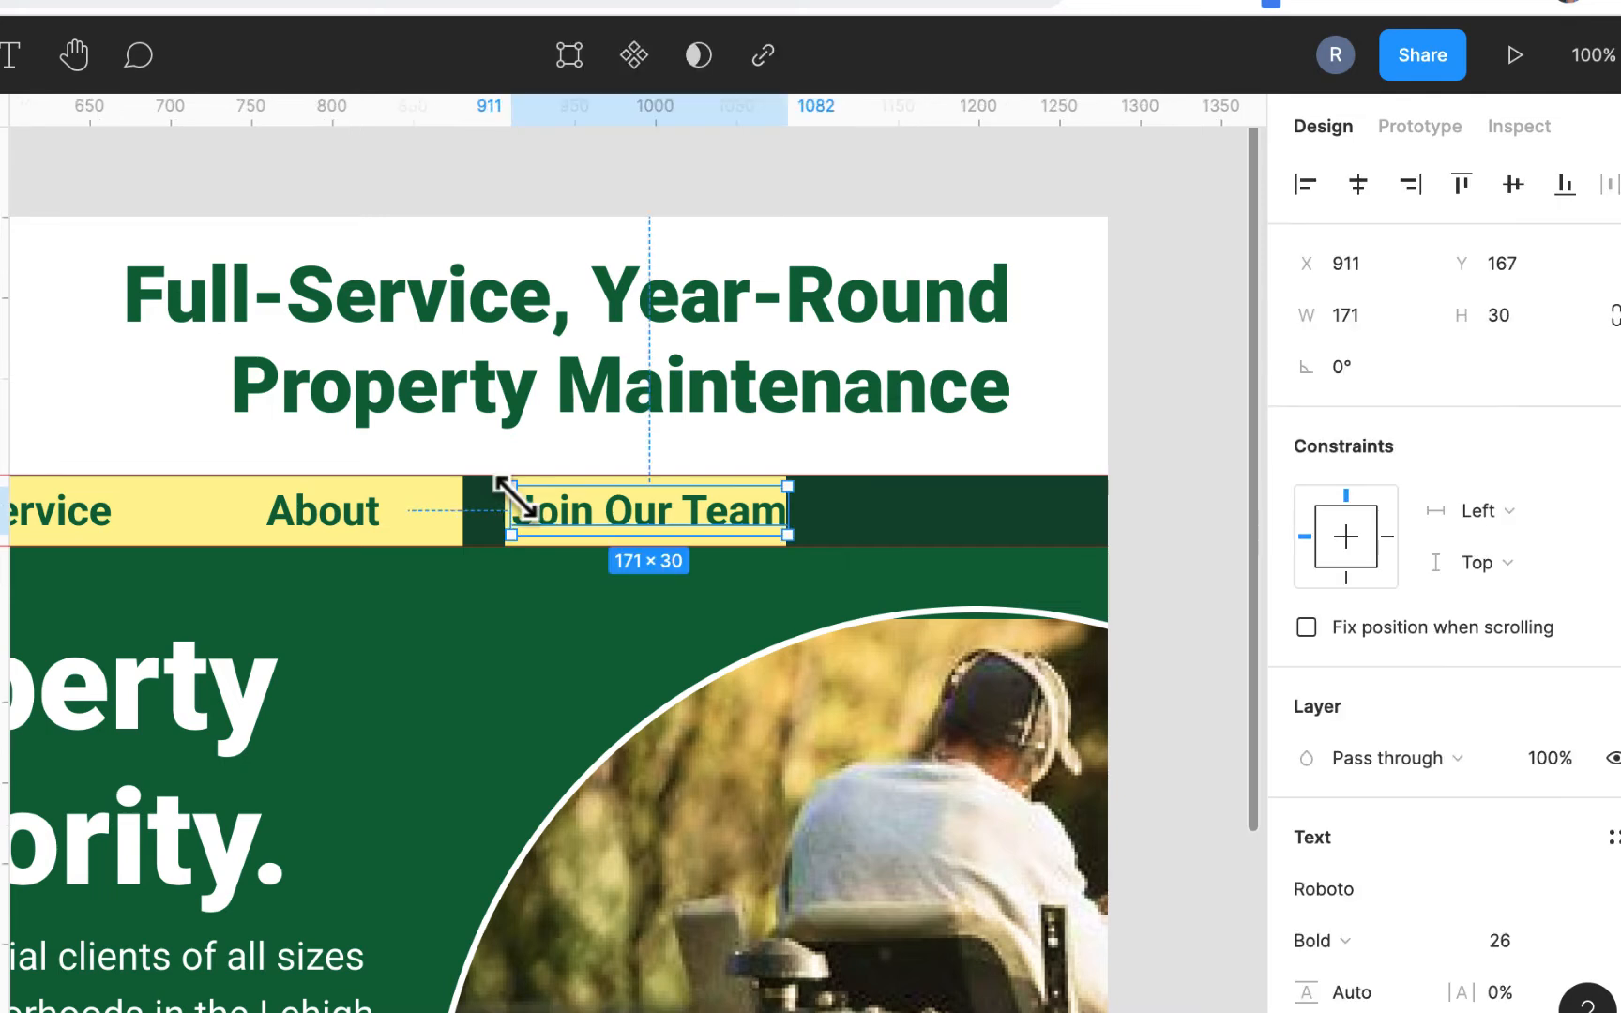
click(567, 549)
click(550, 340)
click(645, 512)
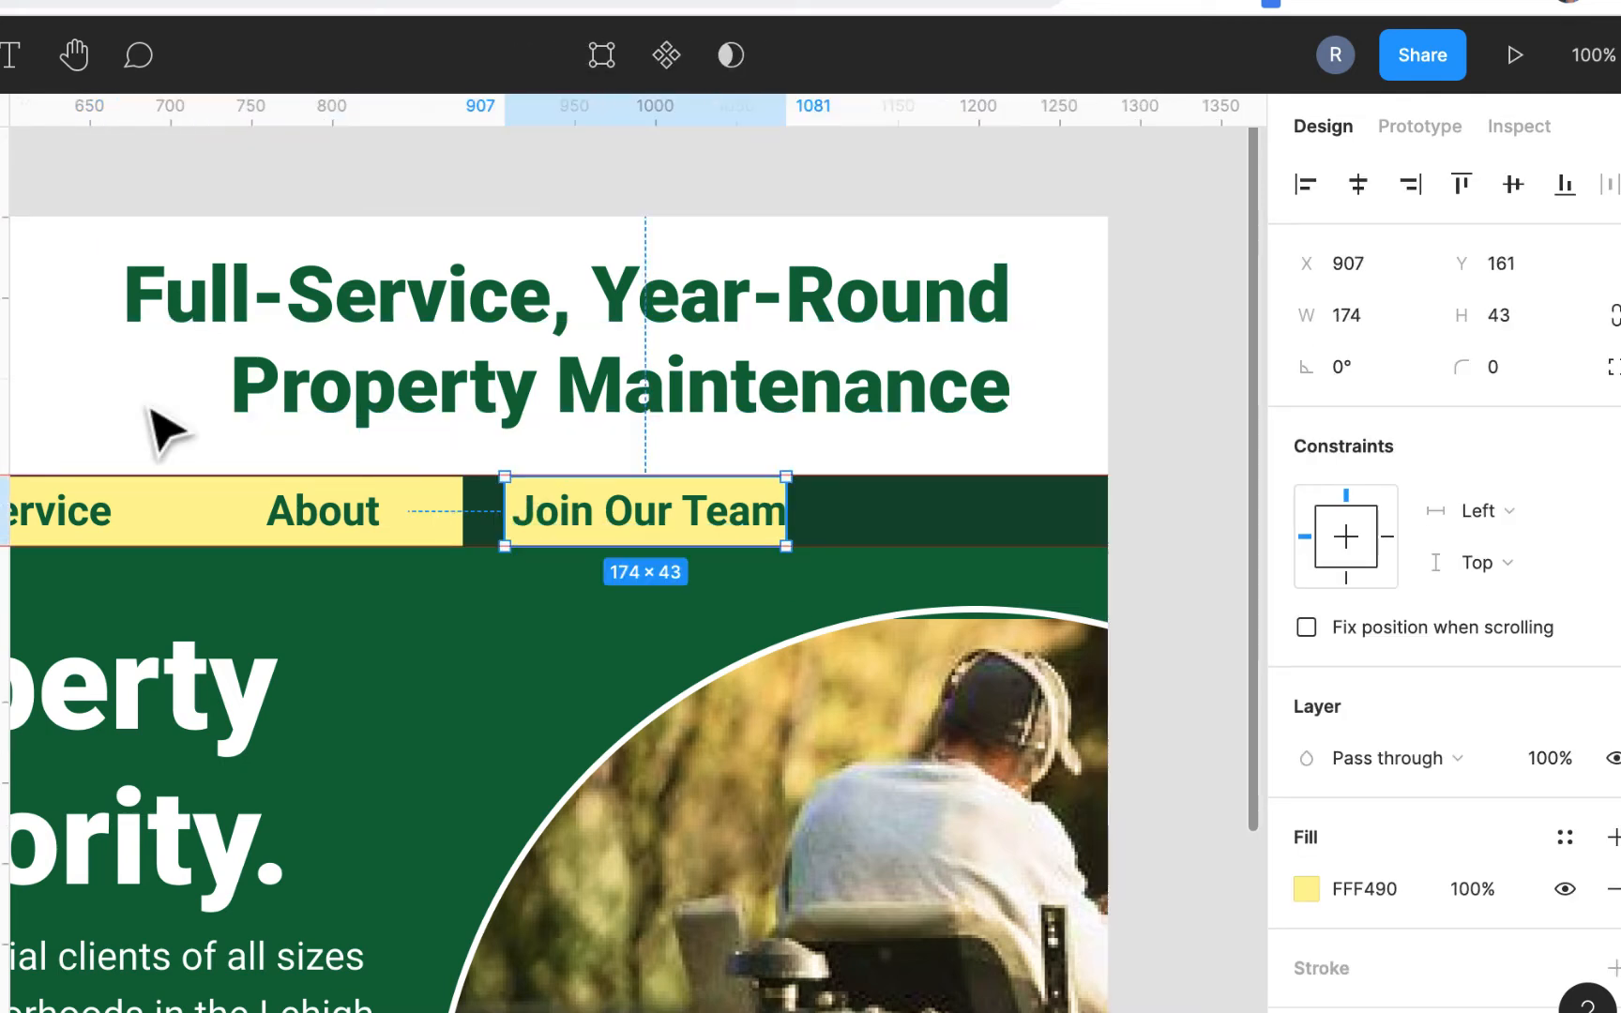
drag(499, 545, 461, 550)
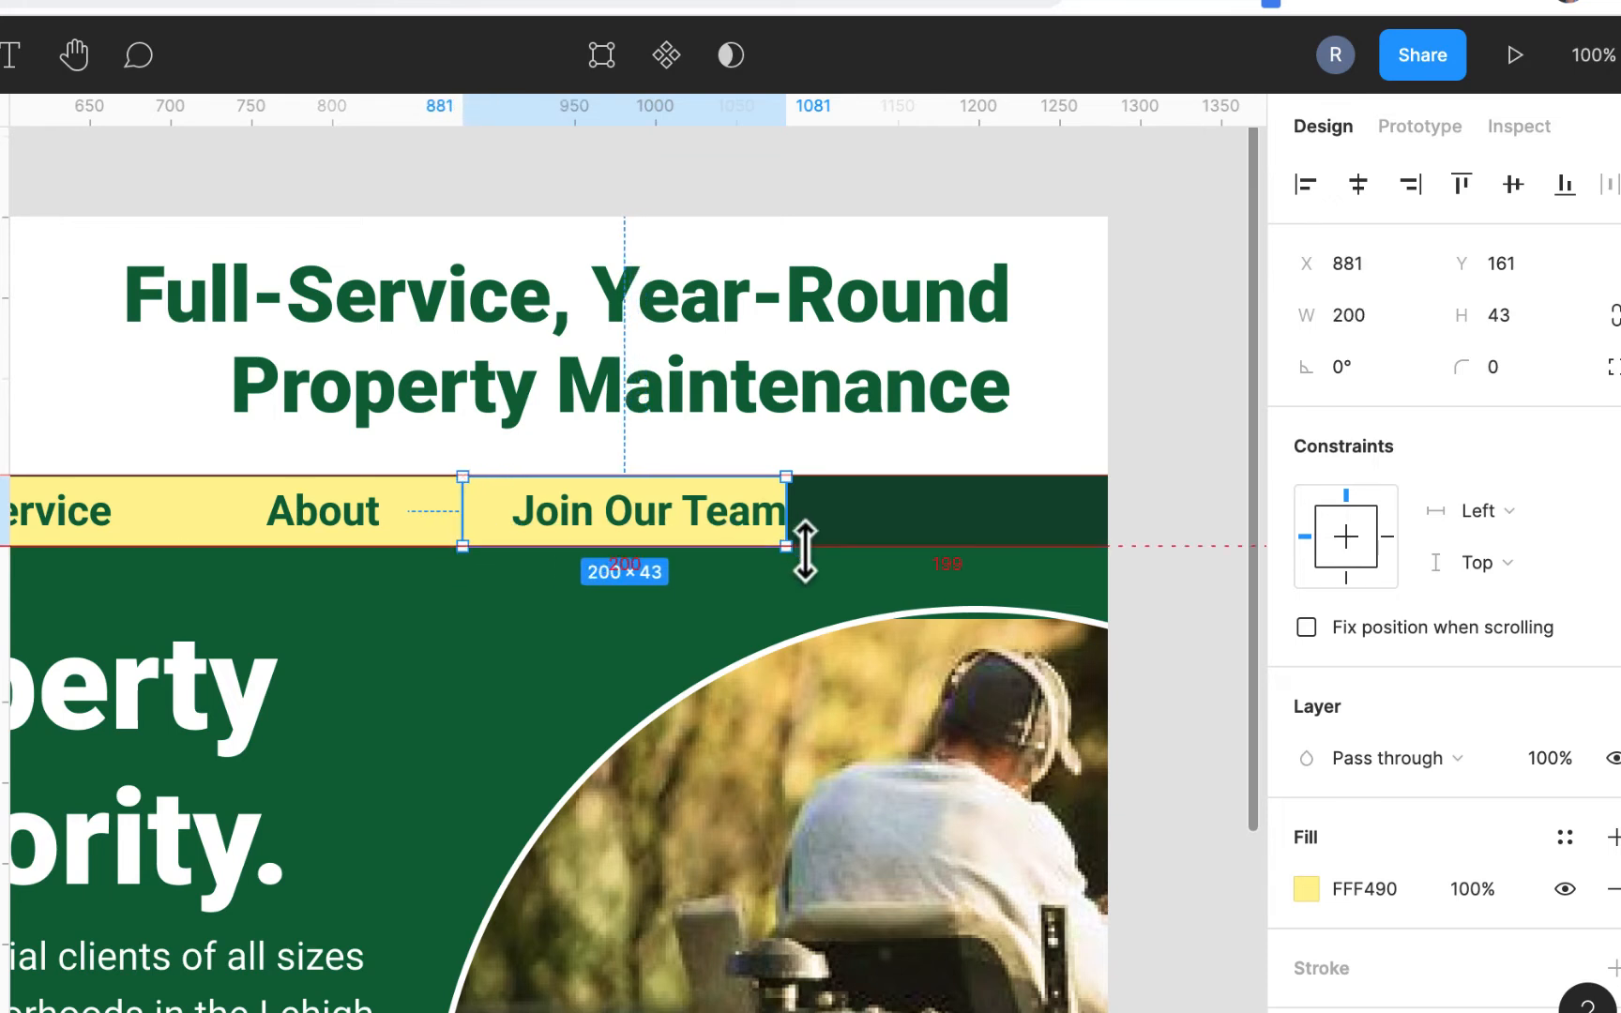
drag(785, 553, 816, 554)
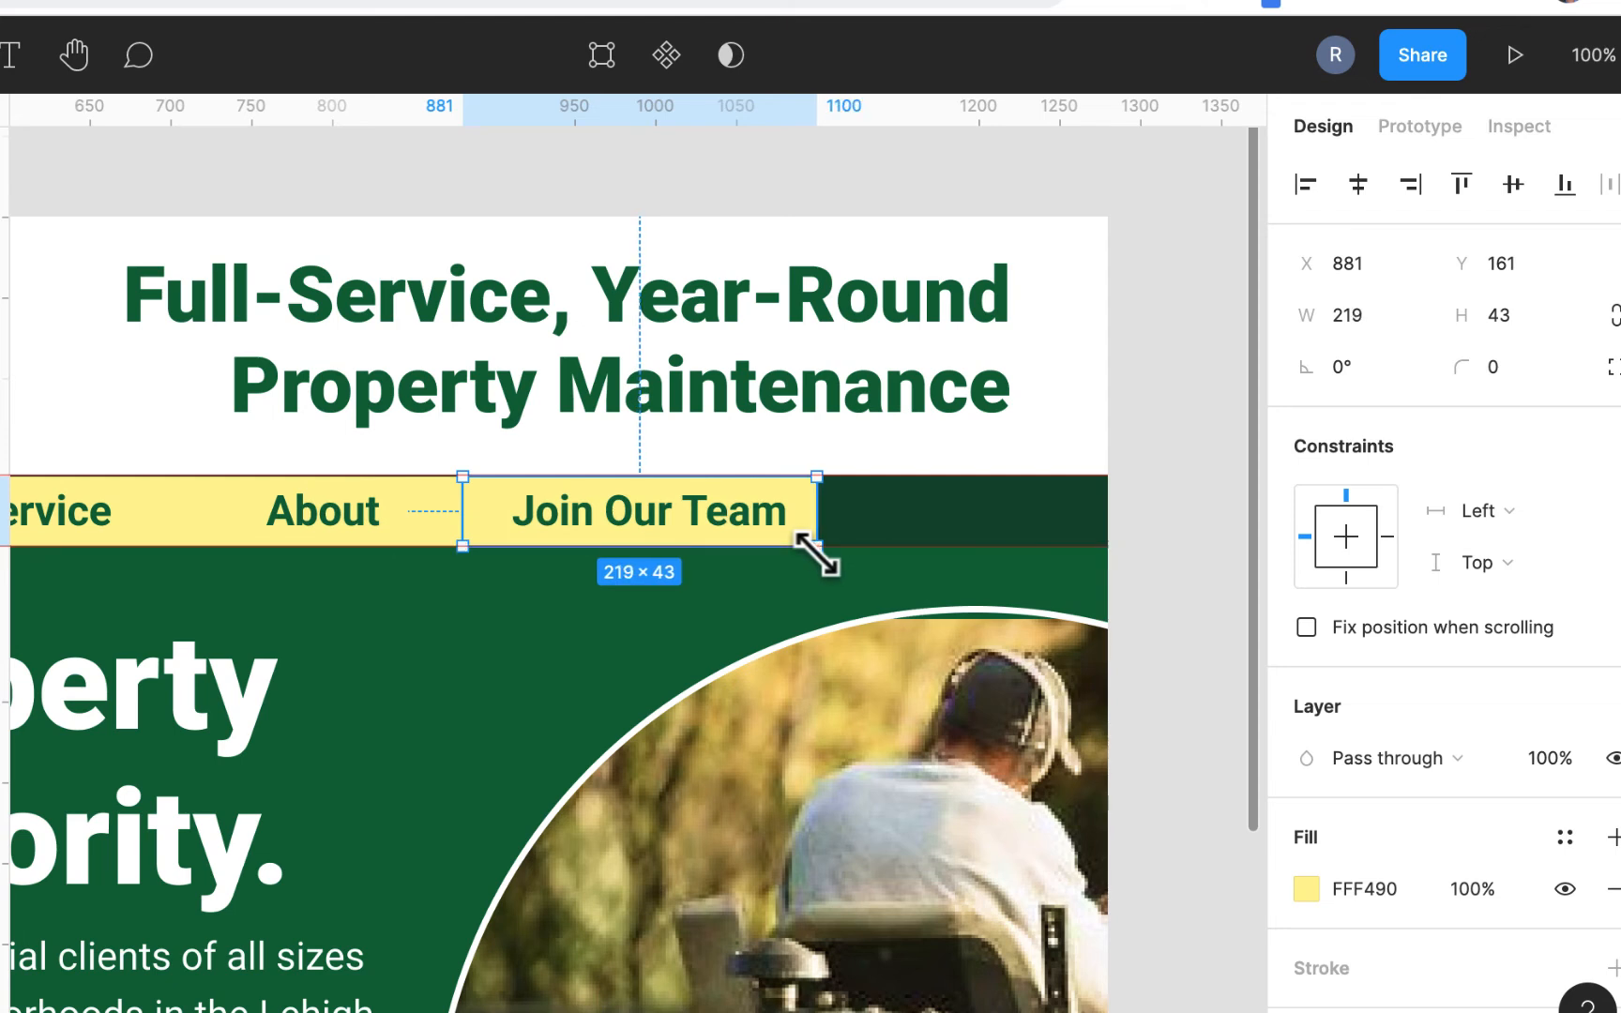
click(1151, 398)
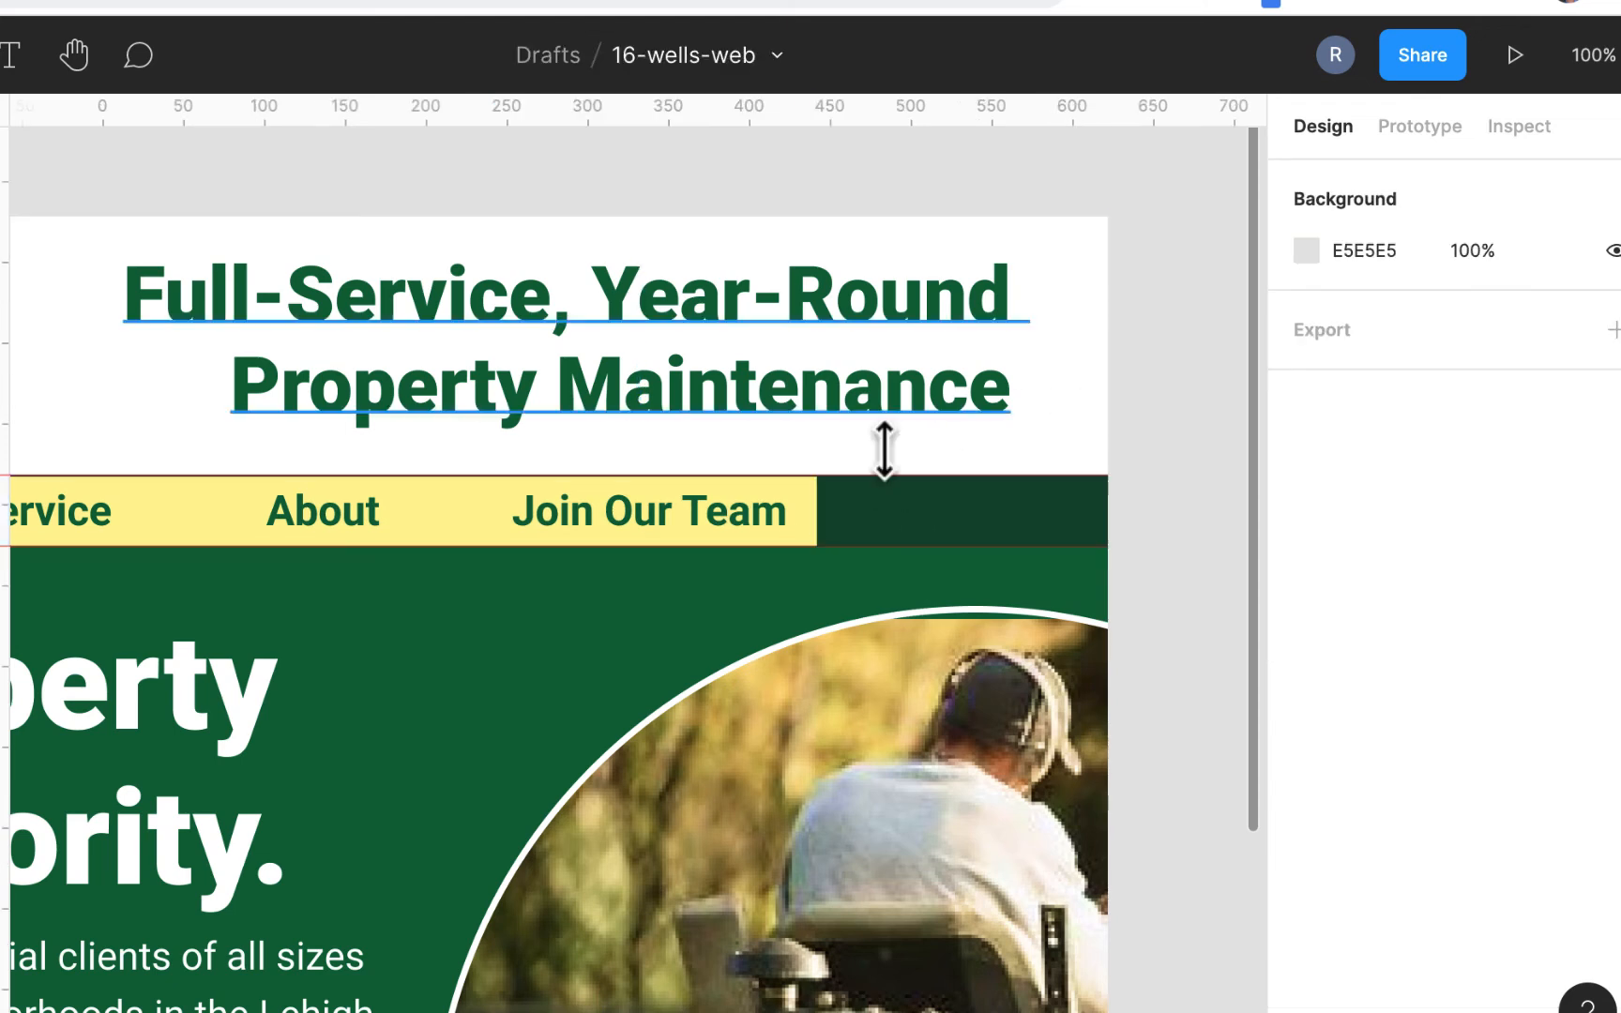
Center the "Join Our Team" label horizontally on its yellow rectangle and group the two objects.
click(702, 525)
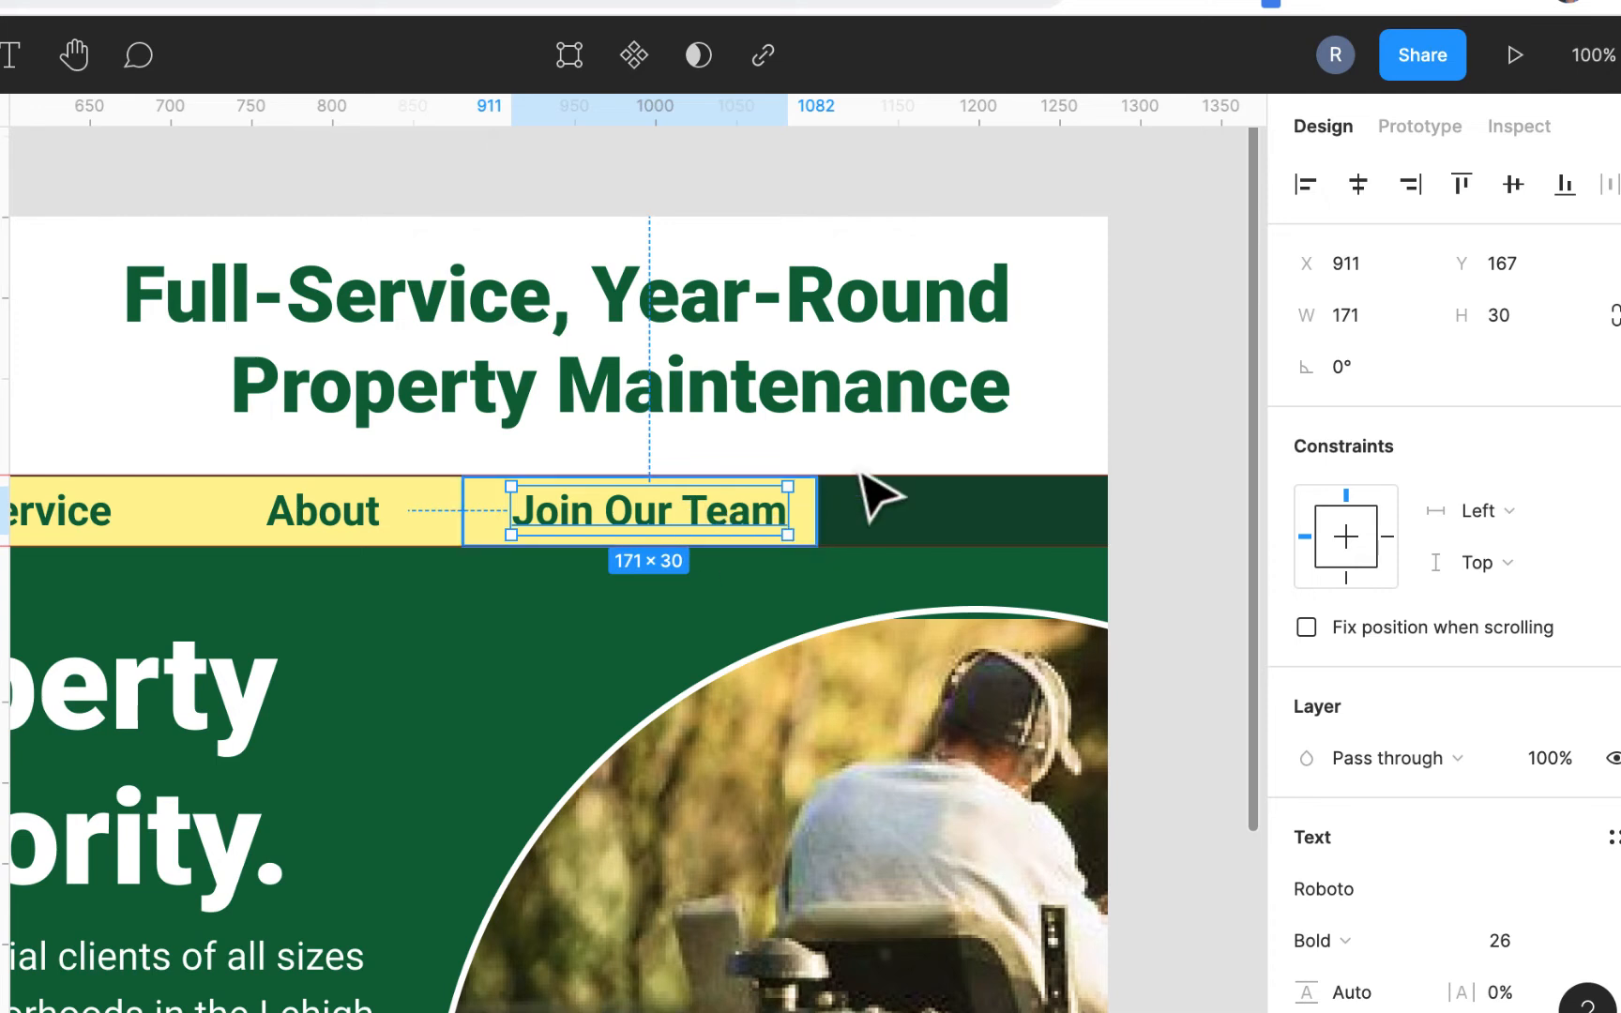
shift+click(789, 535)
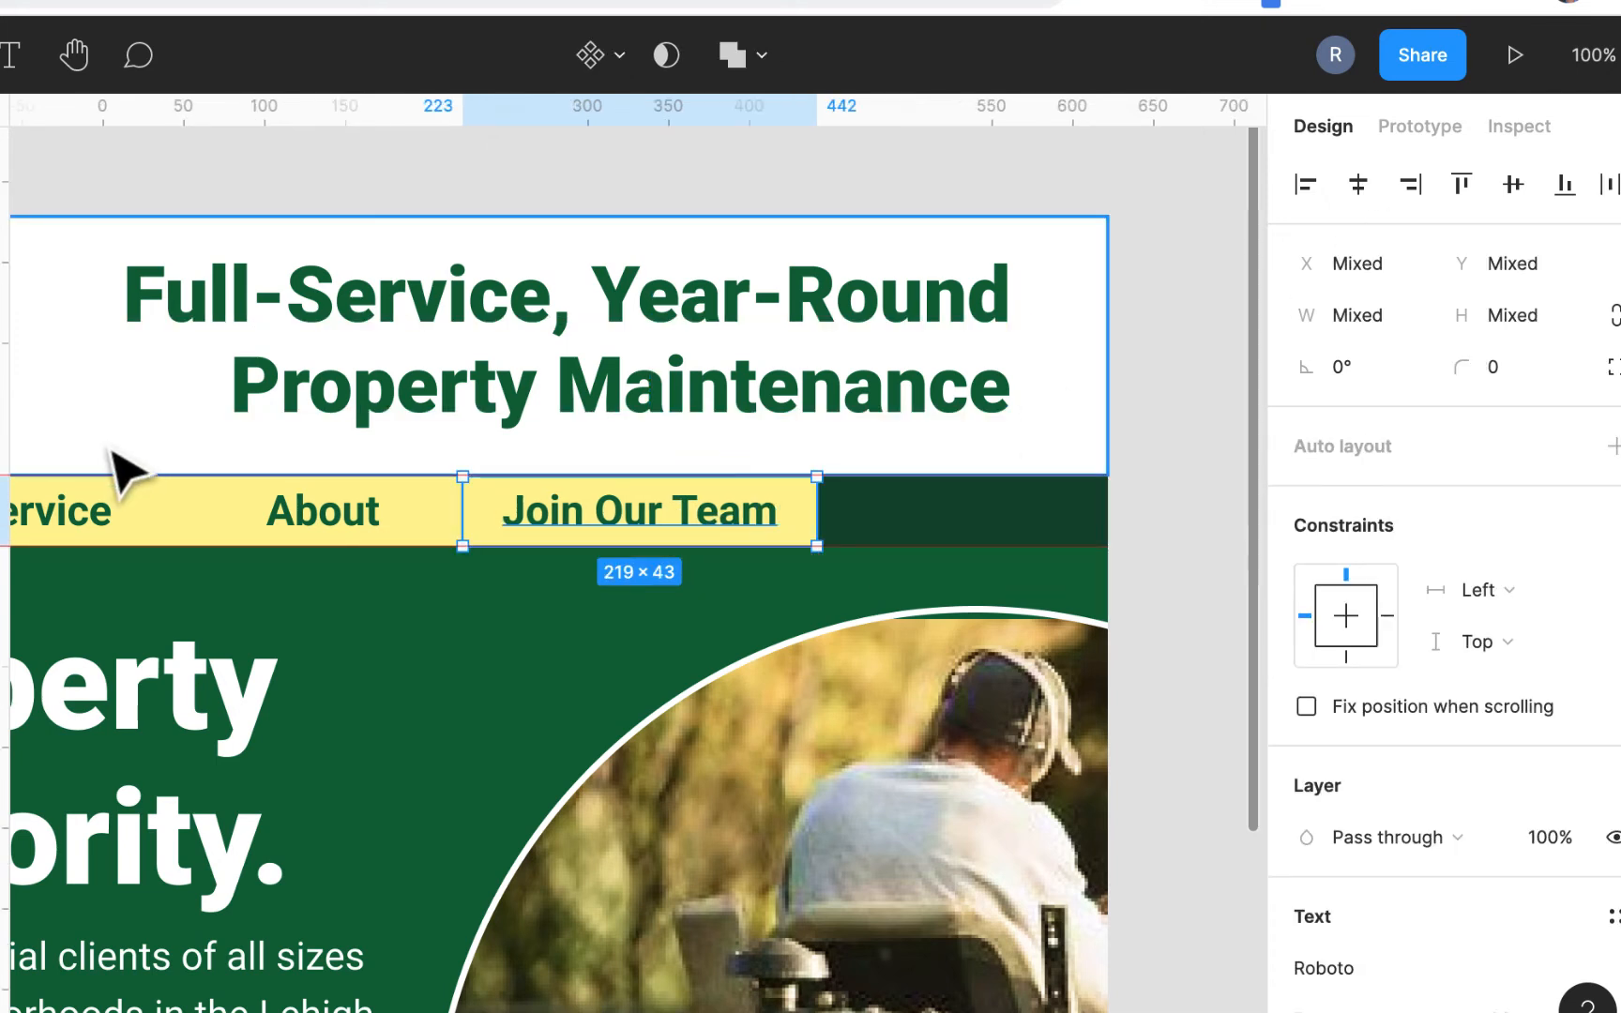
key(ctrl+g)
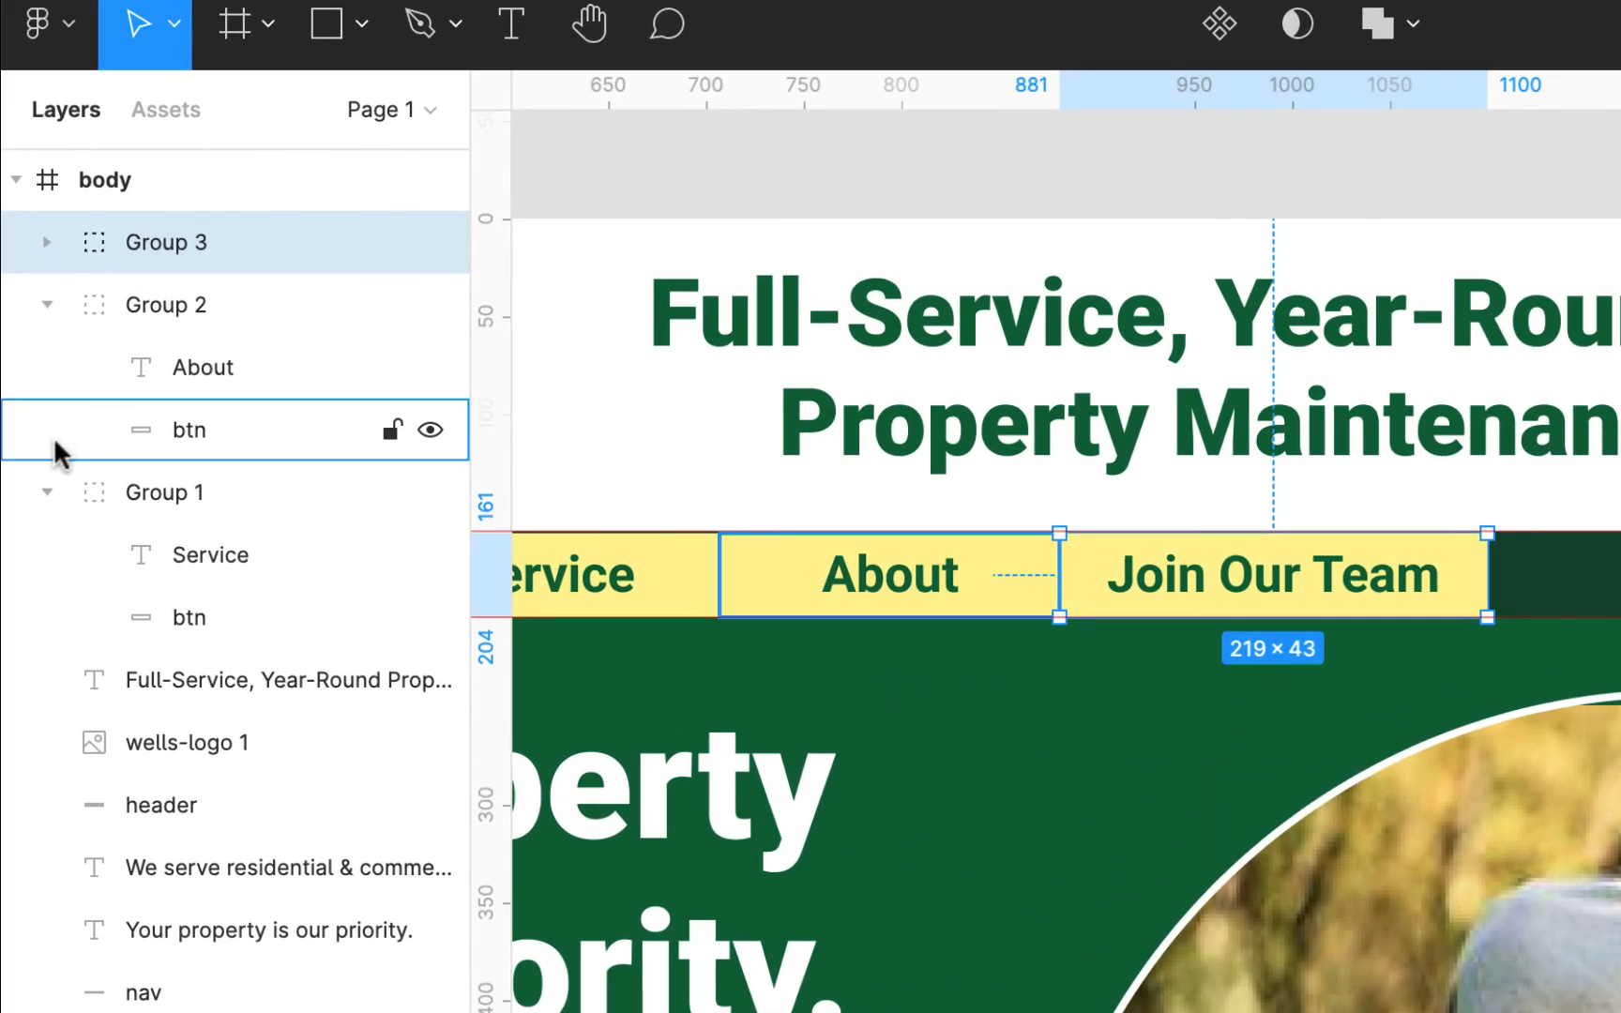
Duplicate the "About" button group and place the copy in the nav bar to the right of "Join Our Team".
scroll(1143, 506, left, 5)
scroll(1143, 514, up, 2)
scroll(1144, 514, right, 8)
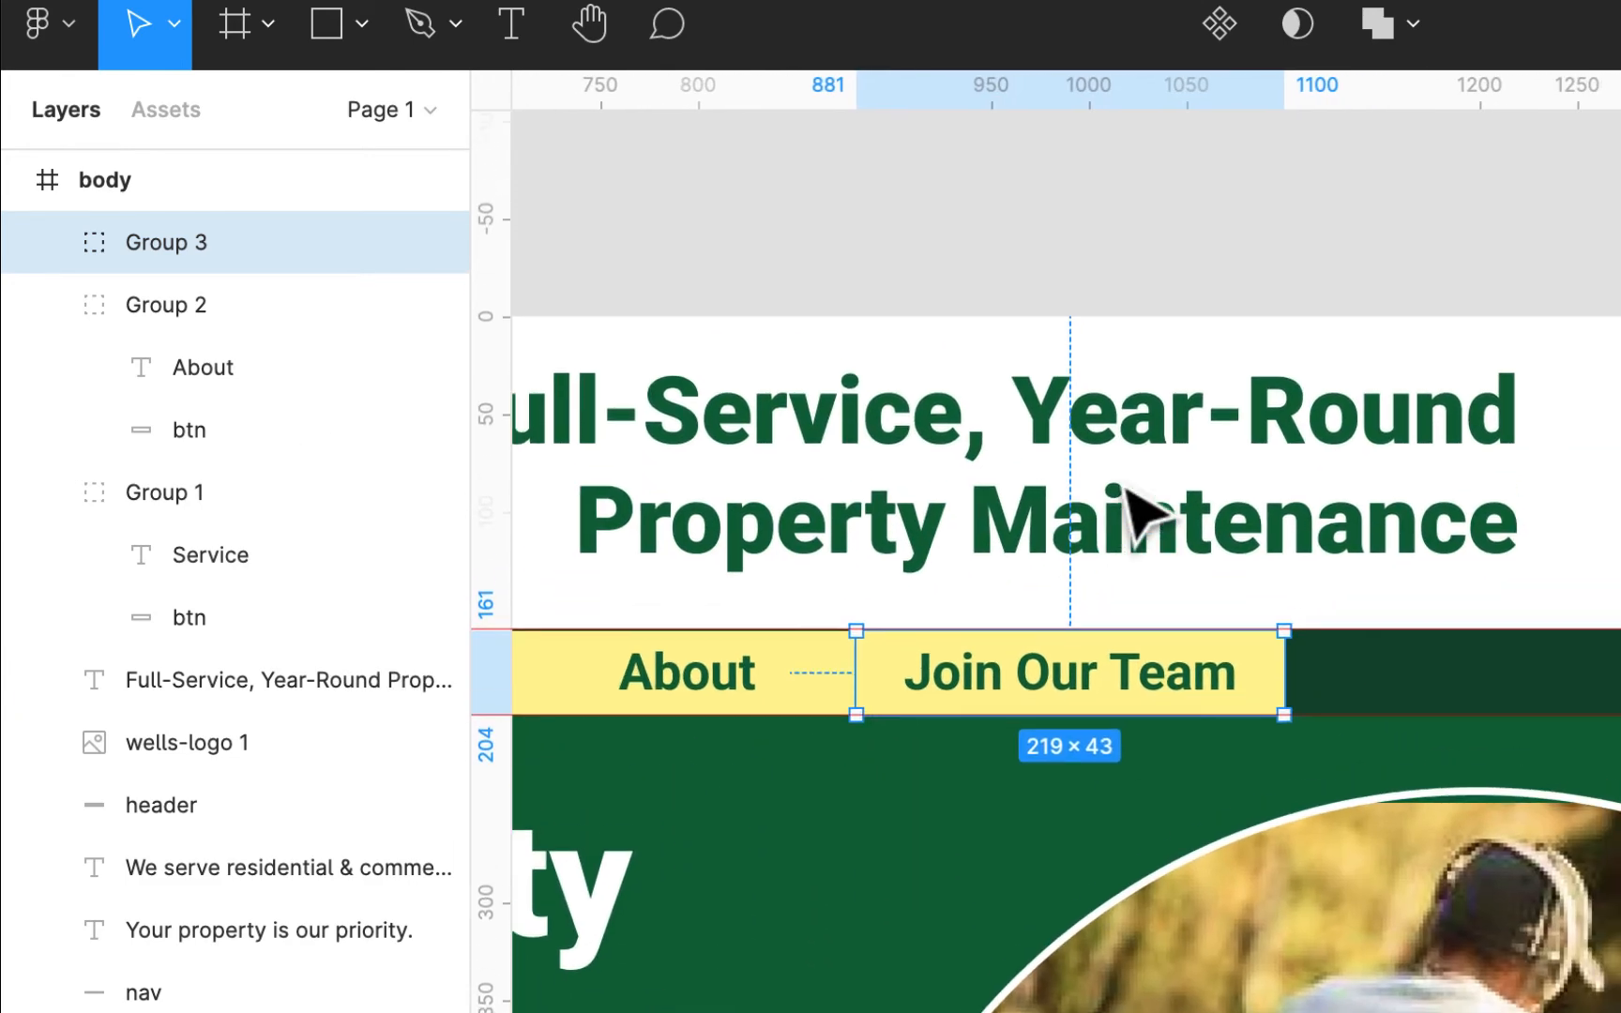
scroll(1284, 619, left, 10)
scroll(1285, 619, down, 1)
click(1293, 668)
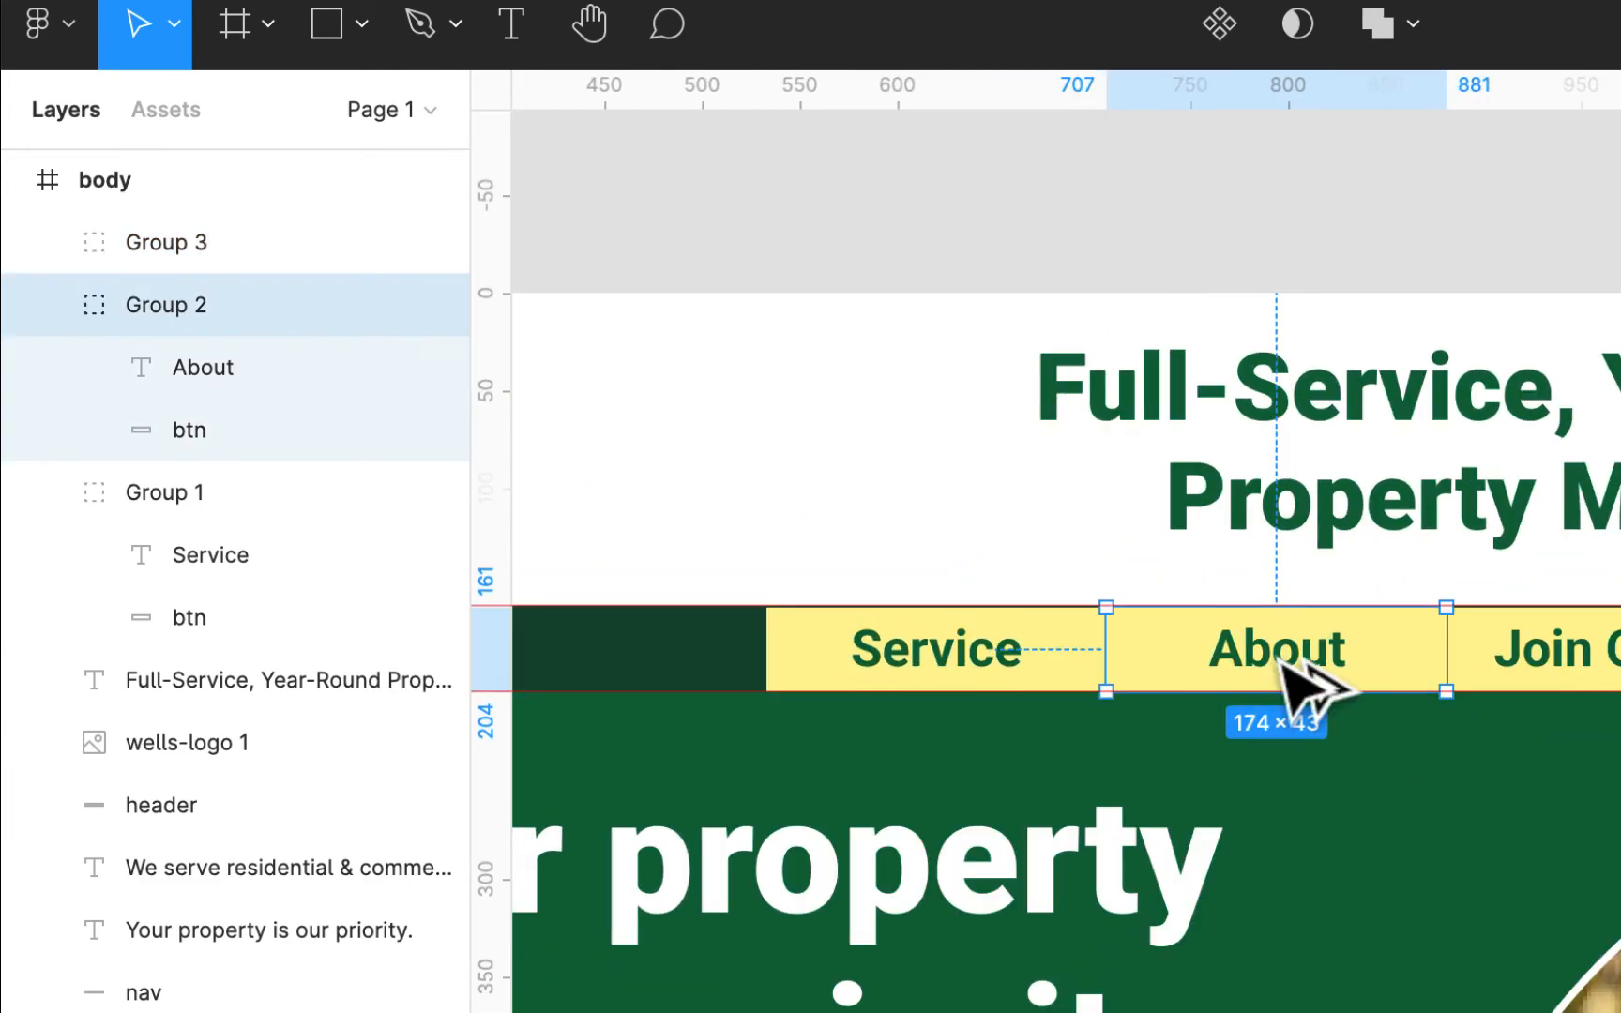
alt+drag(1279, 661, 1619, 660)
scroll(1066, 560, right, 20)
scroll(1066, 560, down, 1)
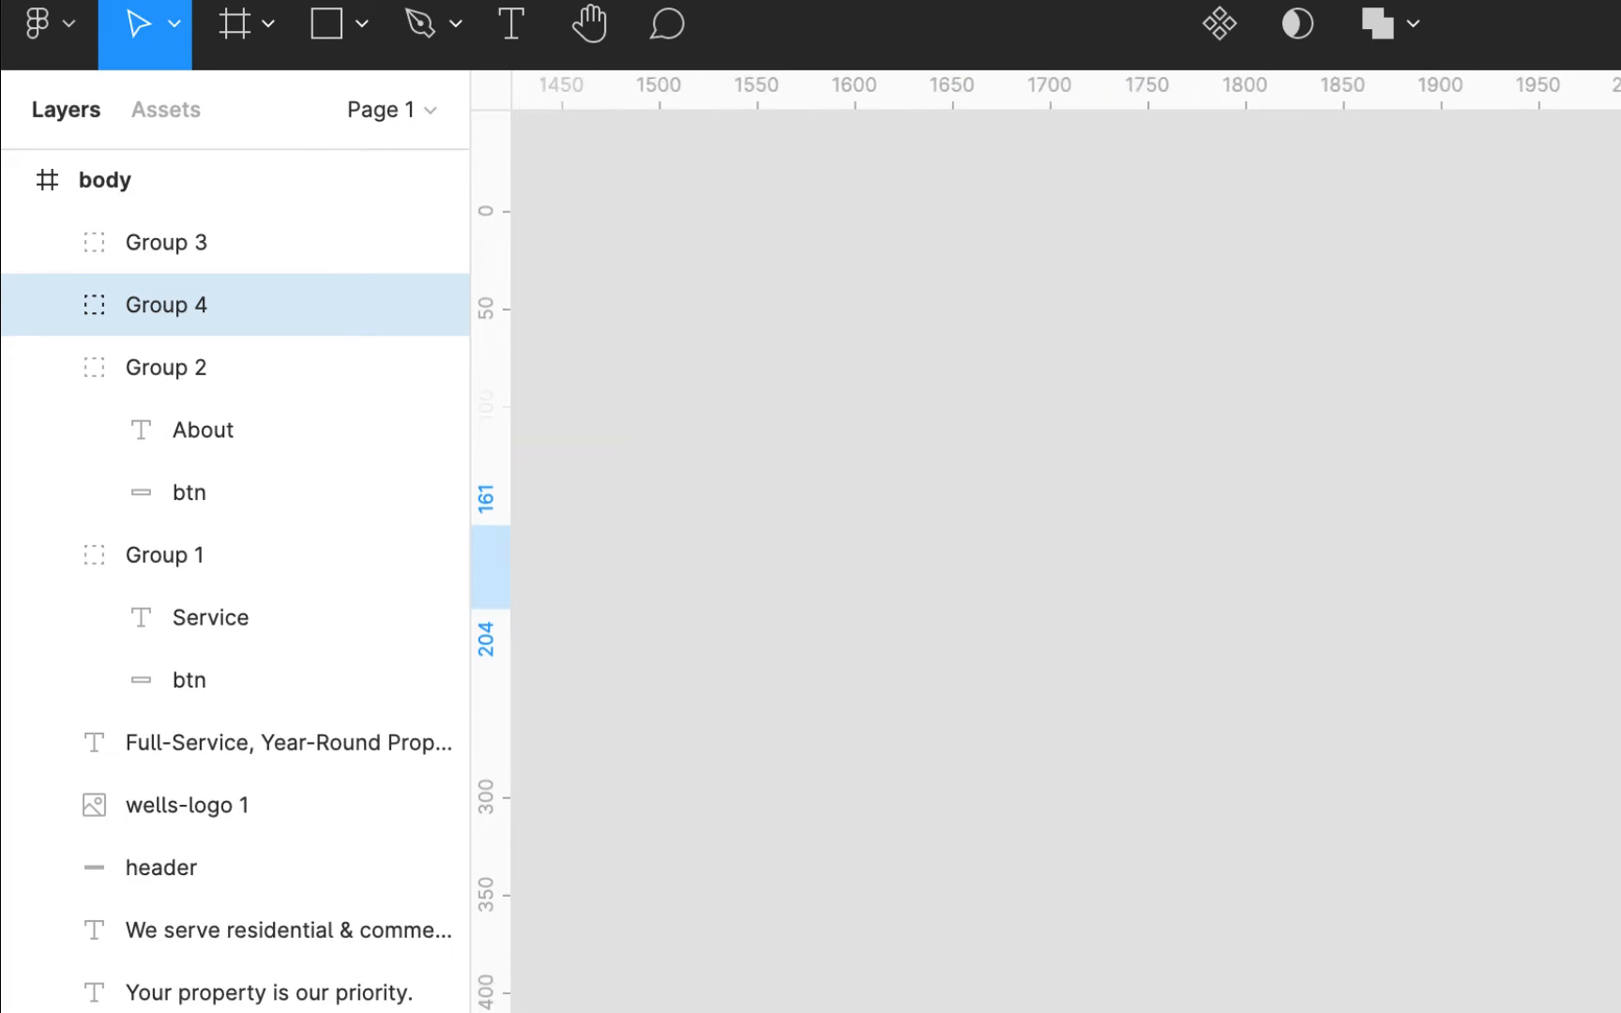
scroll(1066, 560, left, 20)
drag(1379, 525, 1486, 514)
Change the label of the fourth nav button to "Contact Us".
double_click(1453, 513)
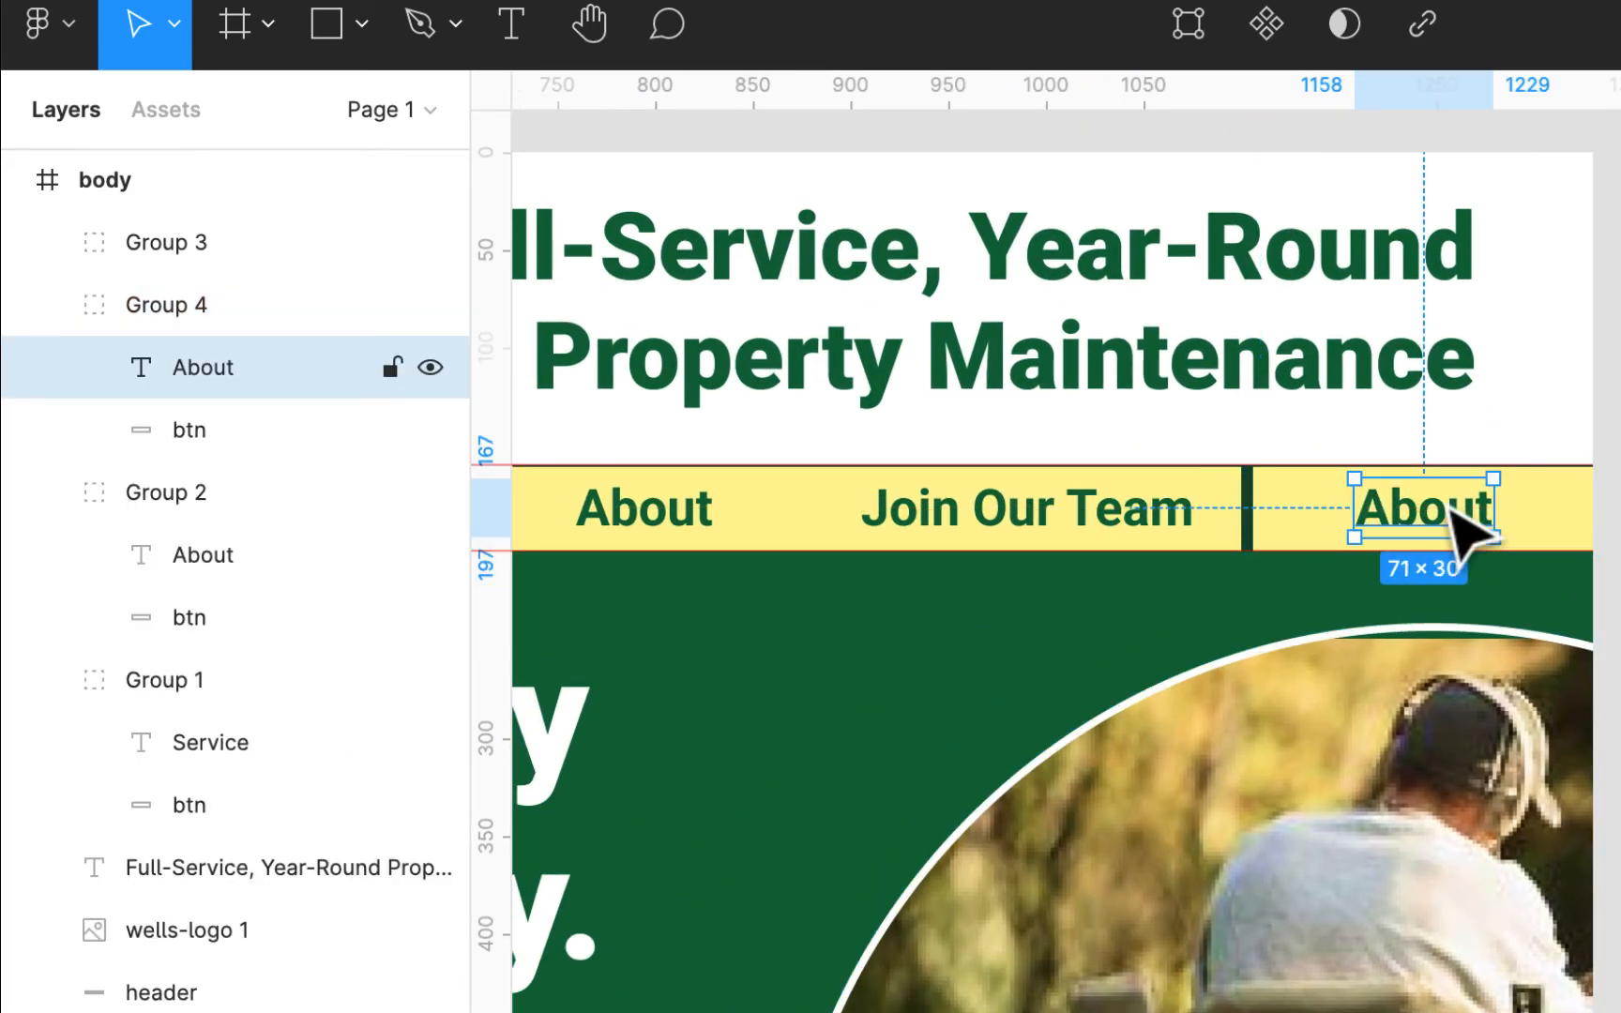
double_click(1453, 510)
text(Con)
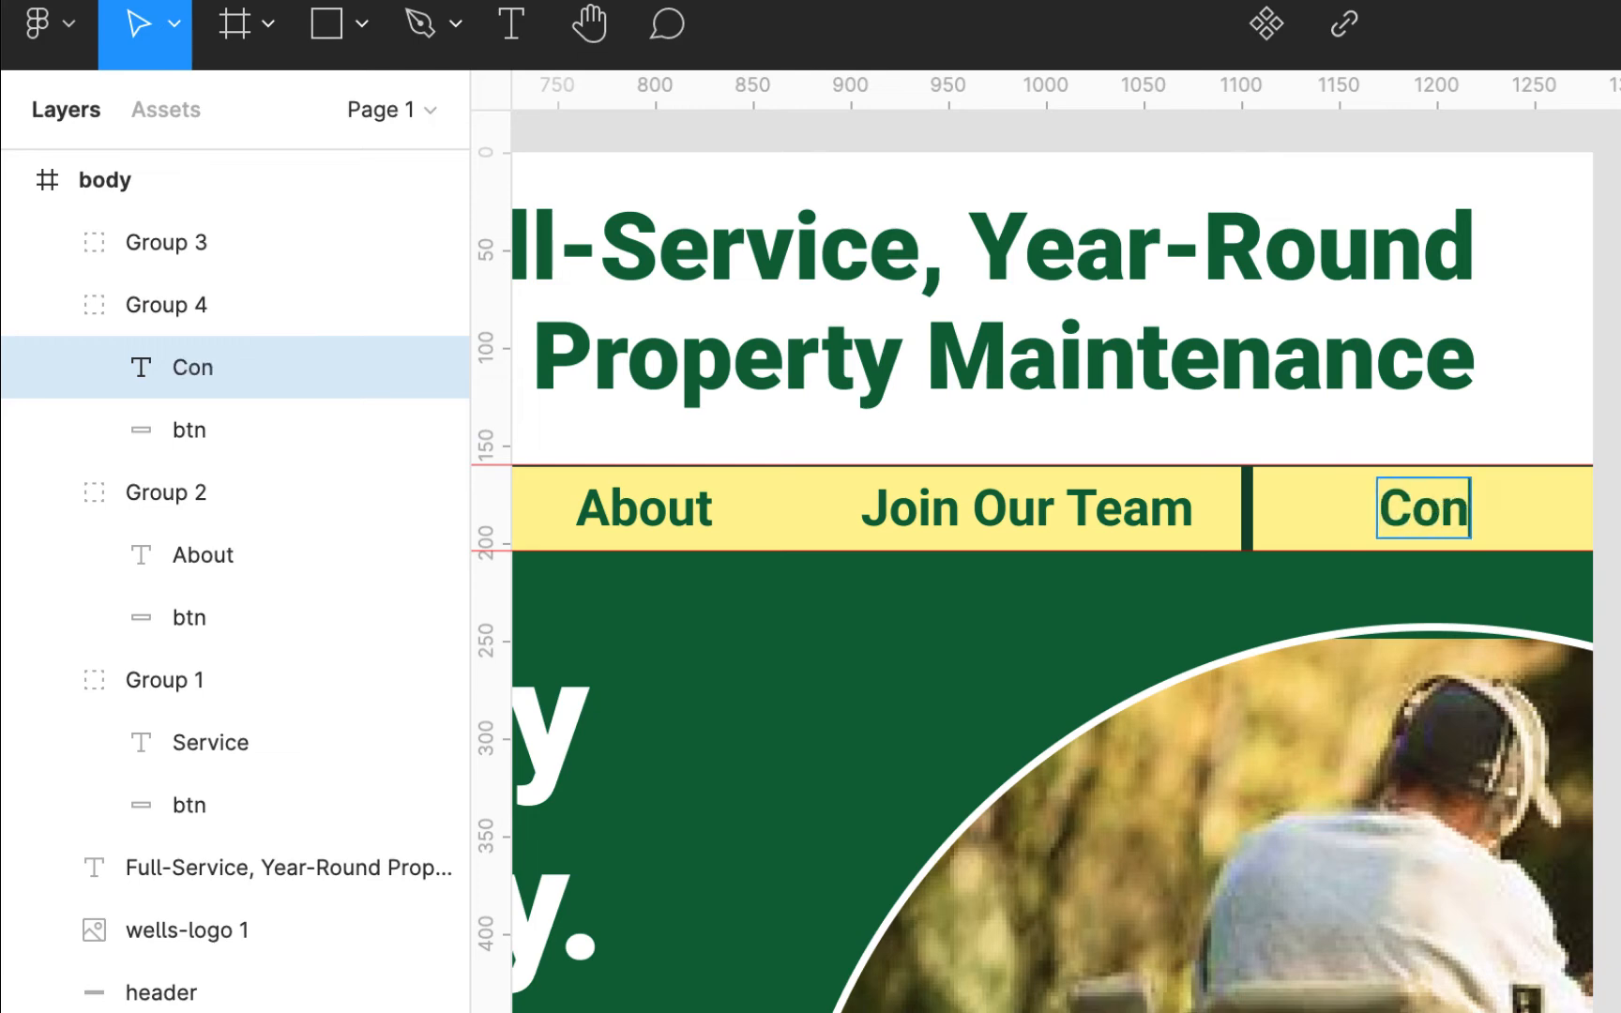
text(tact Us)
key(Escape)
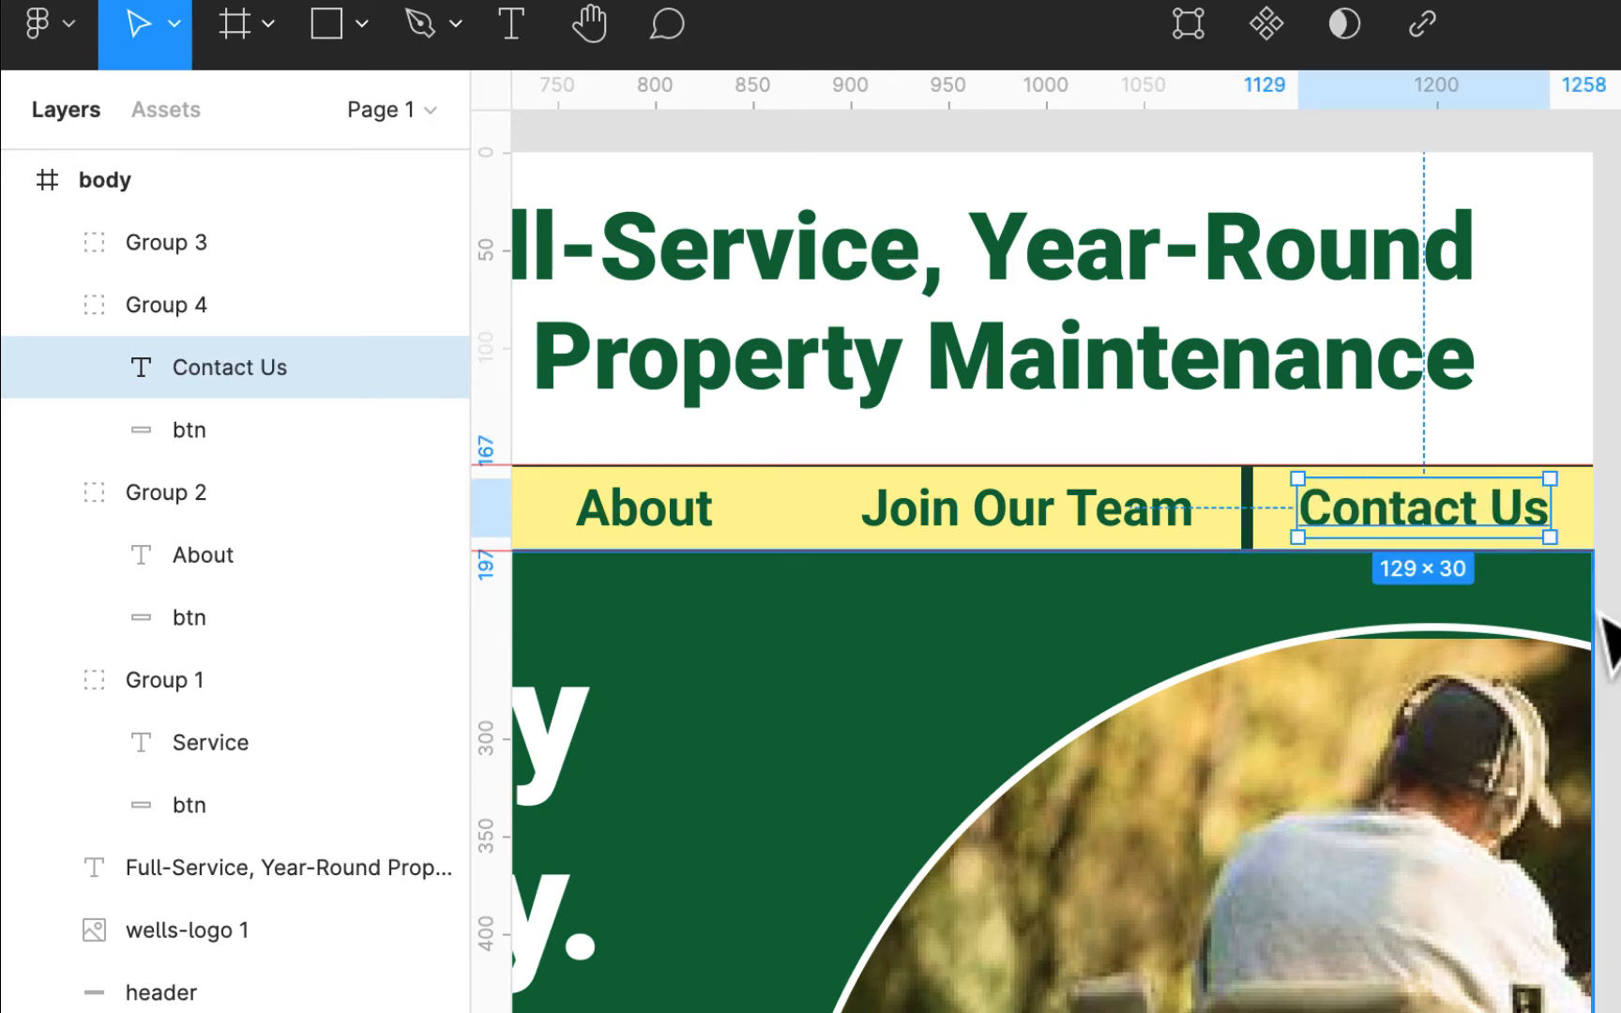
Move all four nav buttons leftward, placing "Contact Us" at X 1046 so its right edge lines up with the headline text above.
scroll(1358, 645, left, 4)
ctrl+scroll(1370, 668, down, 5)
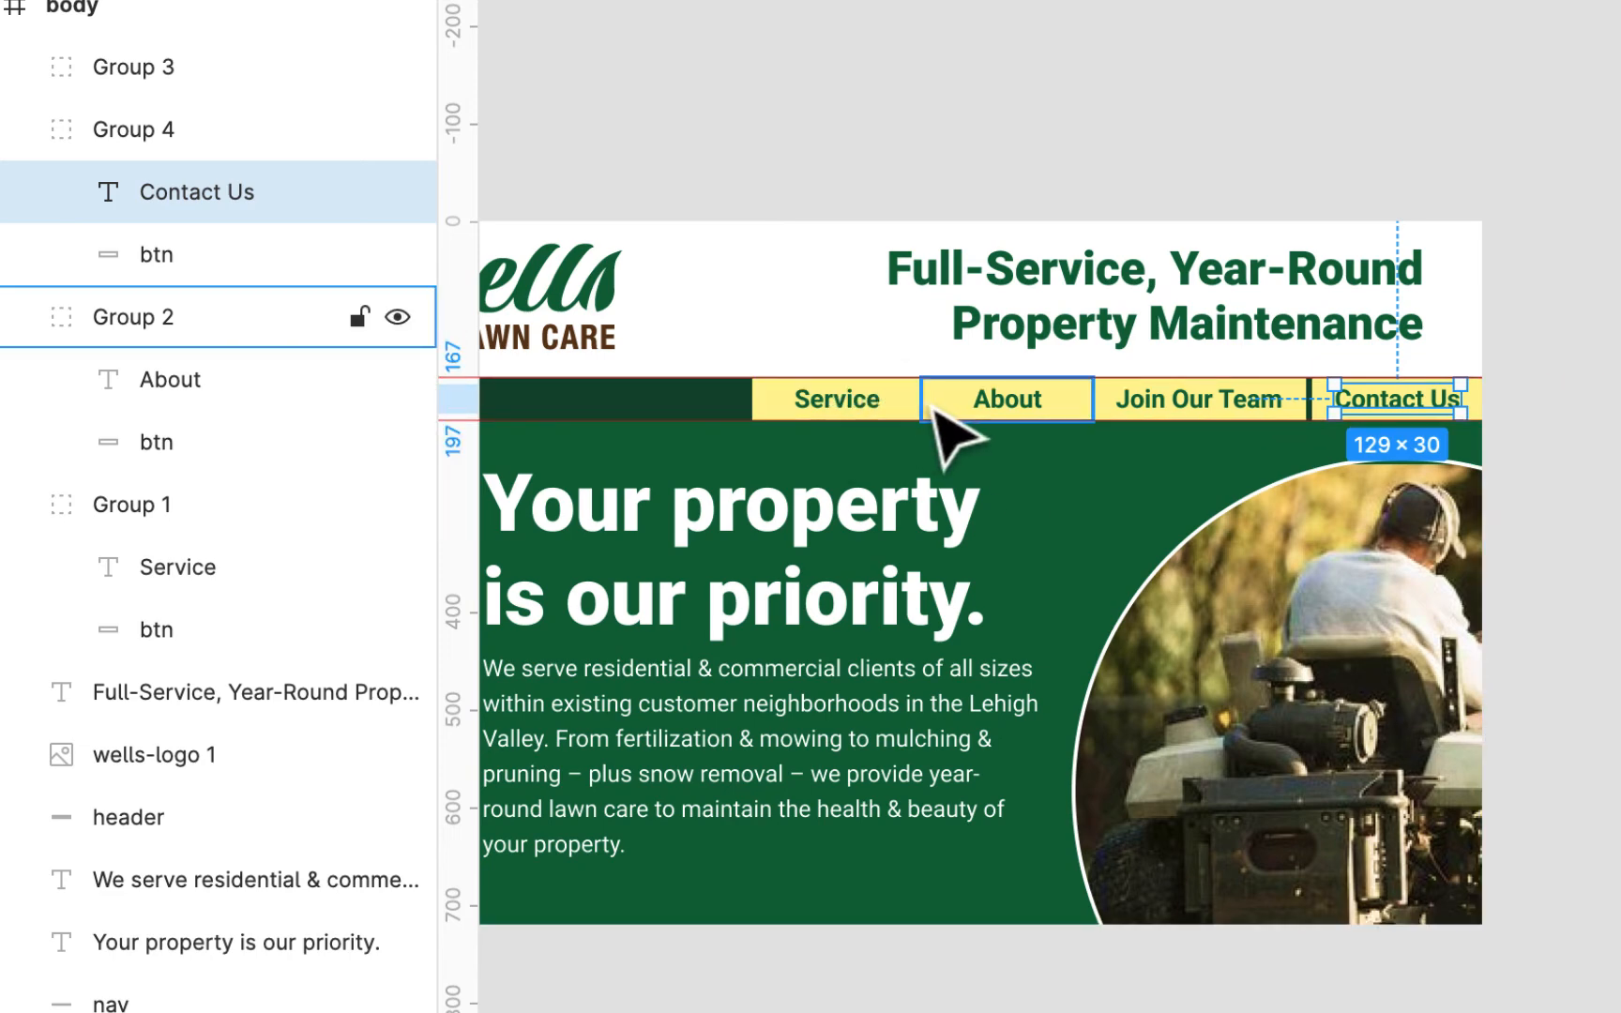
ctrl+scroll(933, 429, up, 5)
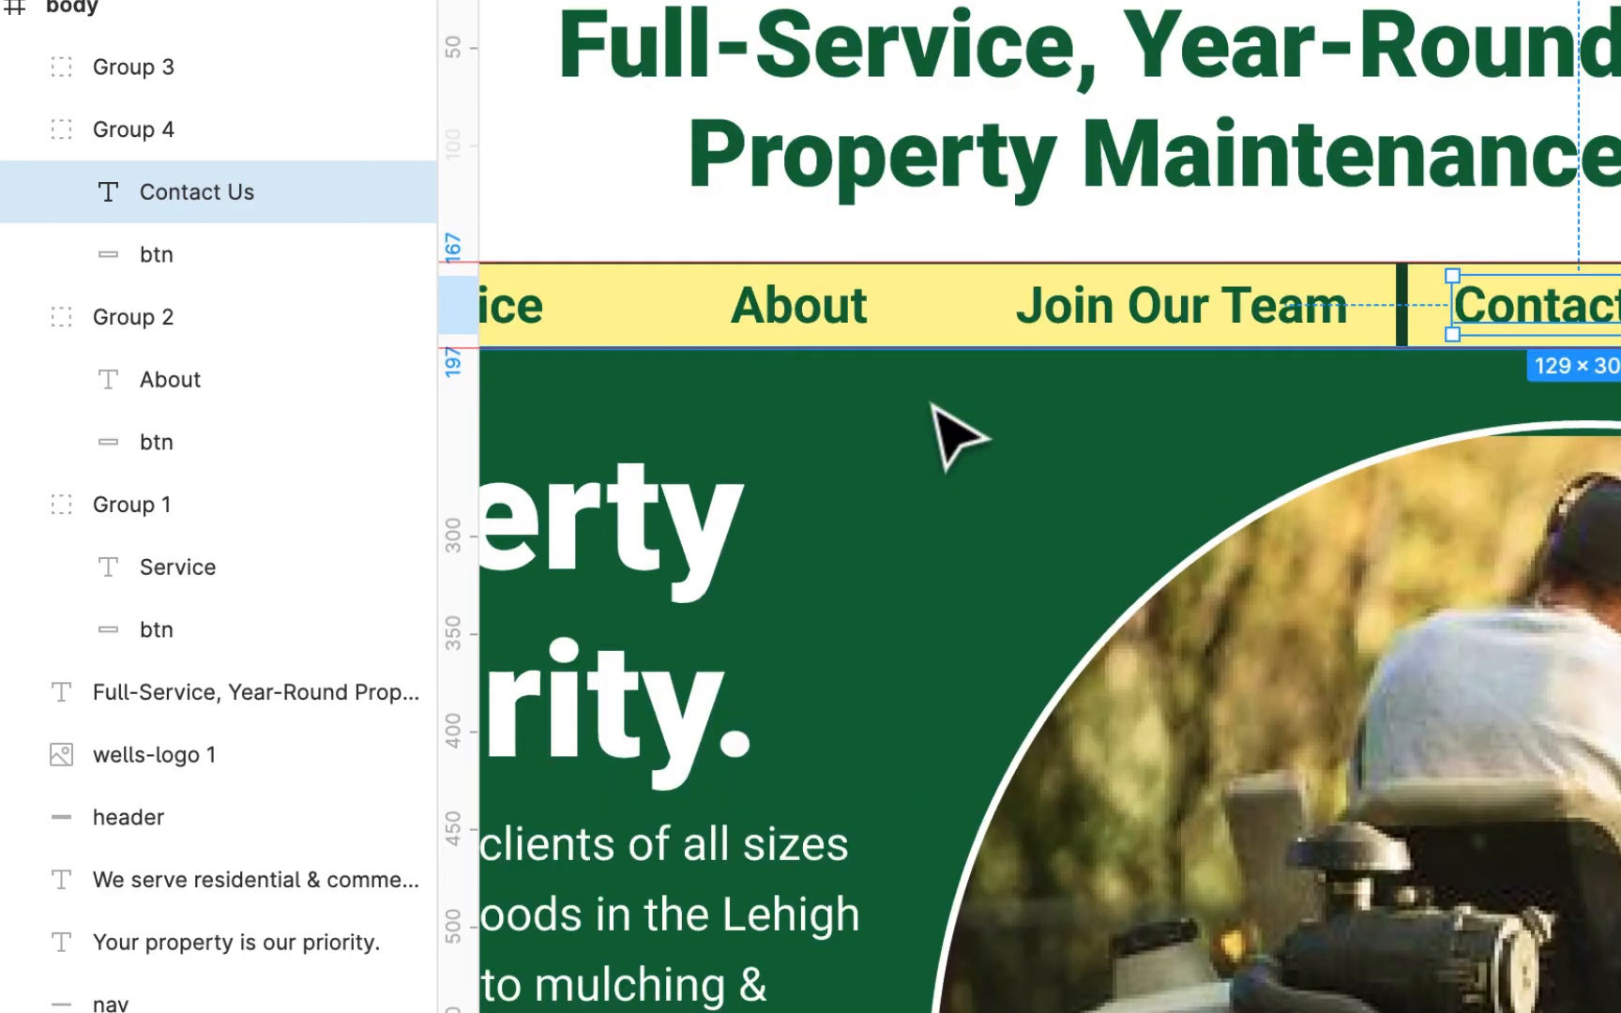
scroll(928, 413, left, 4)
scroll(929, 408, up, 1)
click(935, 405)
drag(935, 405, 789, 386)
drag(1219, 402, 1138, 381)
drag(1498, 390, 1187, 409)
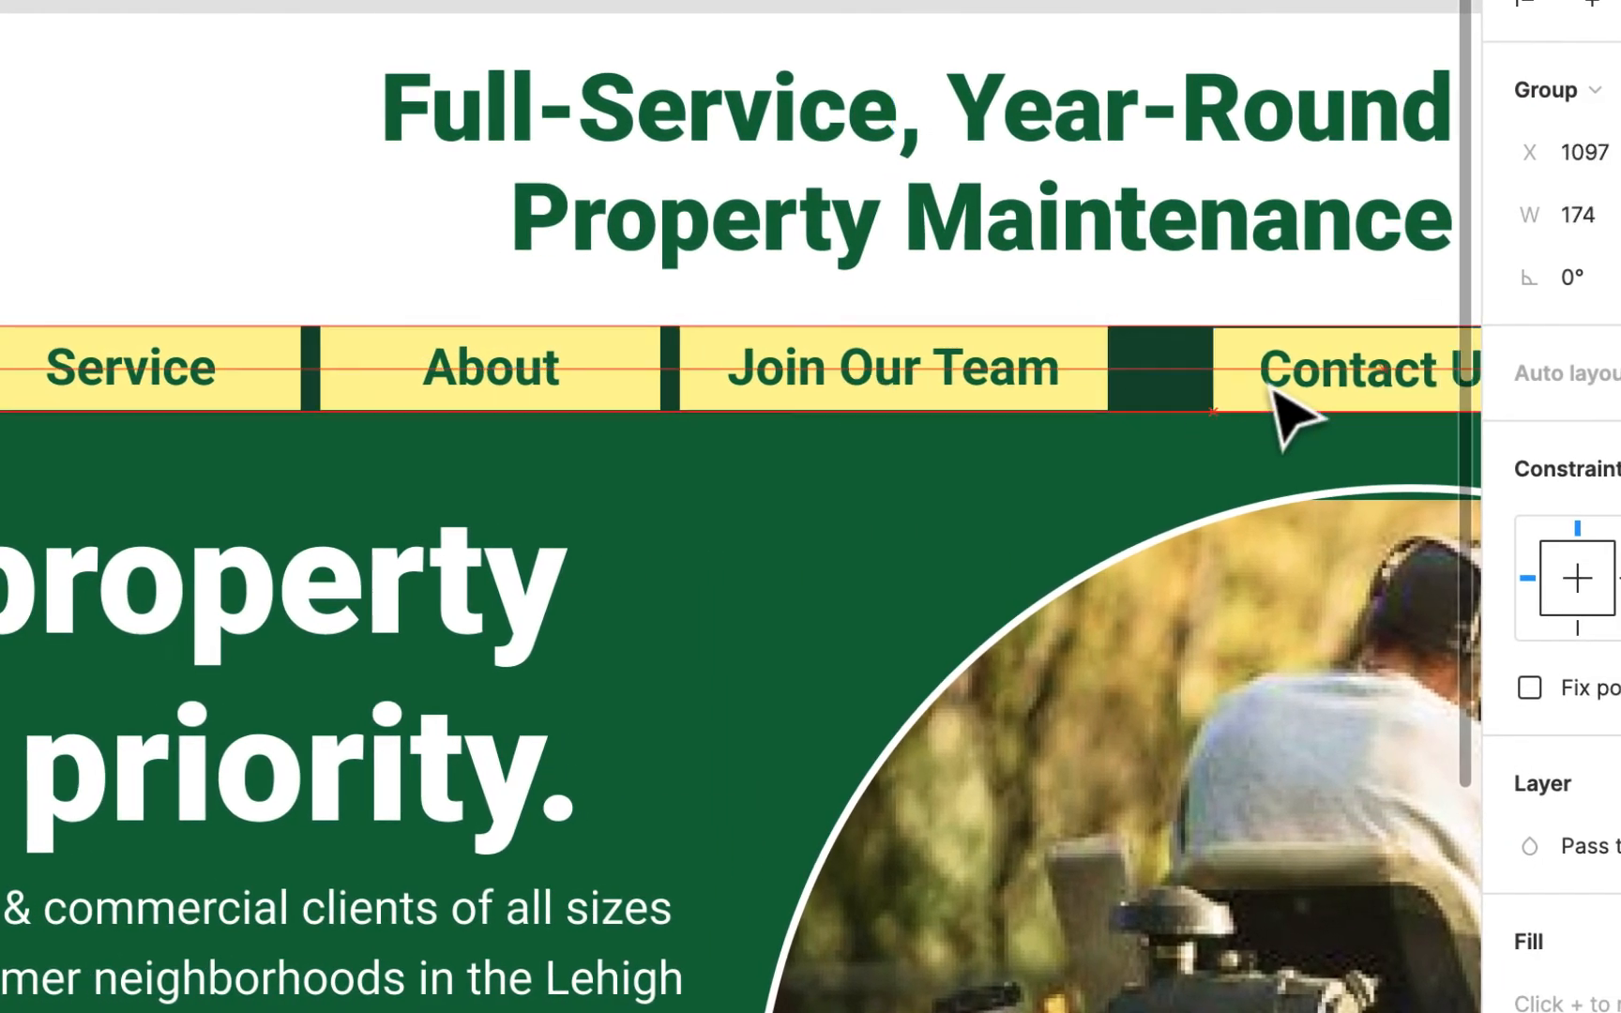
scroll(1186, 409, right, 5)
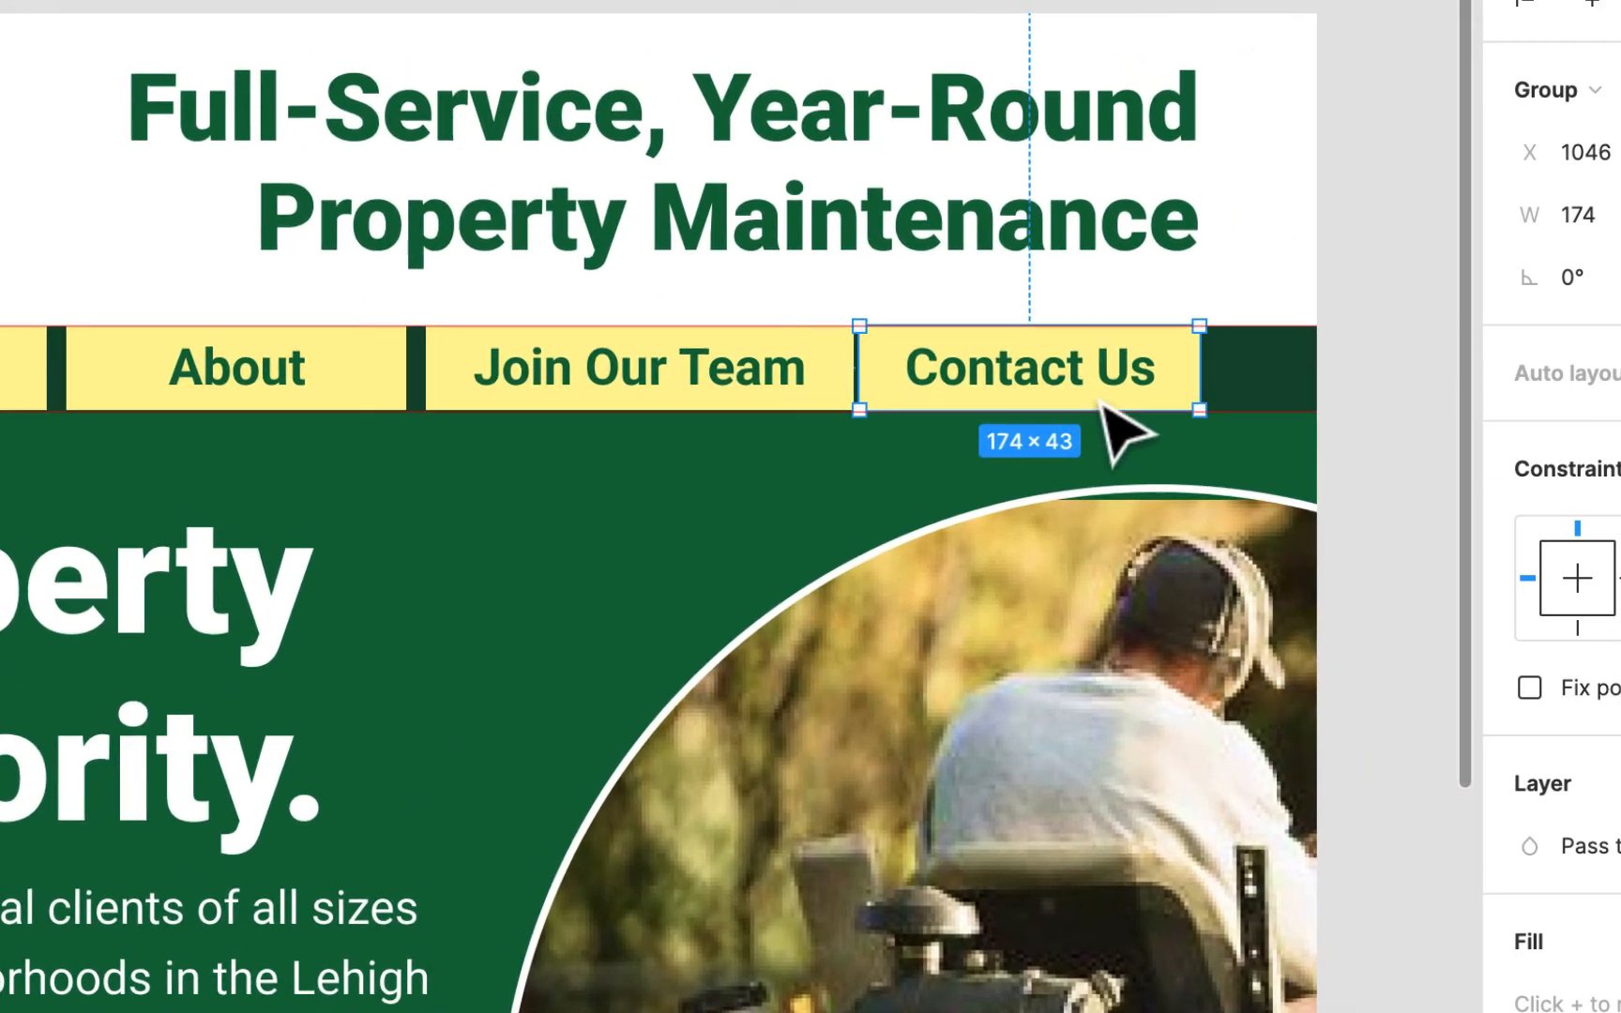
With the layout grid shown temporarily, place "Join Our Team", "About" and "Service" at X 827, 653 and 479, edge to edge beside "Contact Us".
key(ctrl+g)
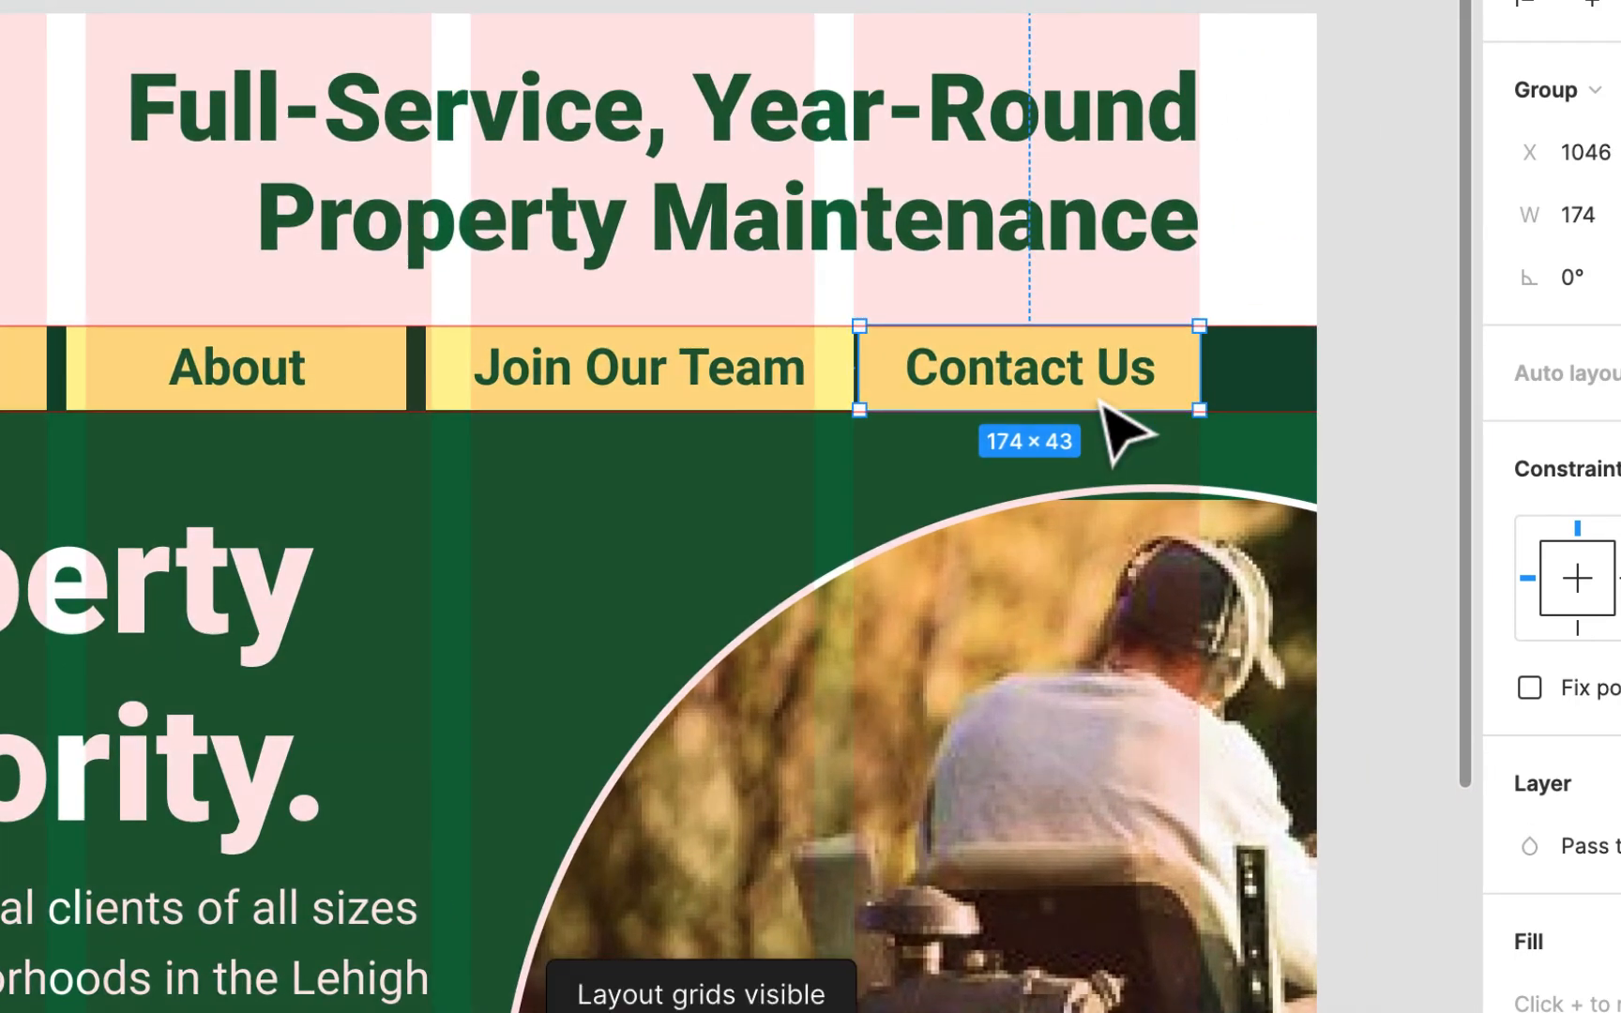
mouse_move(1166, 364)
mouse_down()
mouse_move(1125, 362)
mouse_move(1166, 366)
mouse_up()
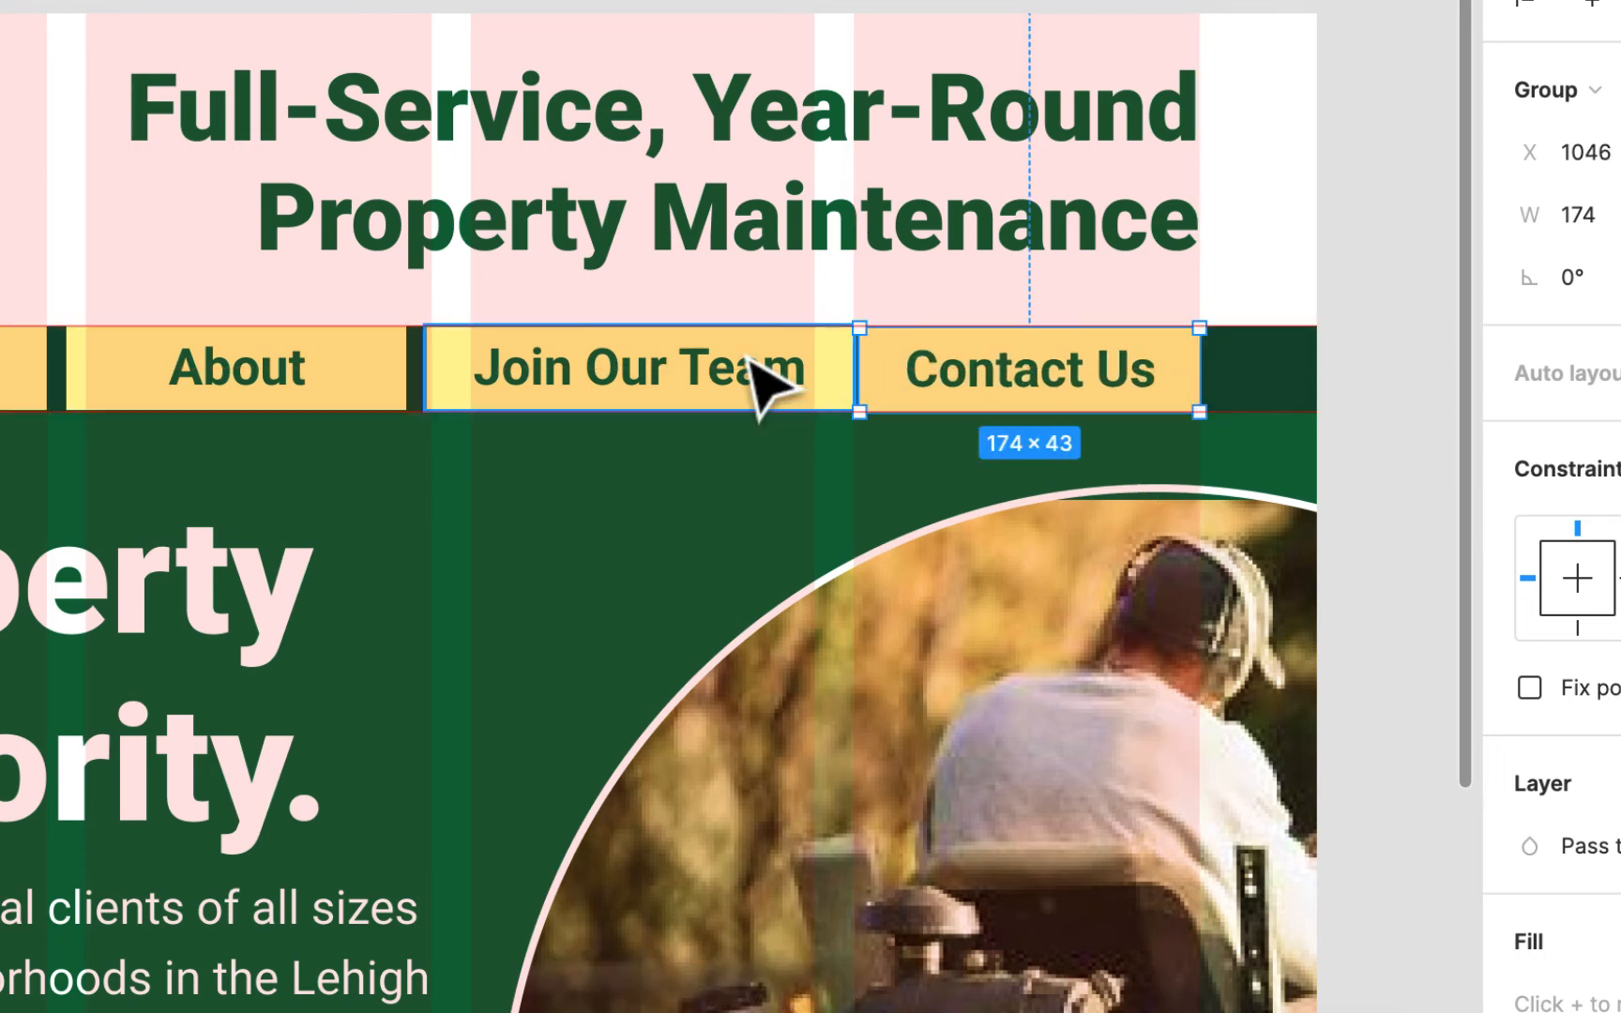
mouse_move(752, 357)
mouse_down()
mouse_move(734, 359)
mouse_move(756, 359)
mouse_up()
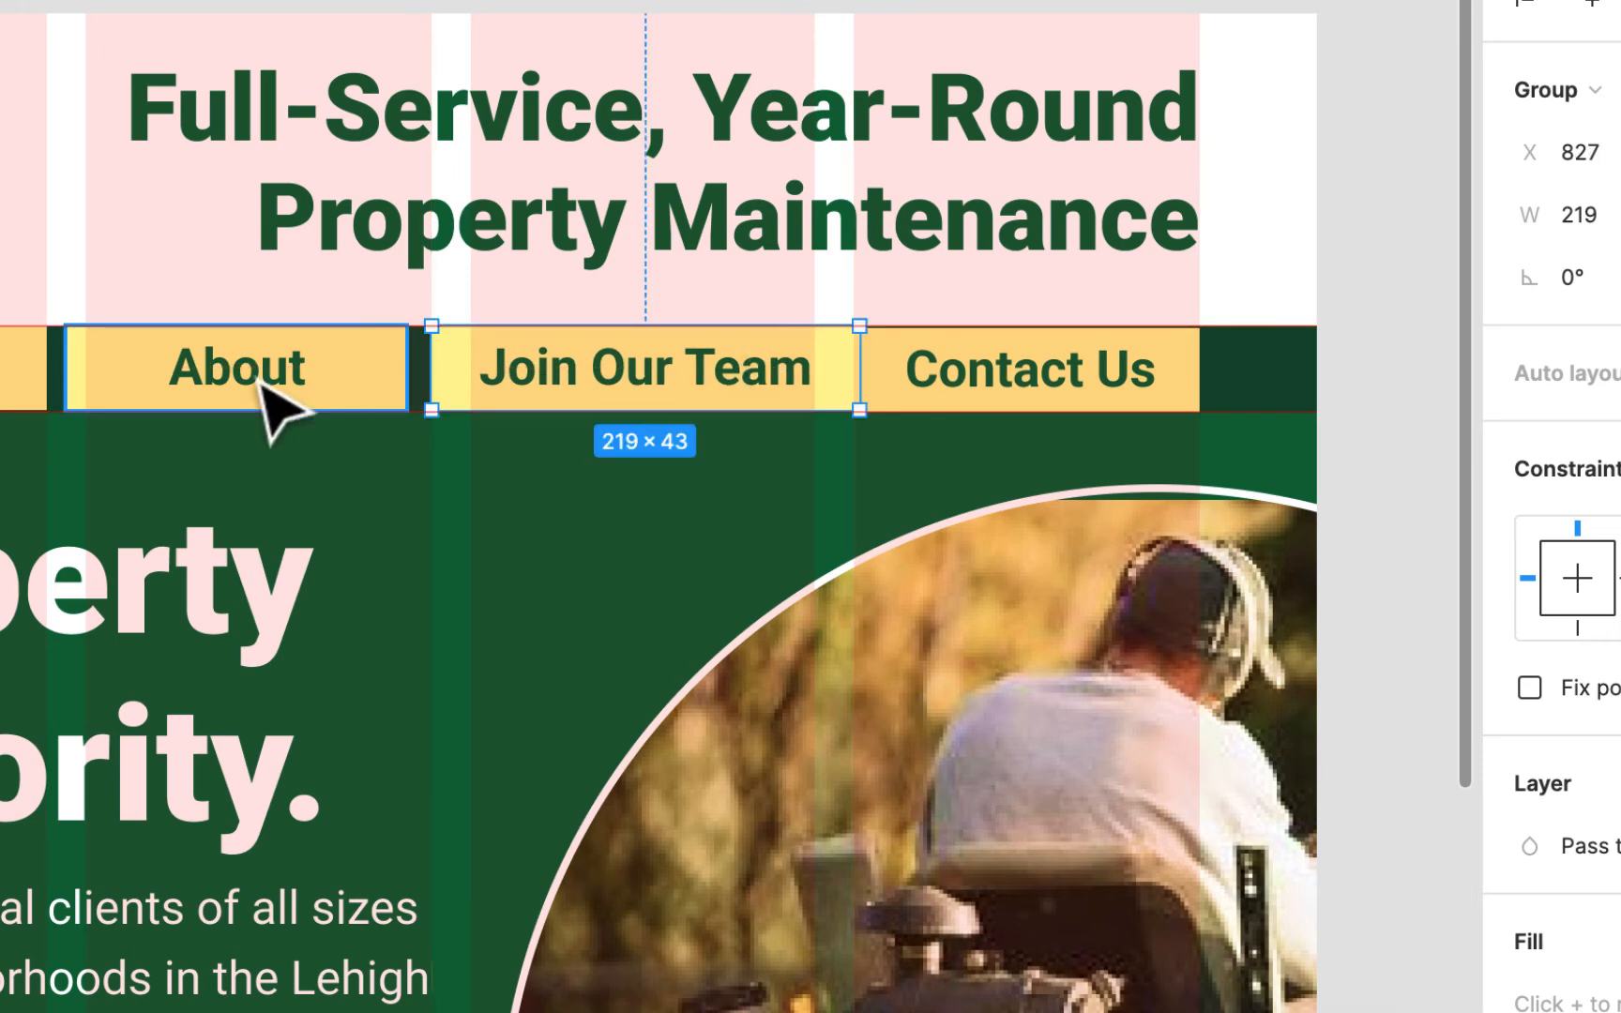
mouse_move(268, 384)
mouse_down()
mouse_move(290, 388)
mouse_move(281, 377)
mouse_up()
scroll(281, 377, left, 10)
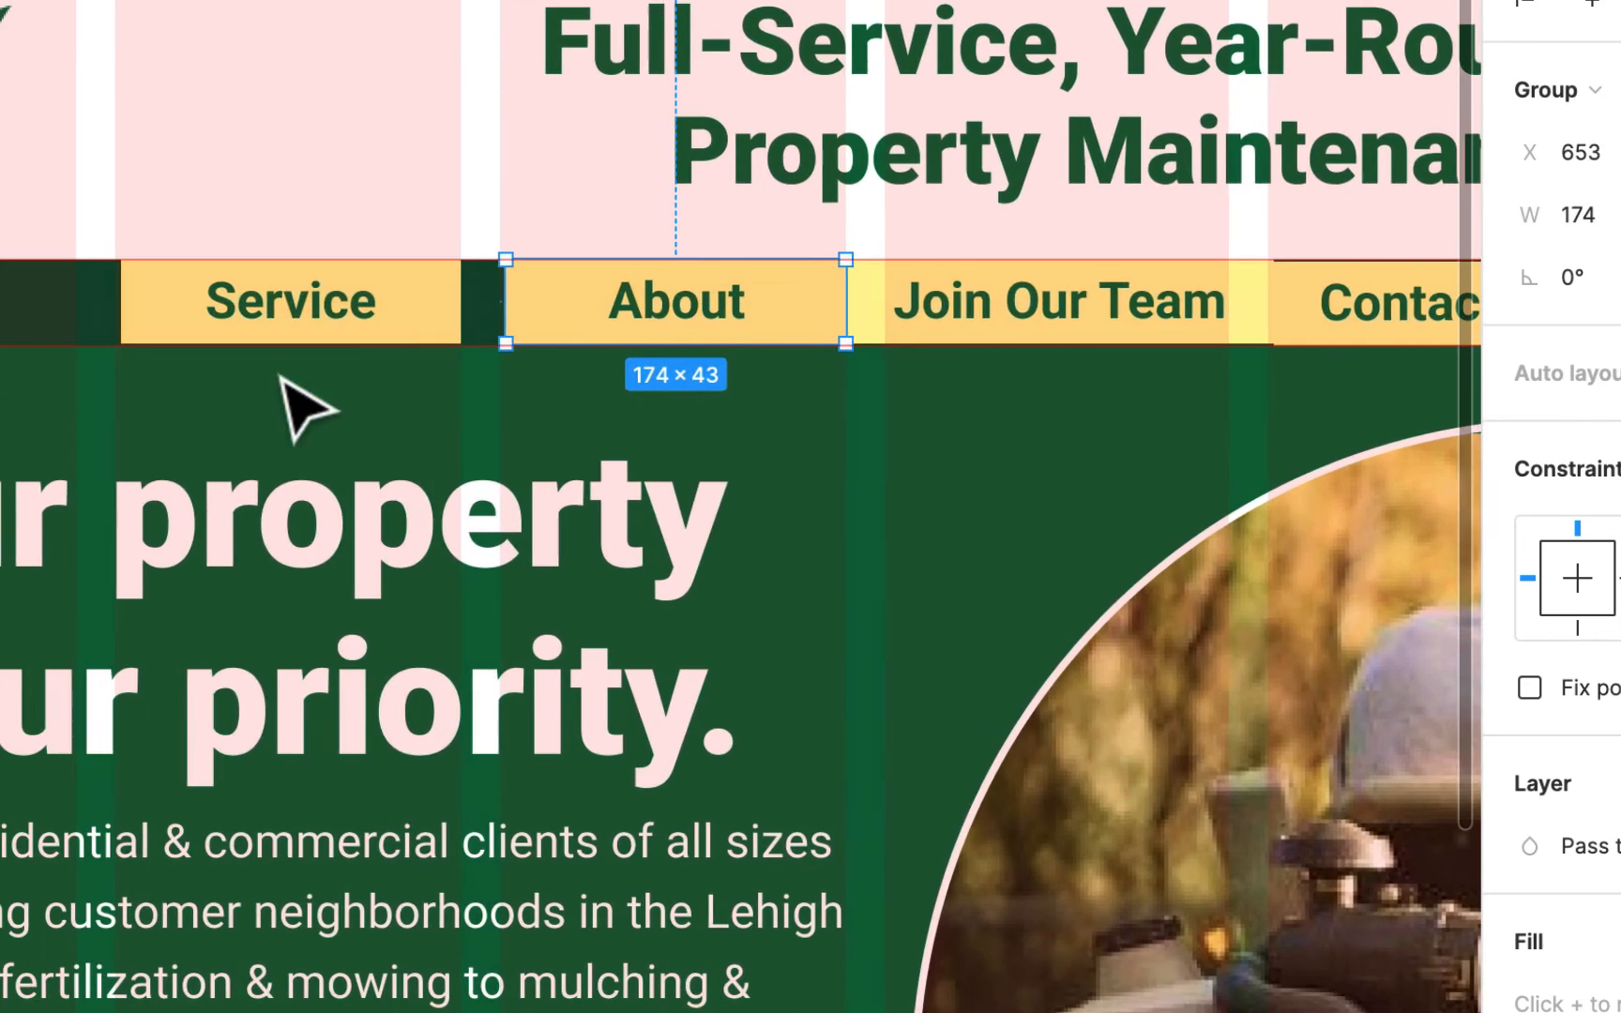
click(340, 338)
key(minus)
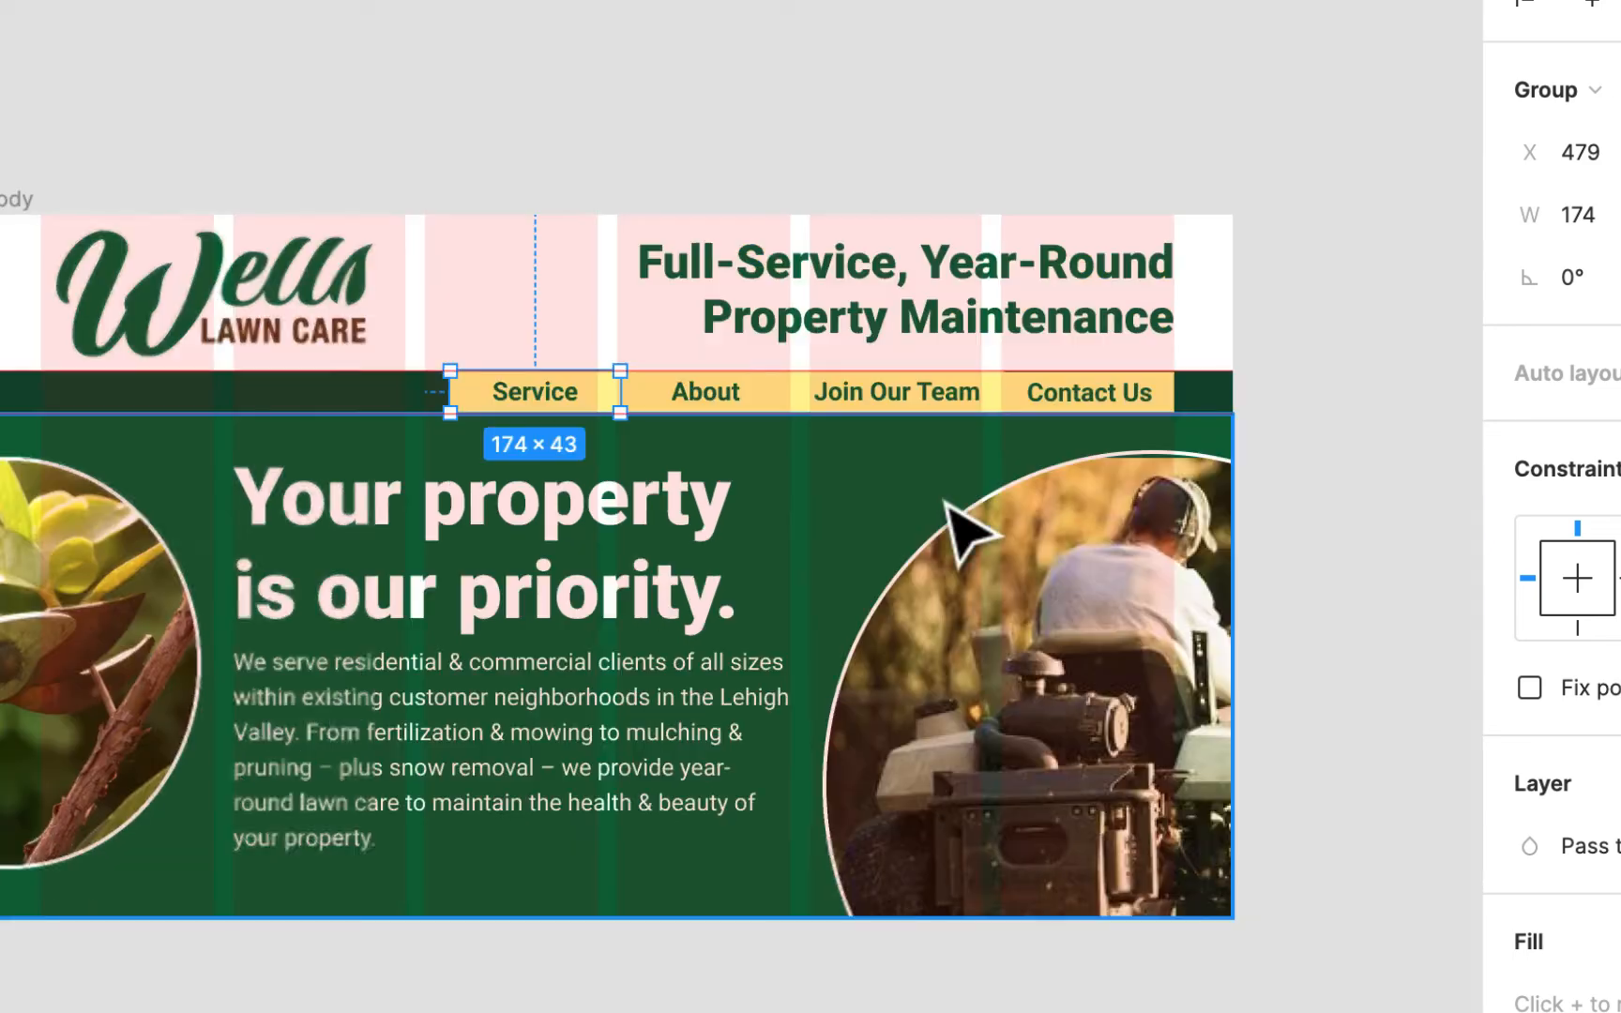
click(863, 104)
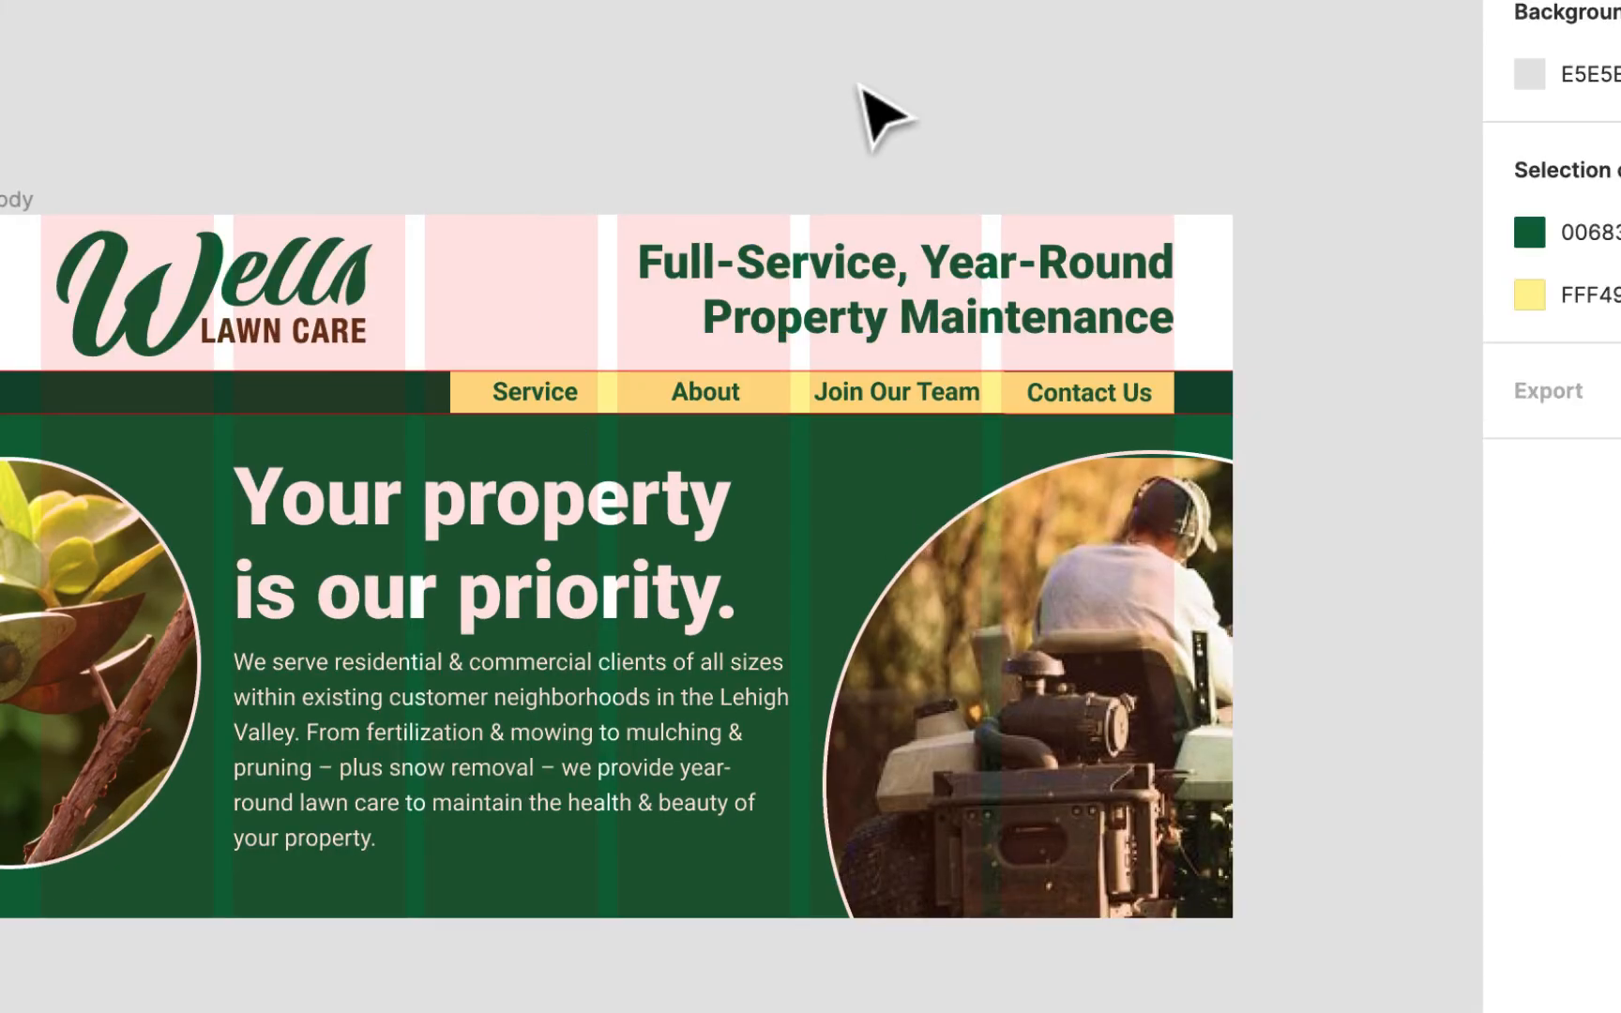
key(ctrl+g)
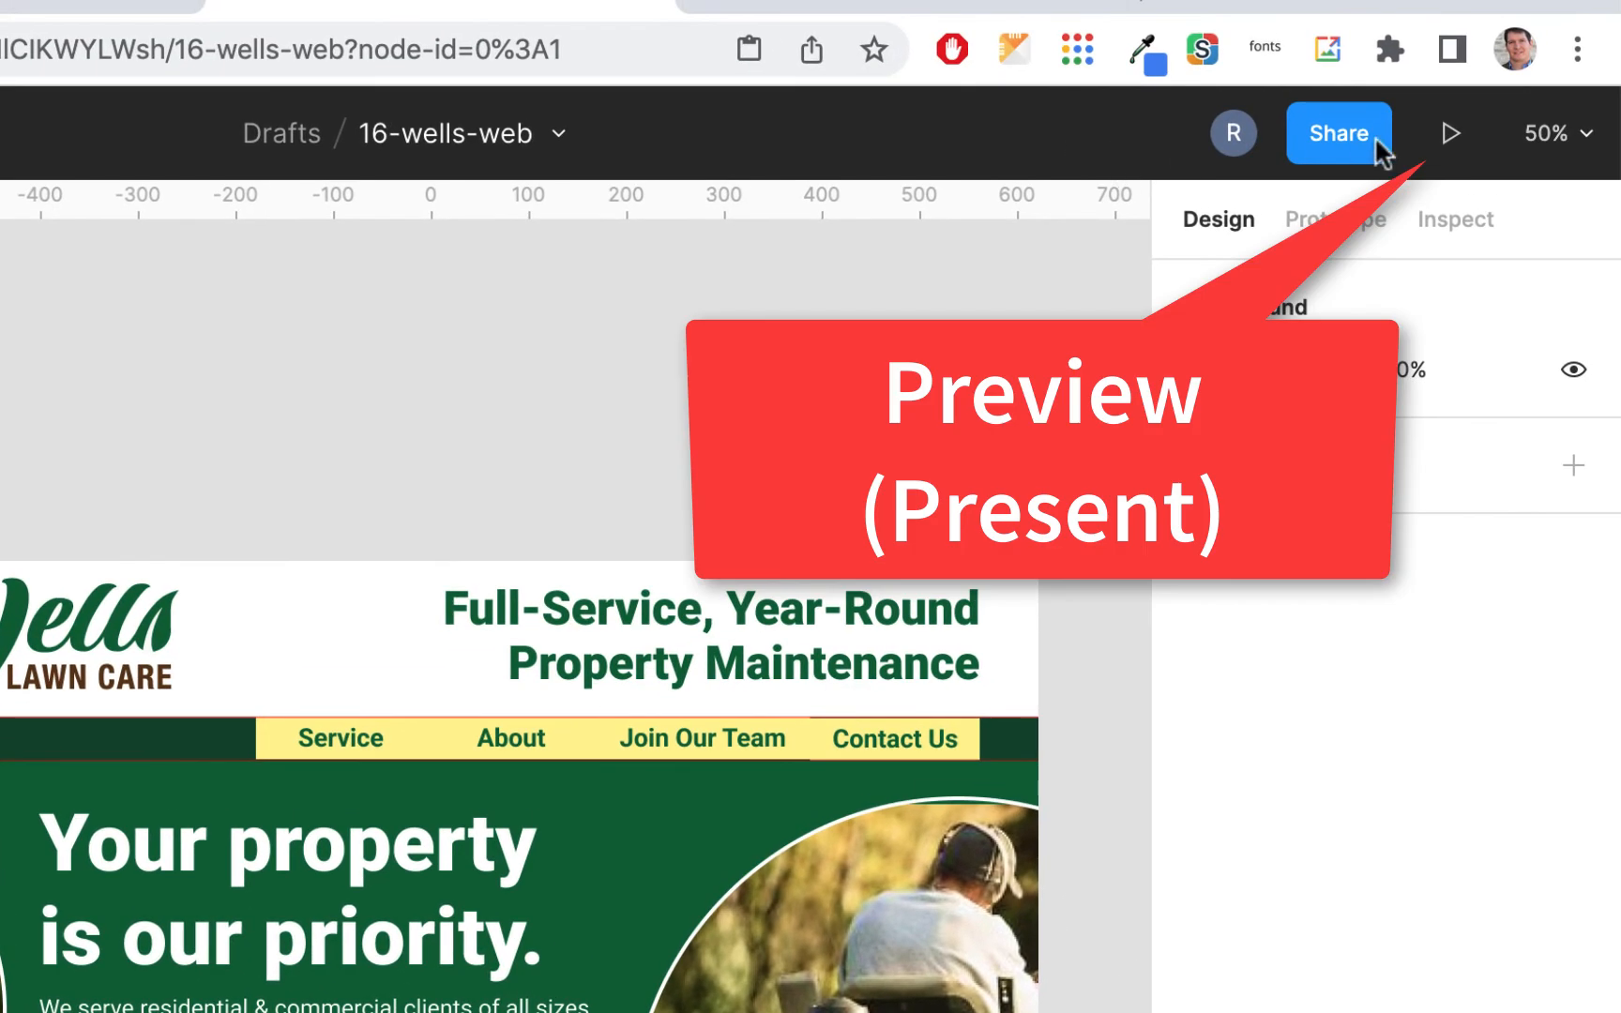
Preview the page in presentation view, check the nav buttons, and return to the design file.
click(1450, 133)
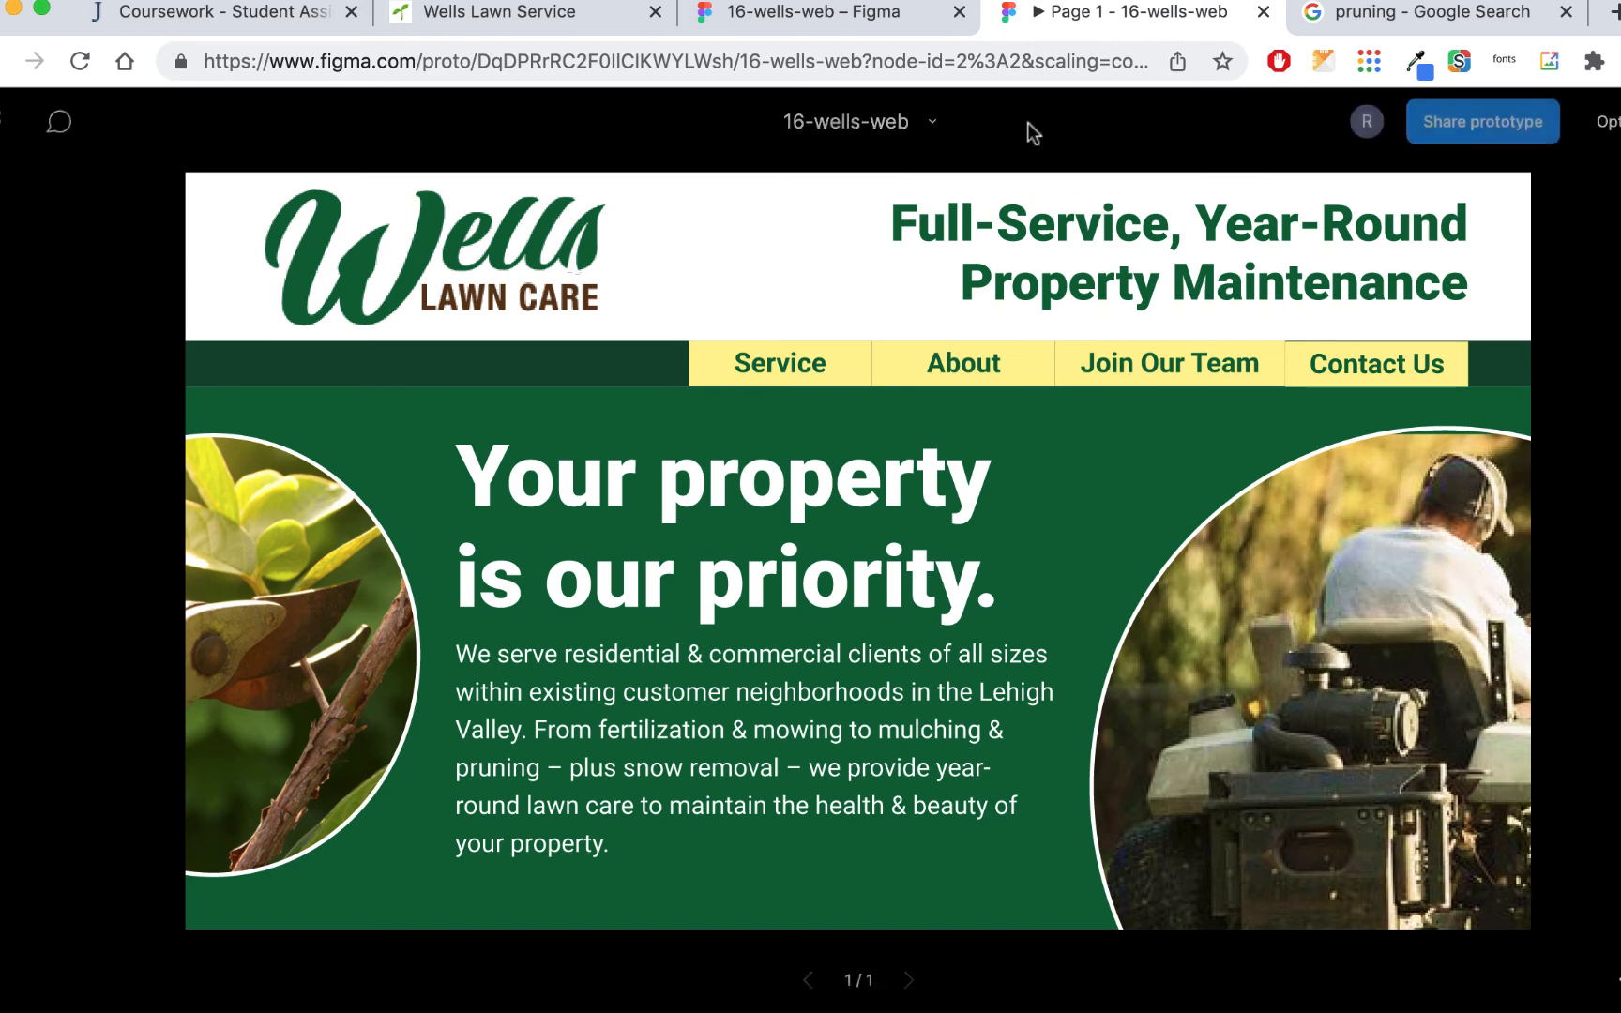
click(870, 13)
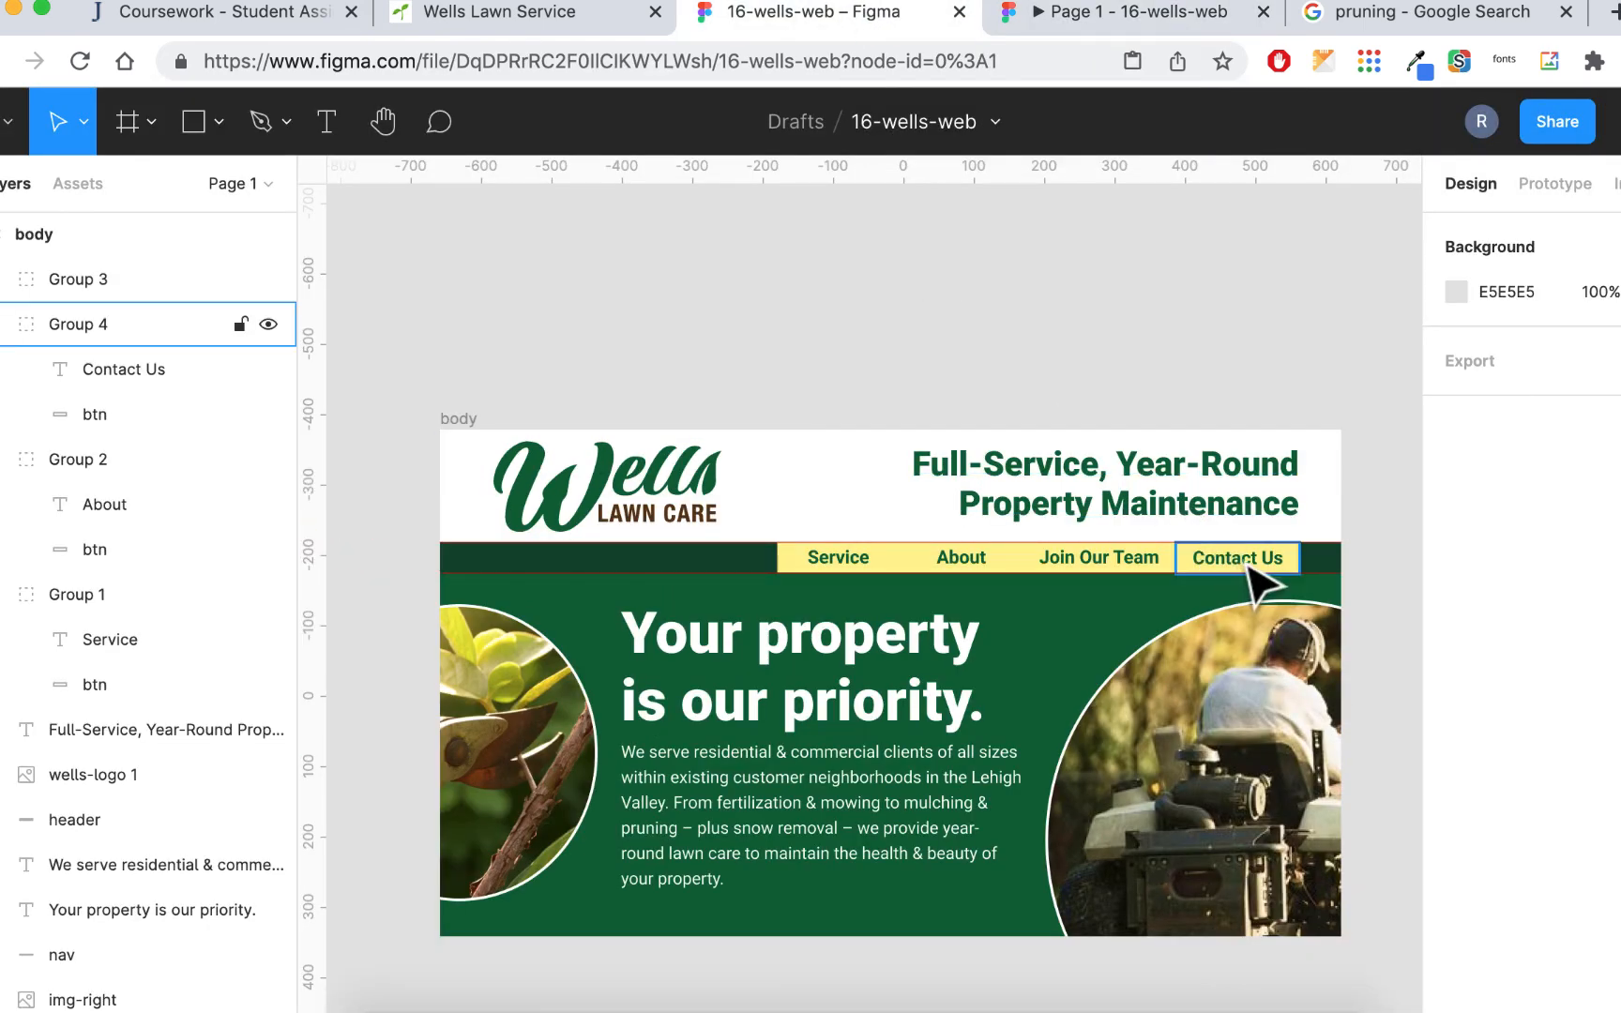
Nudge the "Contact Us" button group up to Y 160 so its top edge lines up with the adjoining buttons.
scroll(1248, 564, up, 15)
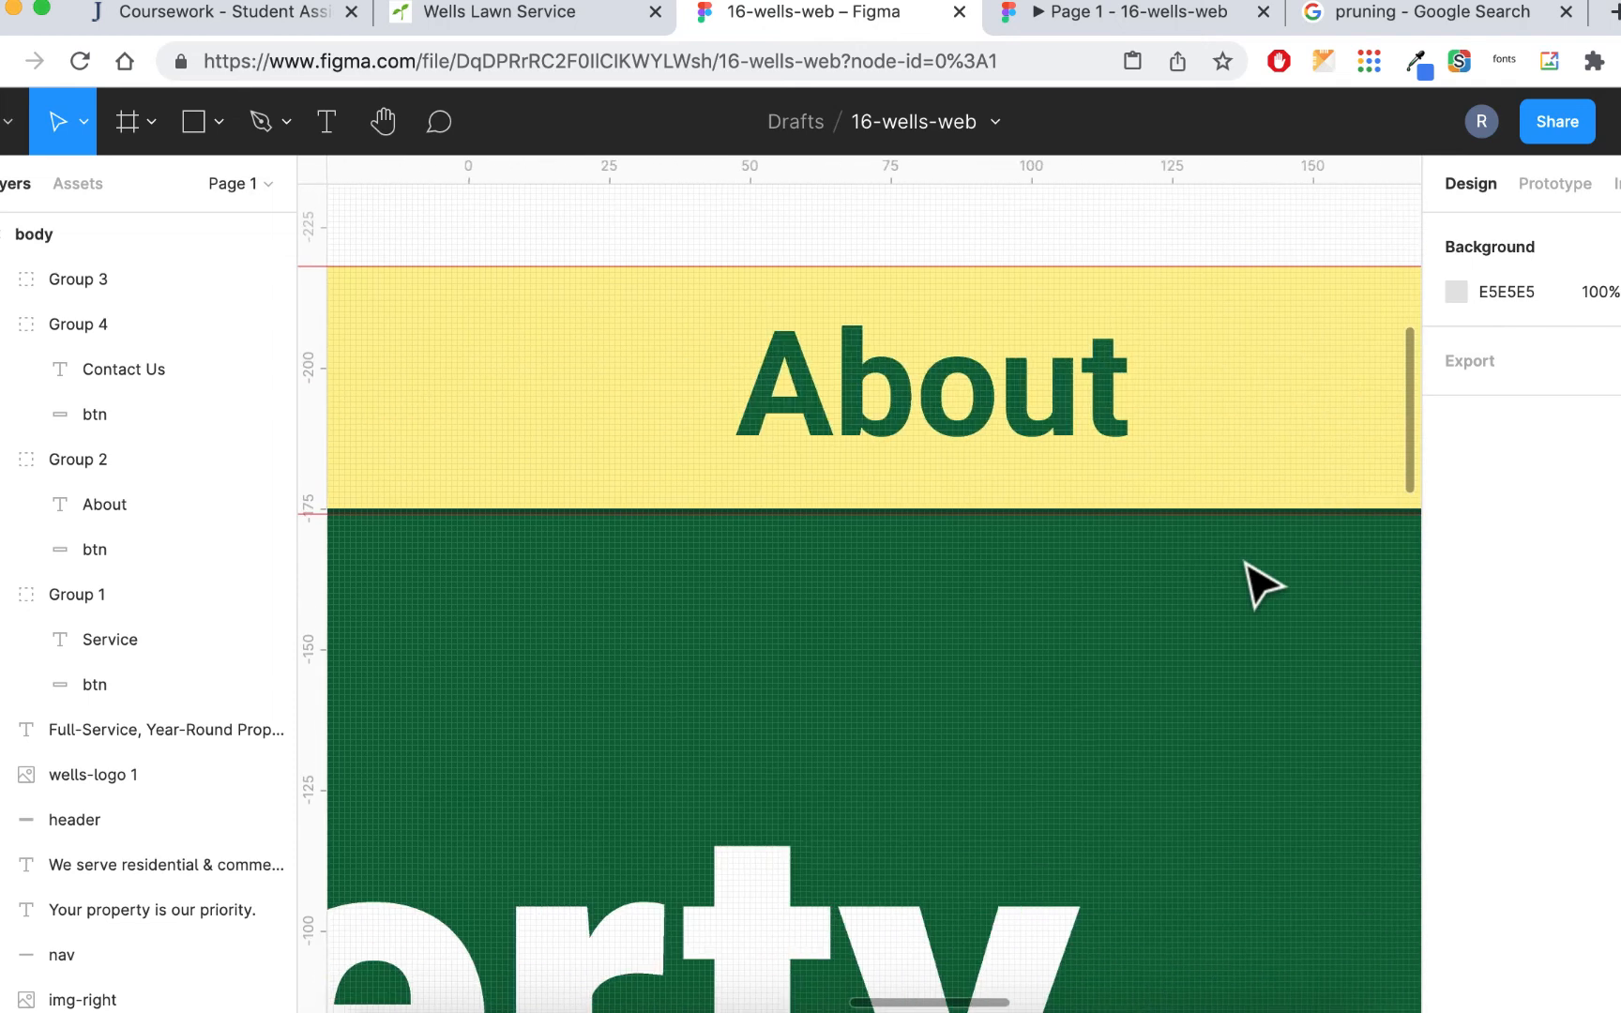
scroll(1247, 564, right, 20)
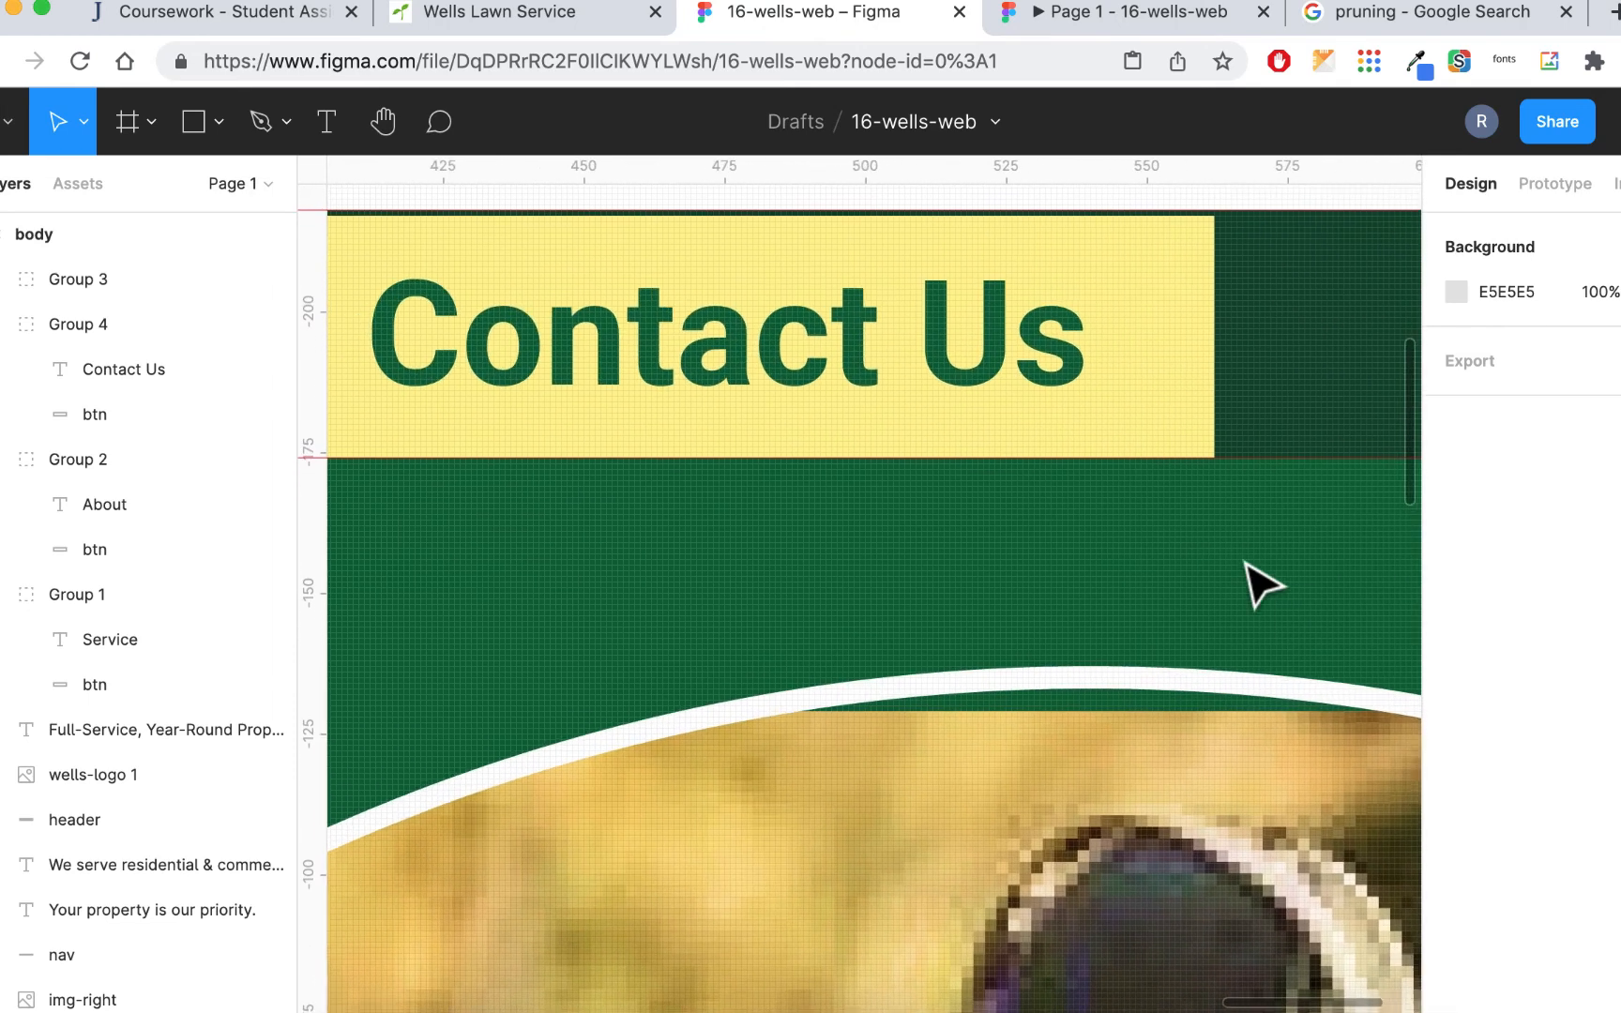
scroll(1262, 581, left, 5)
scroll(1238, 525, up, 2)
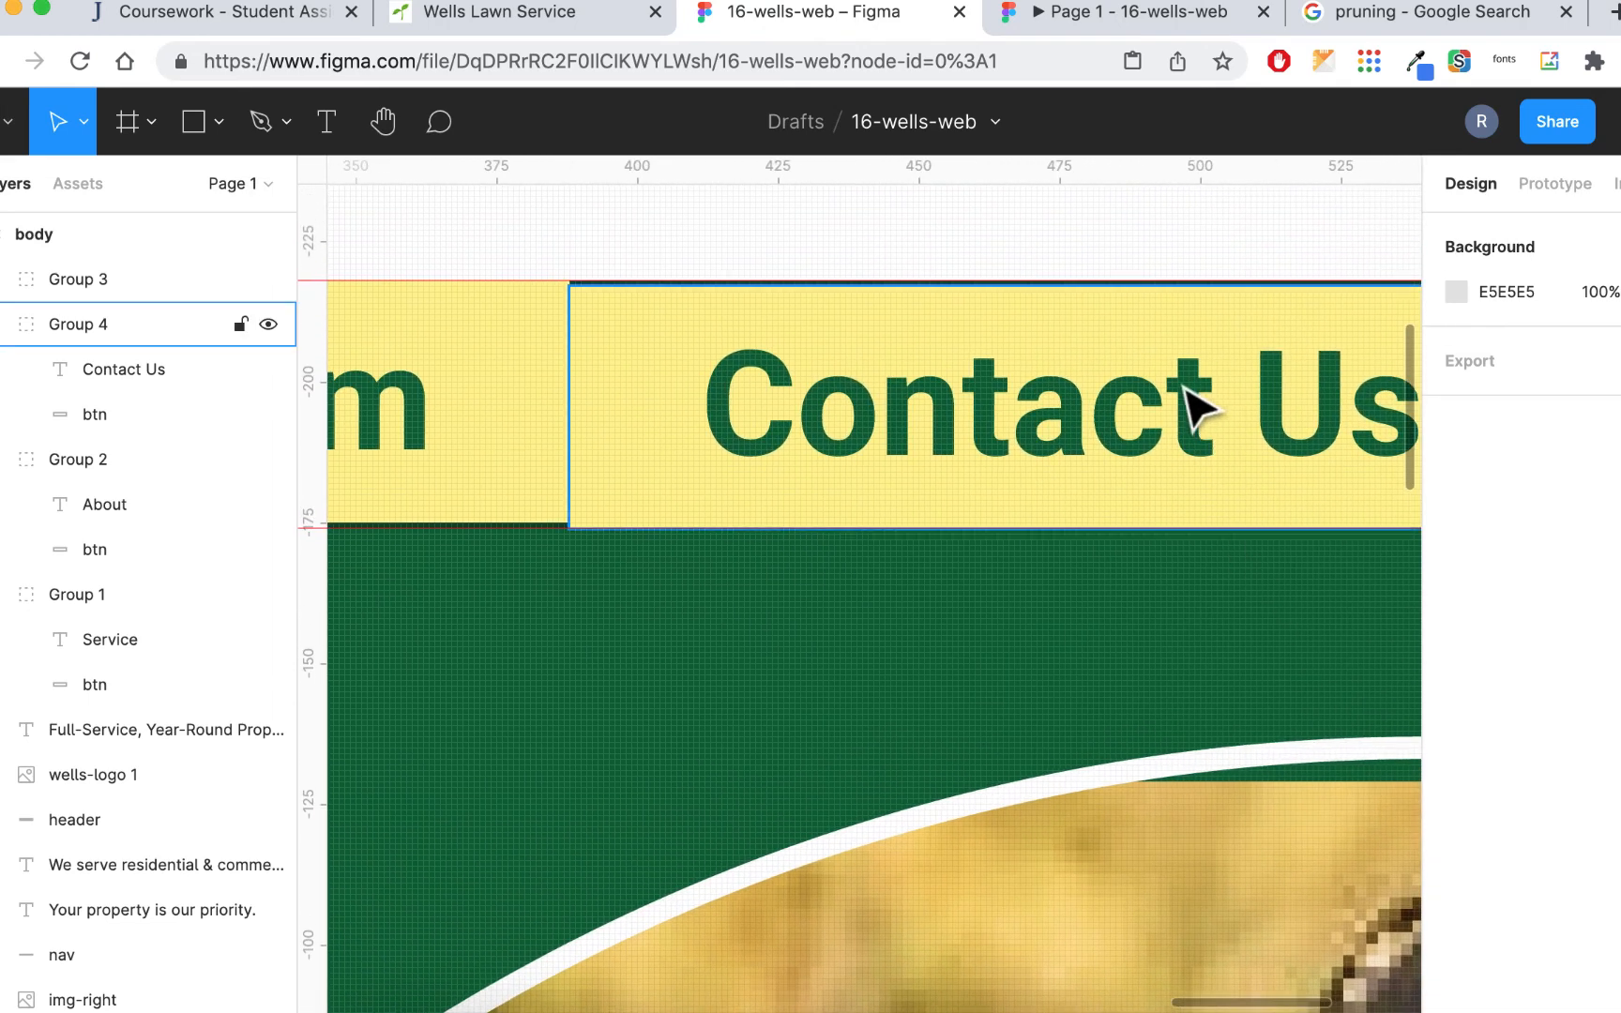
click(1193, 404)
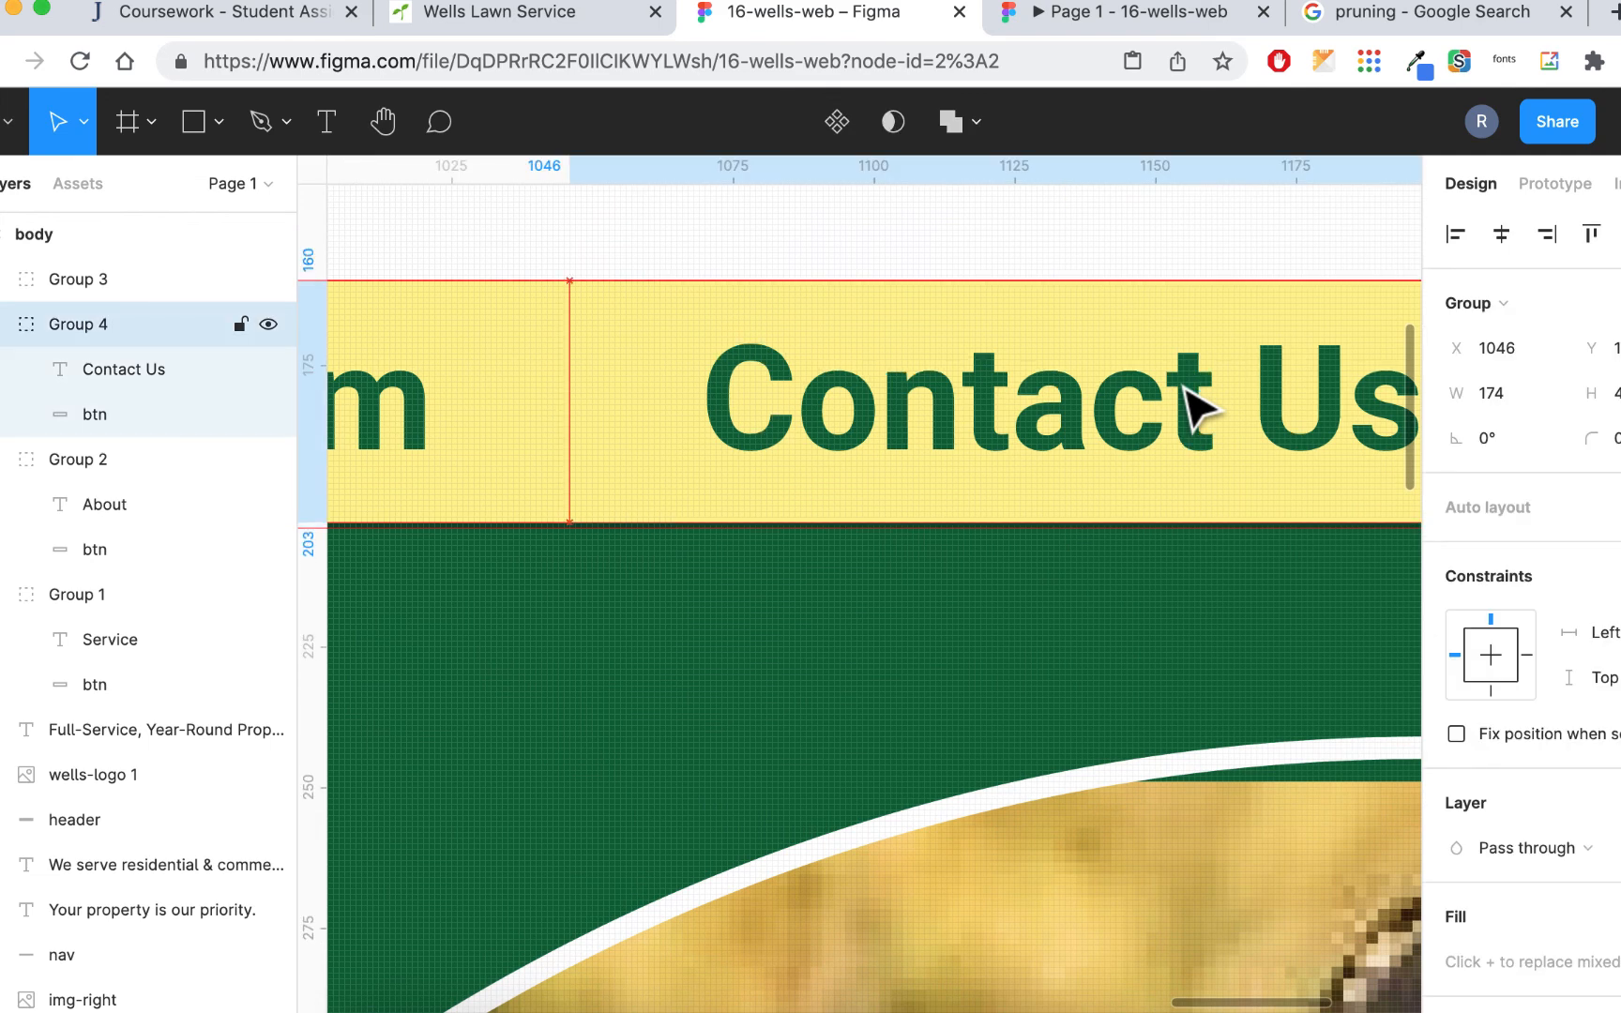
key(Up)
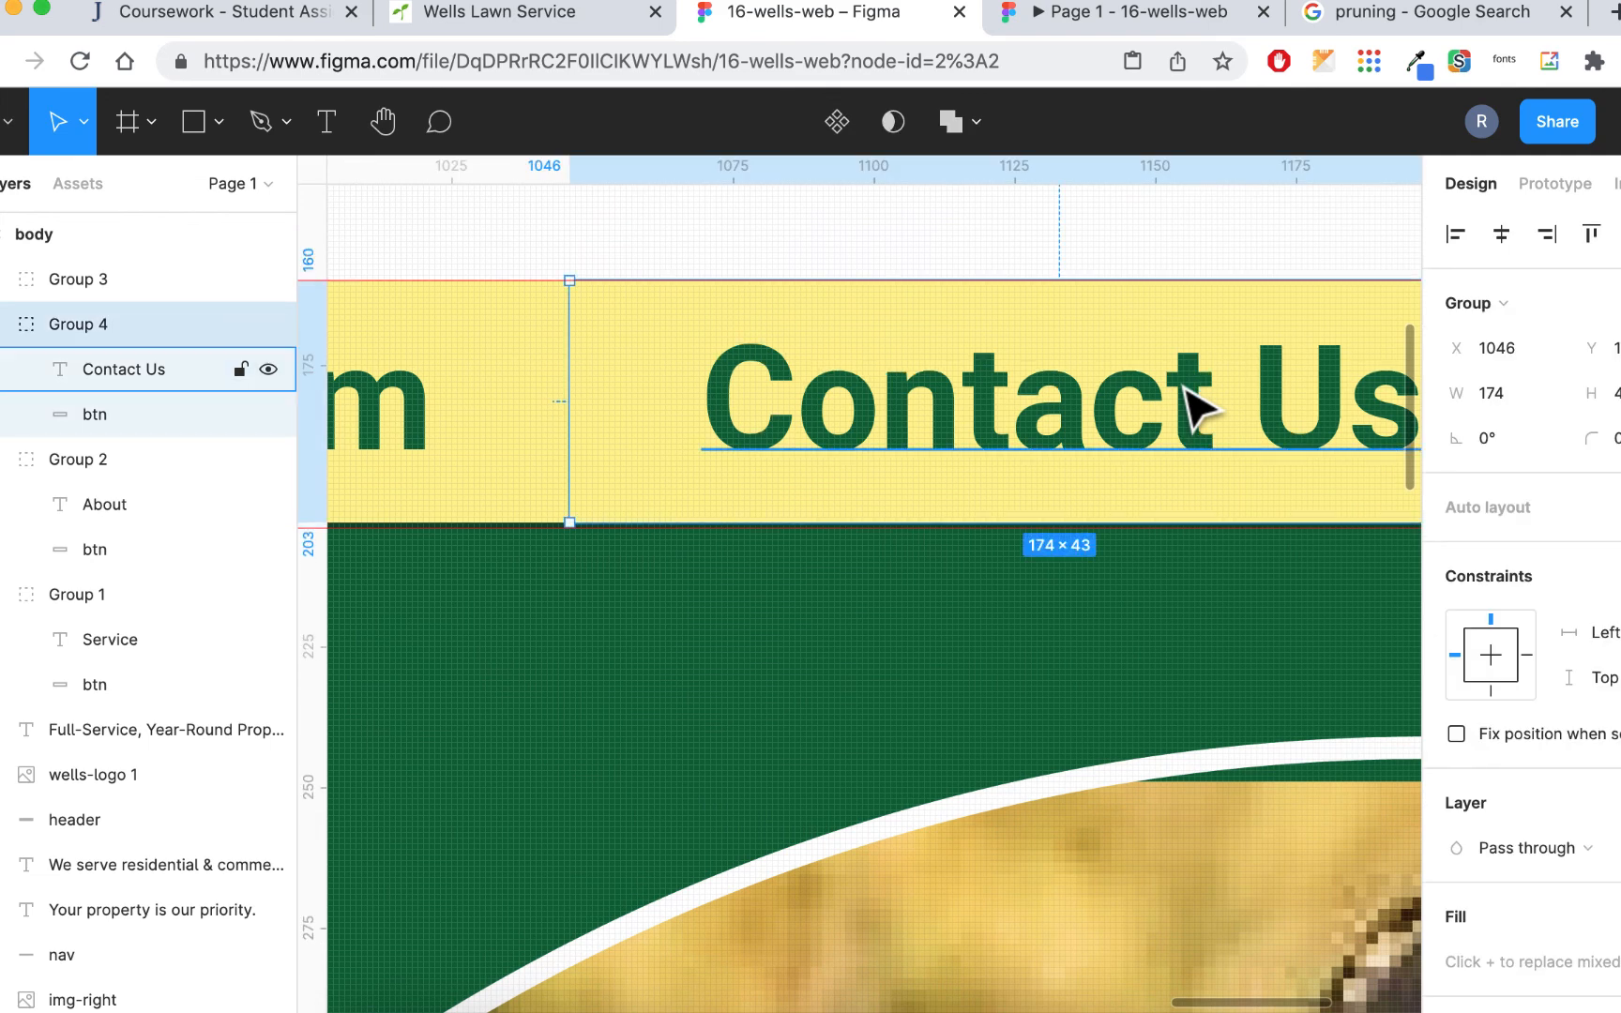
Set the height of the "Service", "About" and "Join Our Team" button groups to 44 so they fill the nav bar.
scroll(1193, 403, down, 5)
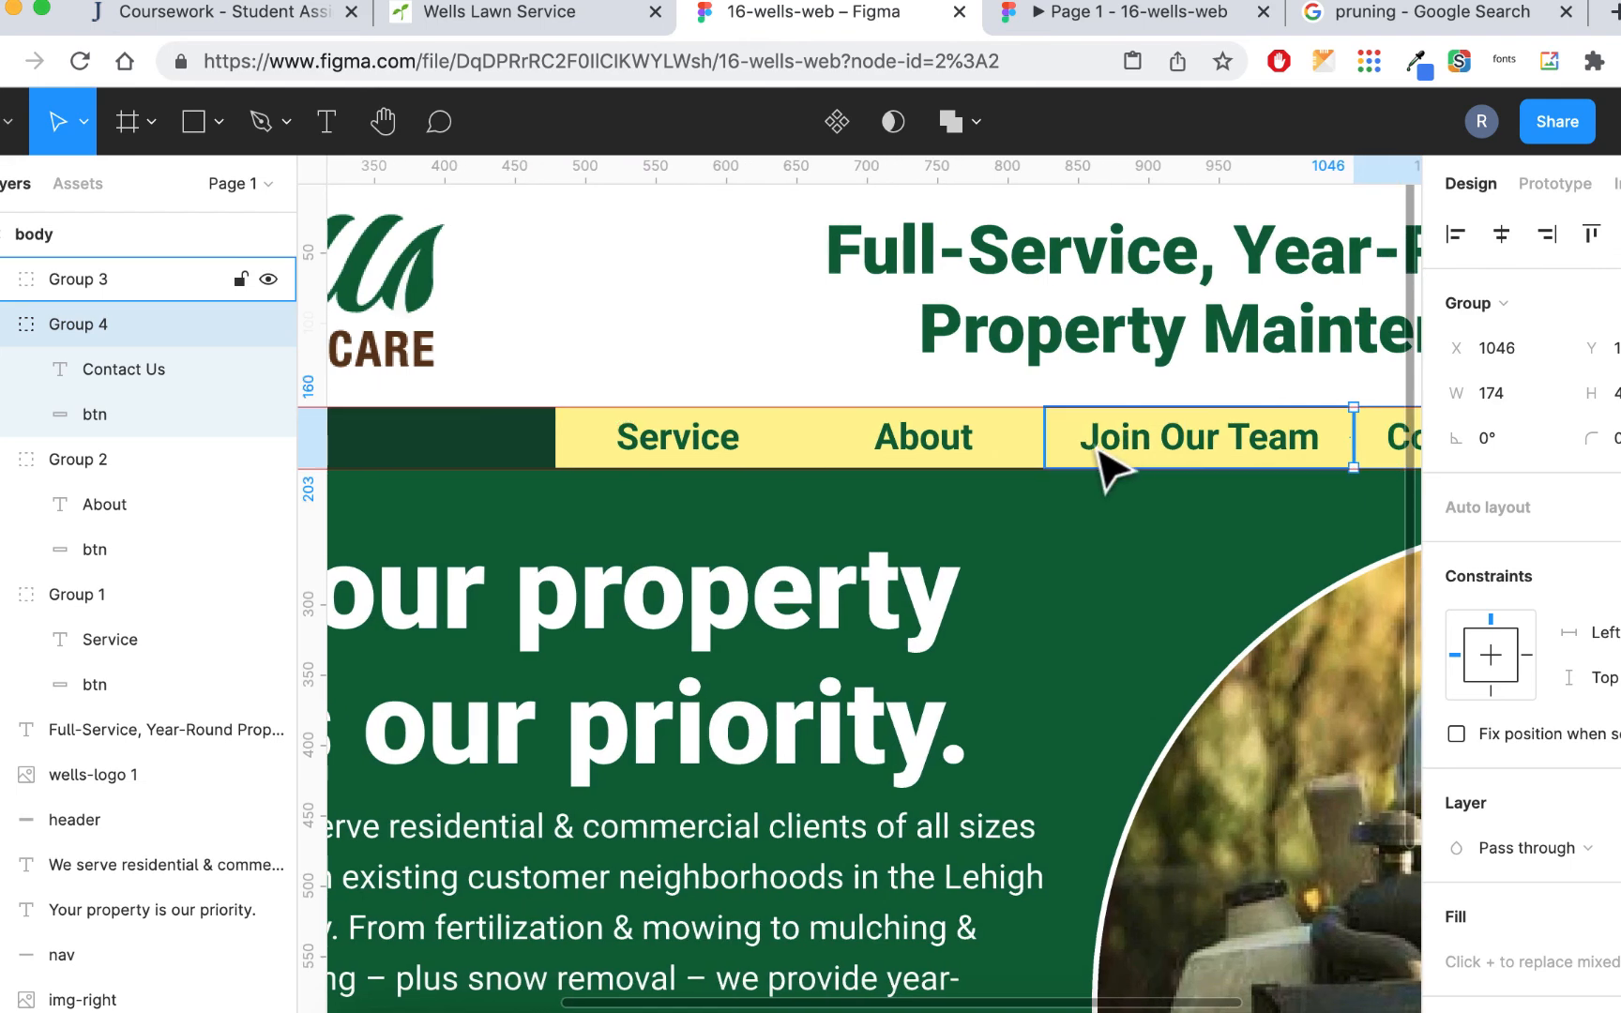
click(1084, 446)
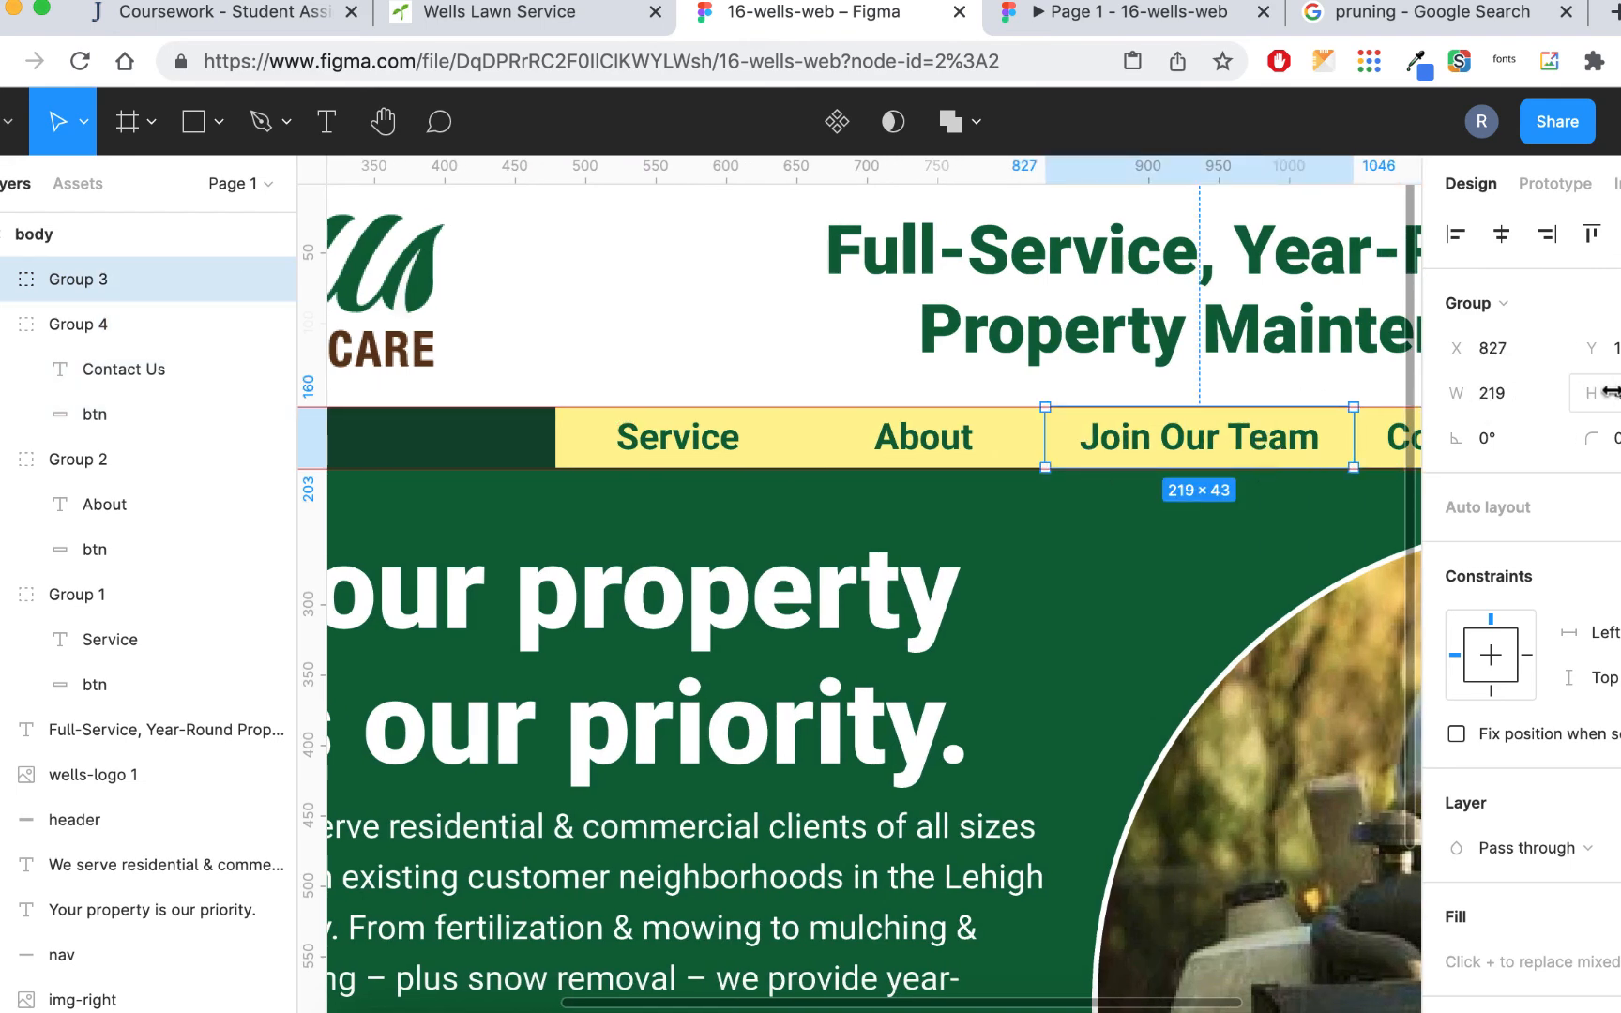
click(507, 459)
click(712, 462)
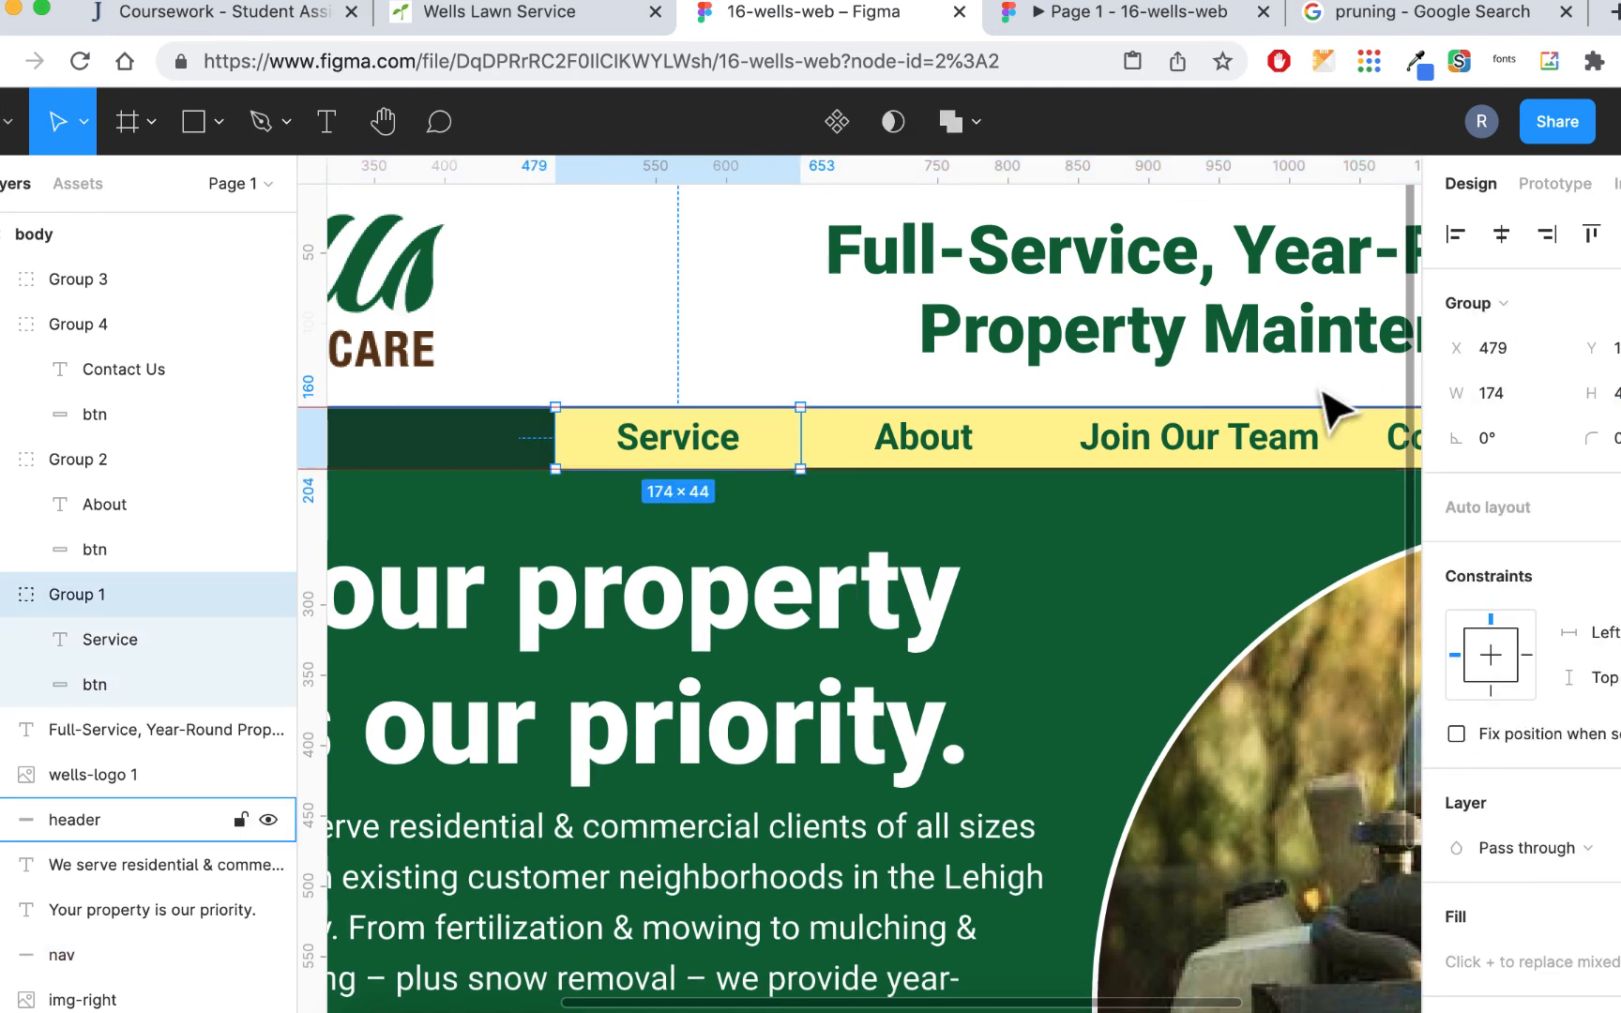
click(947, 458)
click(1281, 461)
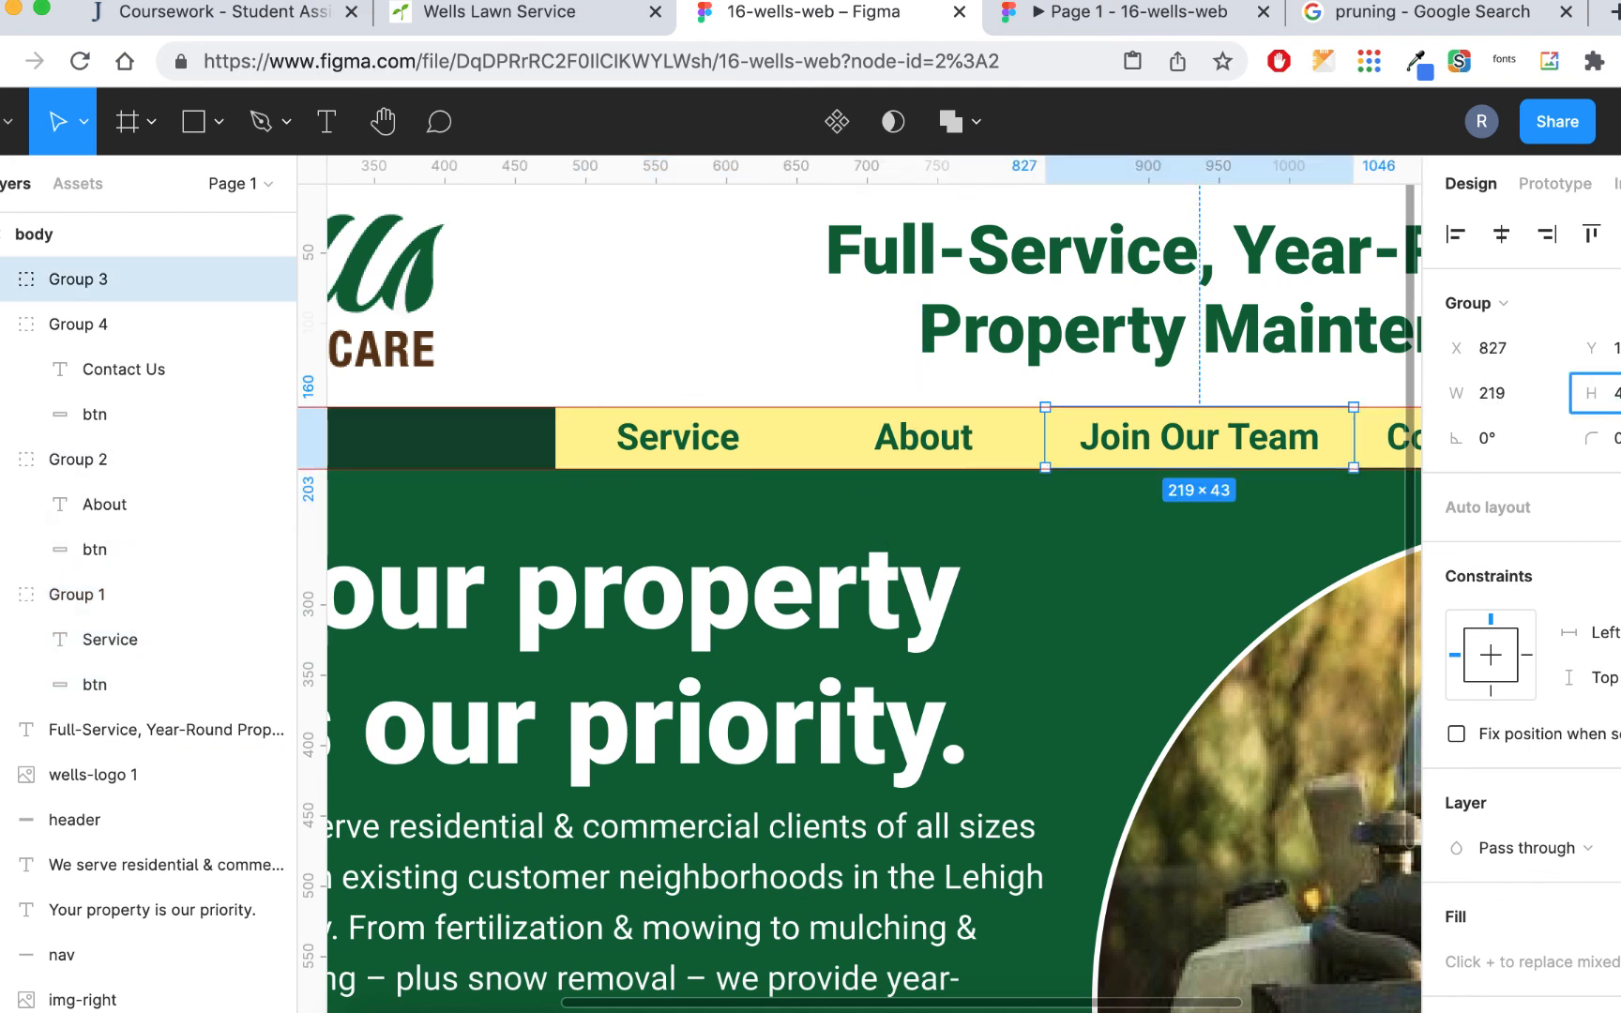
scroll(1304, 524, right, 8)
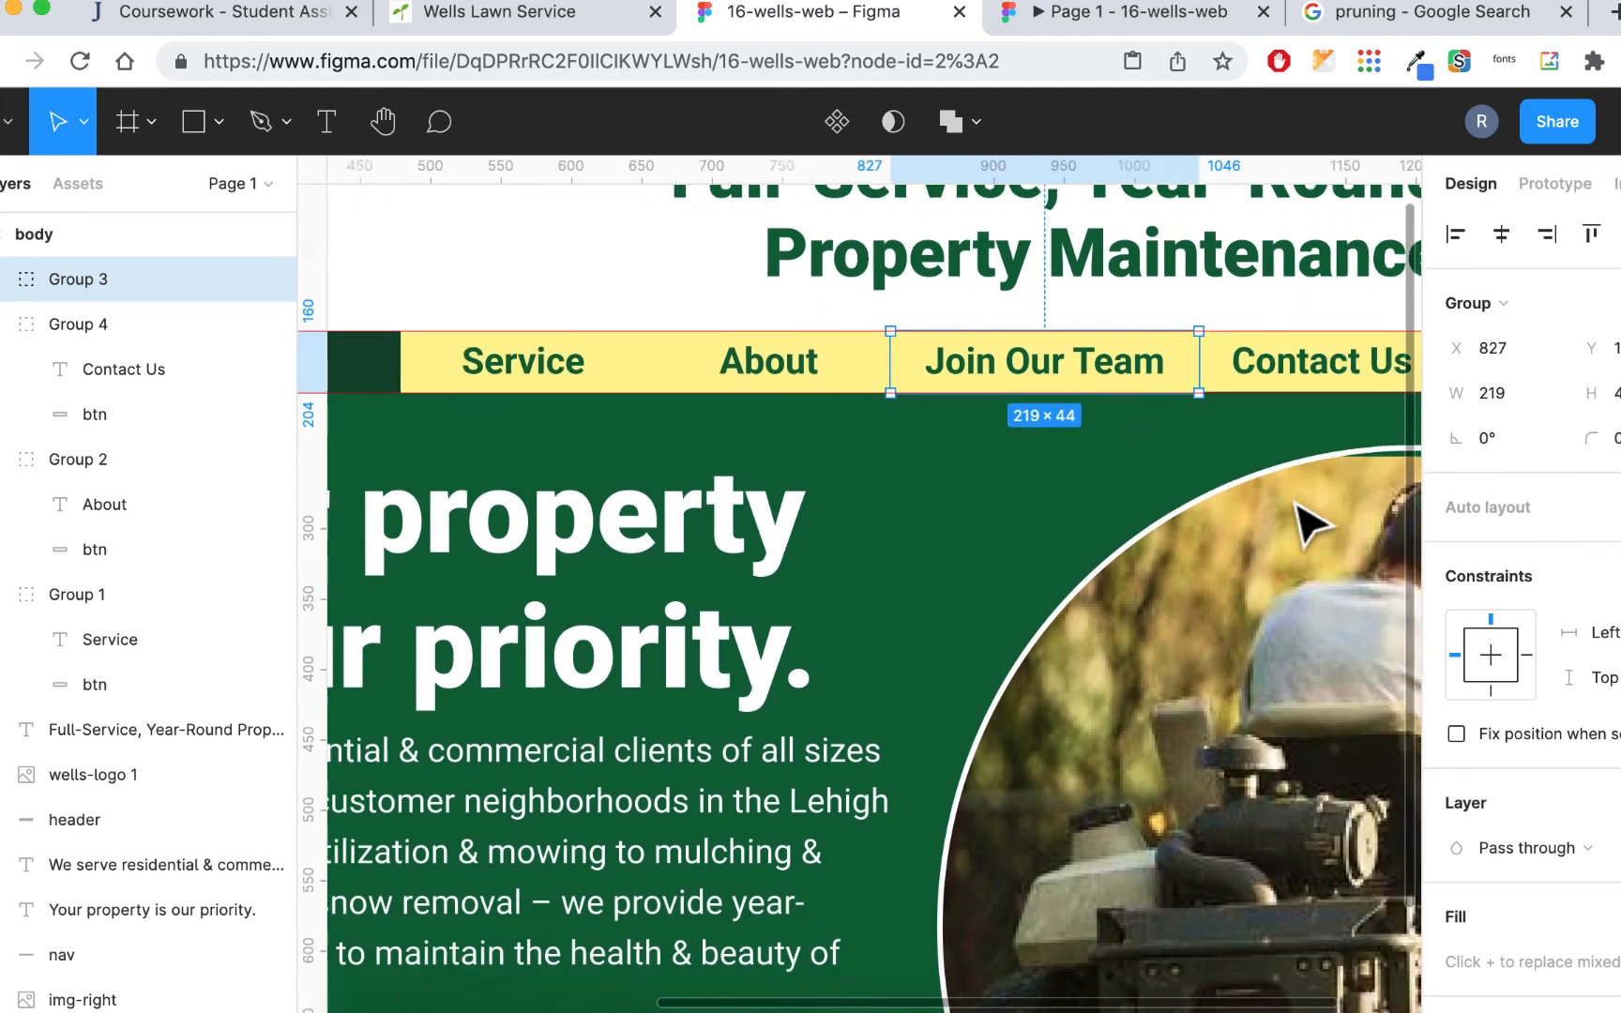
Set the height of the "Contact Us" button group to 44 and deselect it.
click(1192, 409)
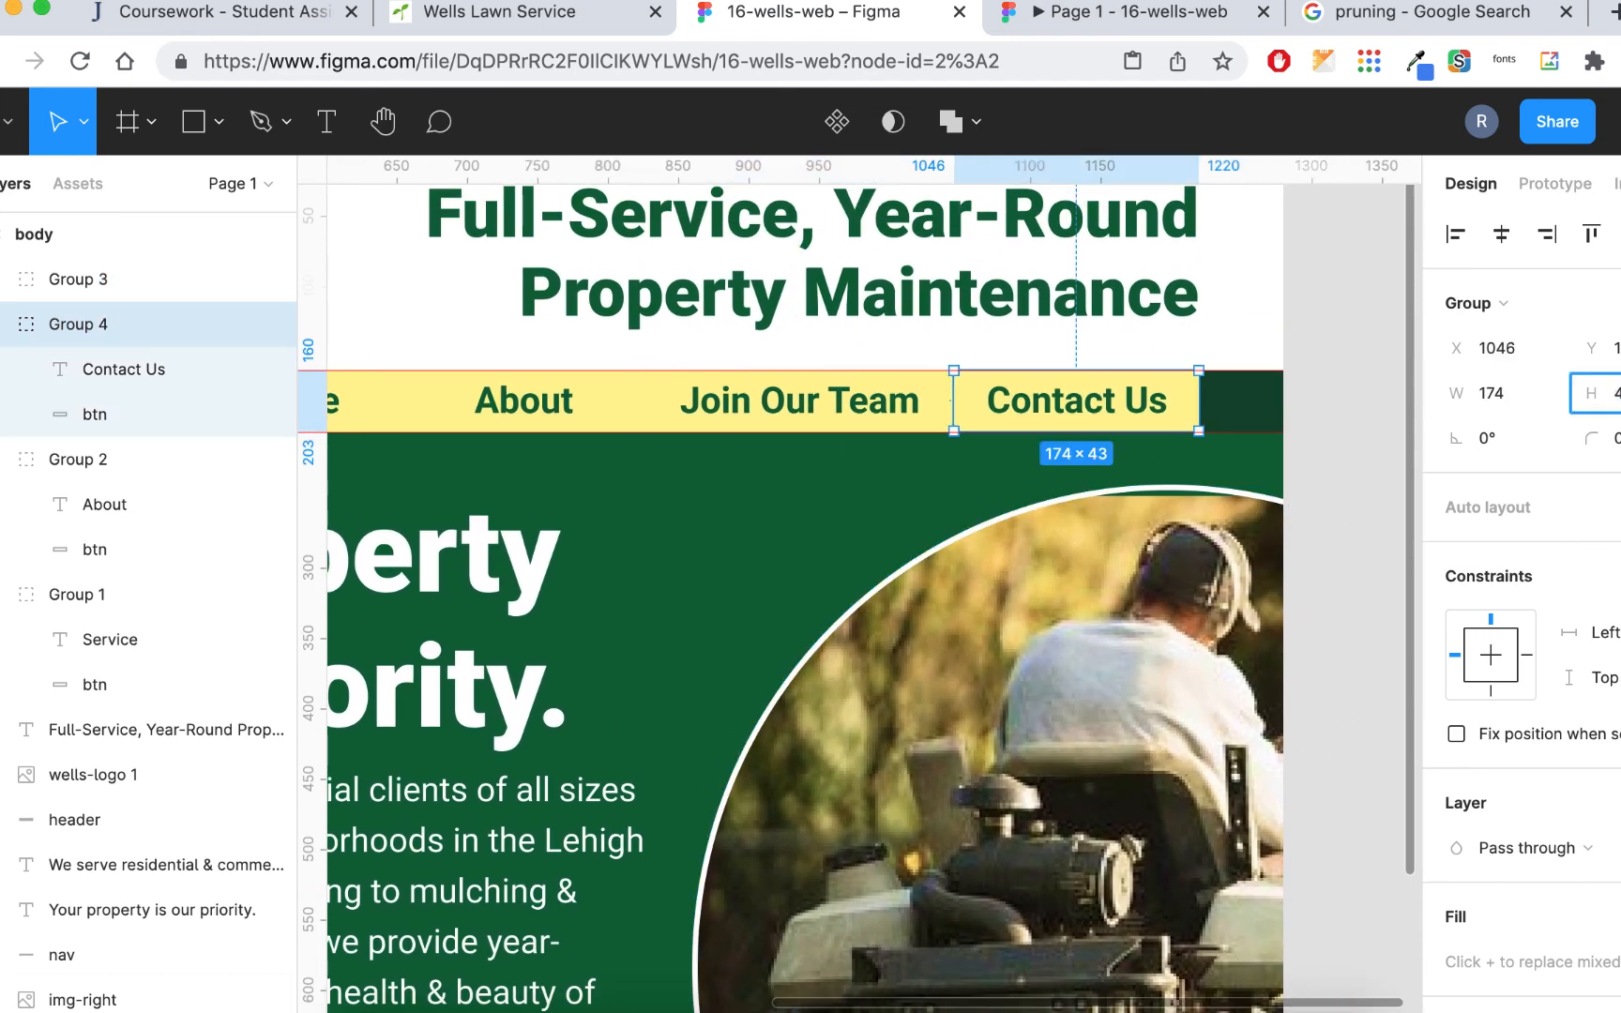
key(Return)
key(minus)
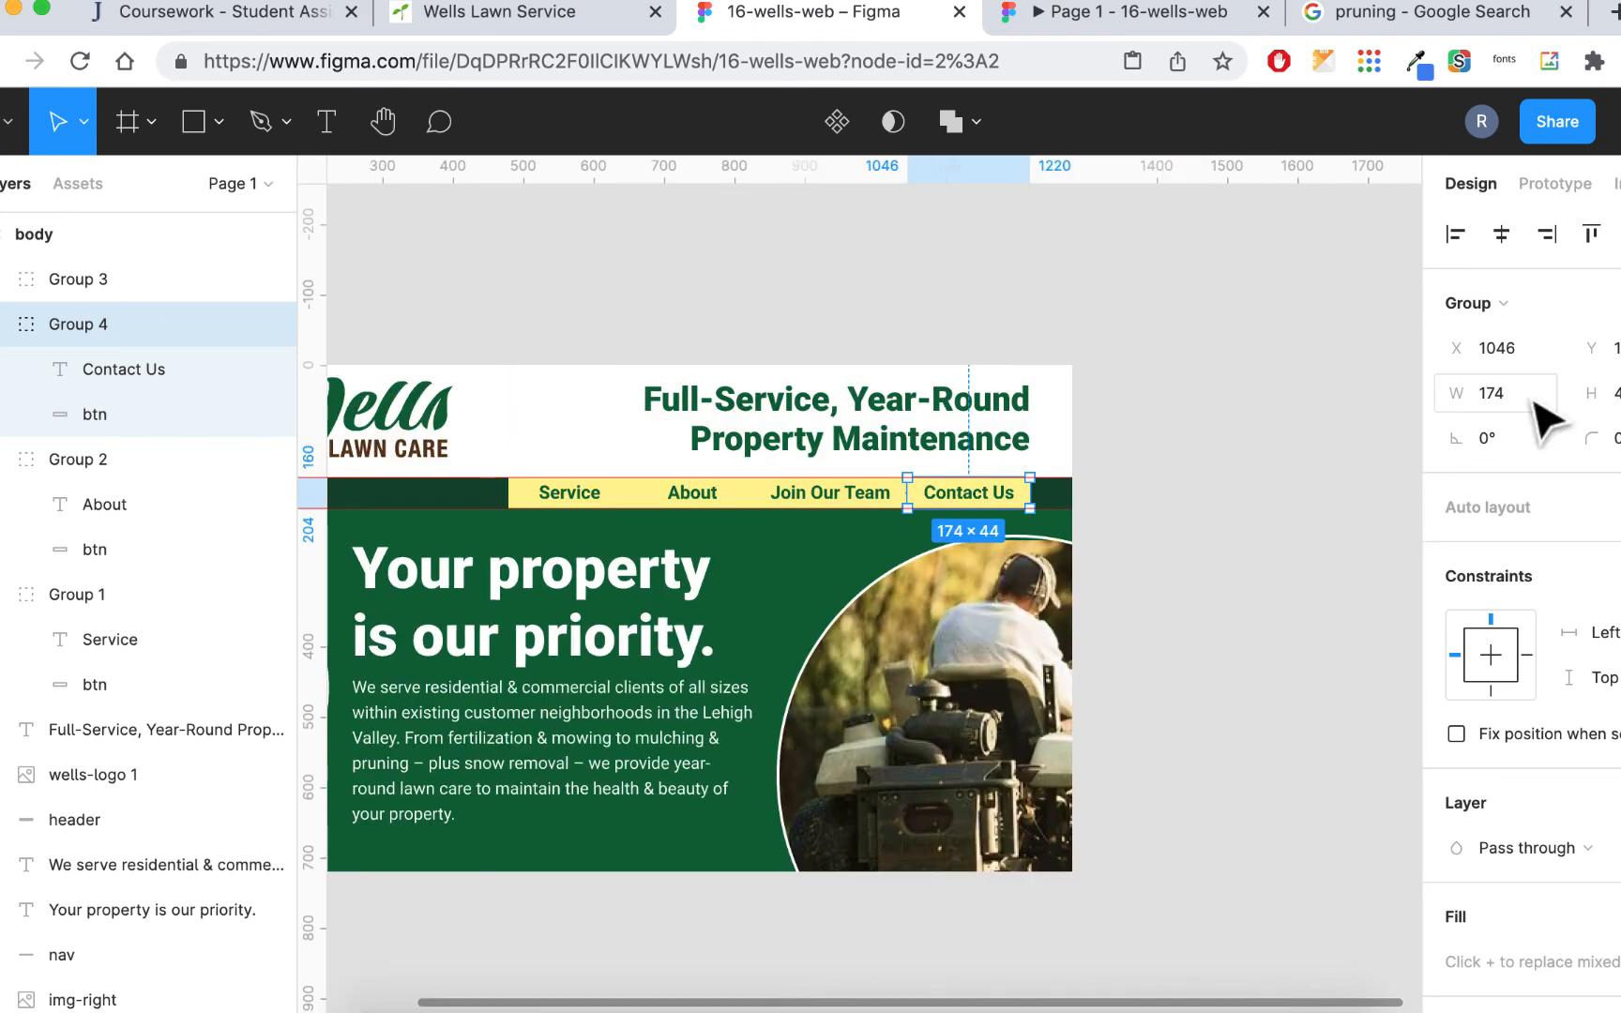
scroll(1194, 427, left, 5)
scroll(1194, 426, down, 1)
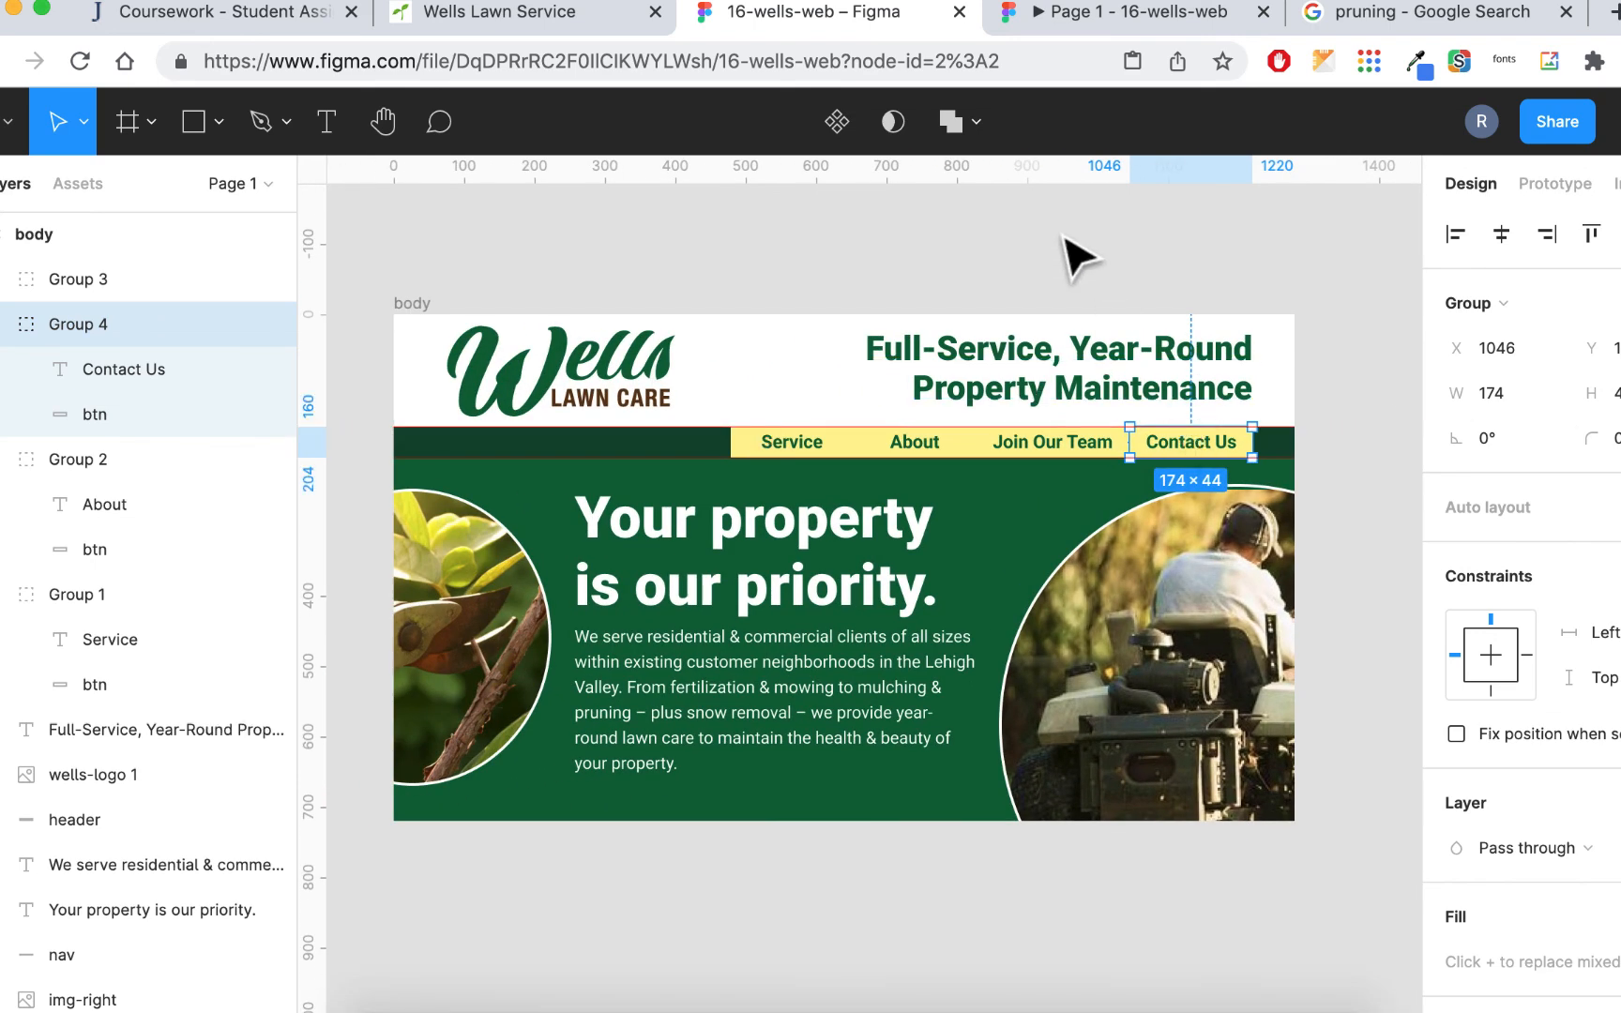
click(1062, 253)
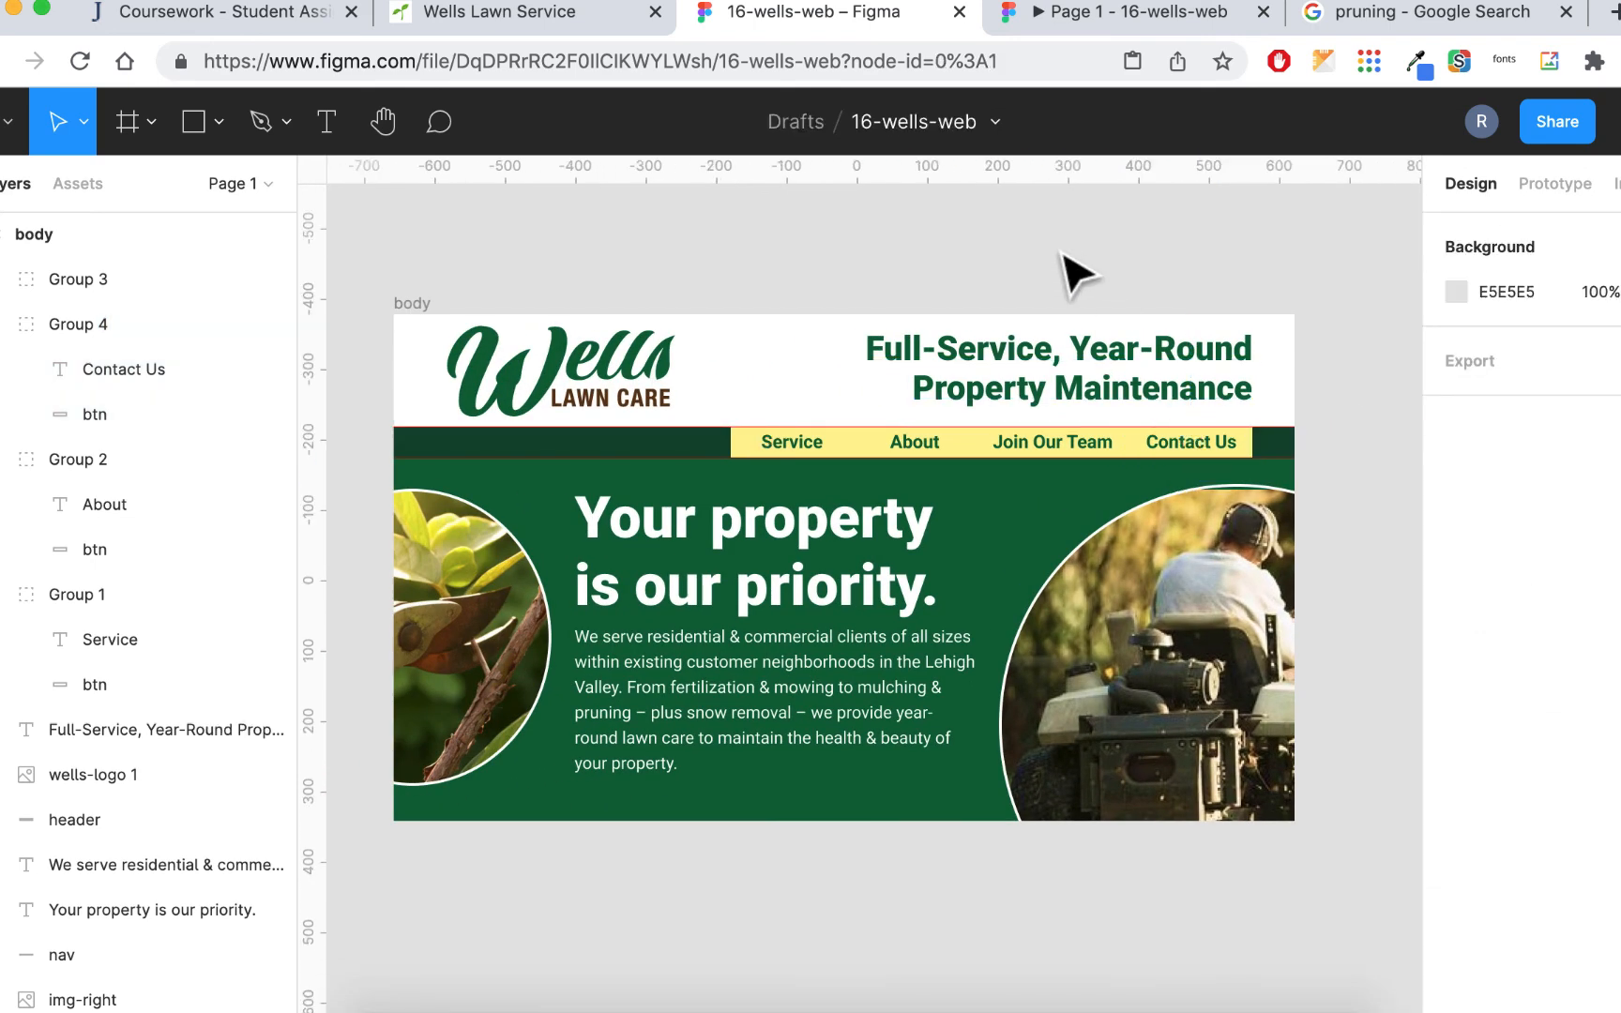